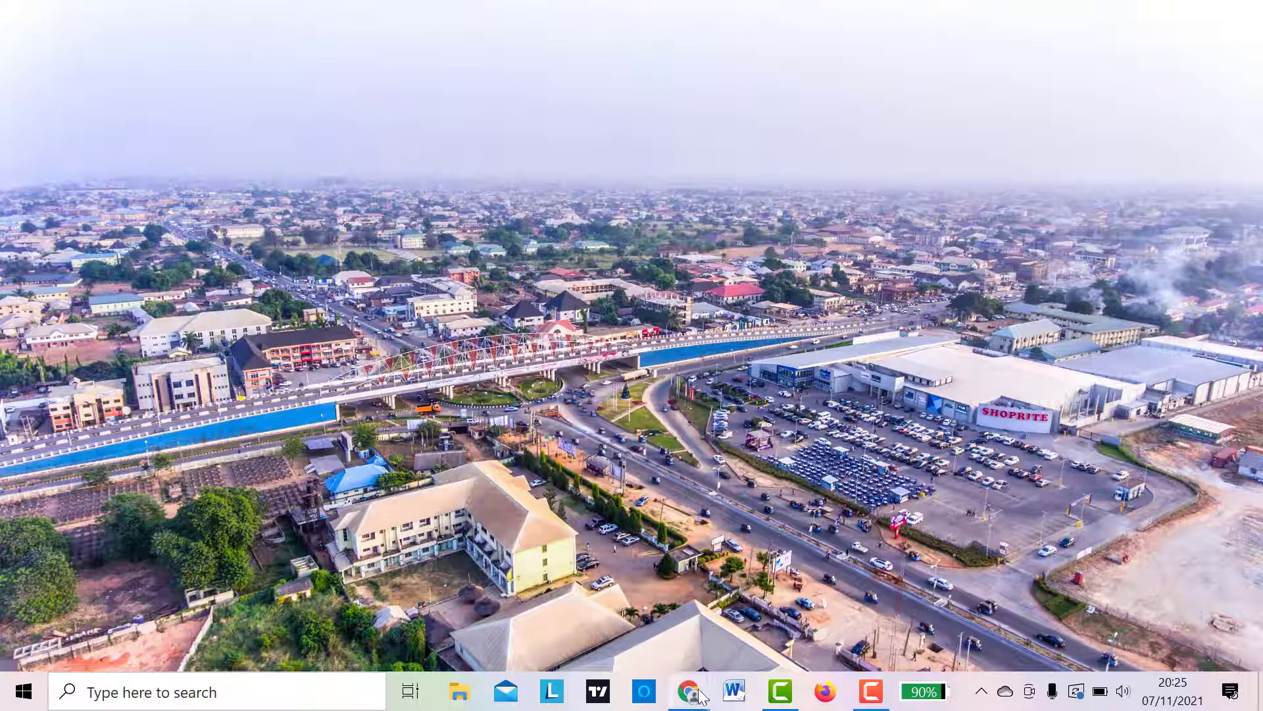
- Open Chrome and load the canva.com home page
mouse_move(699, 696)
click(741, 601)
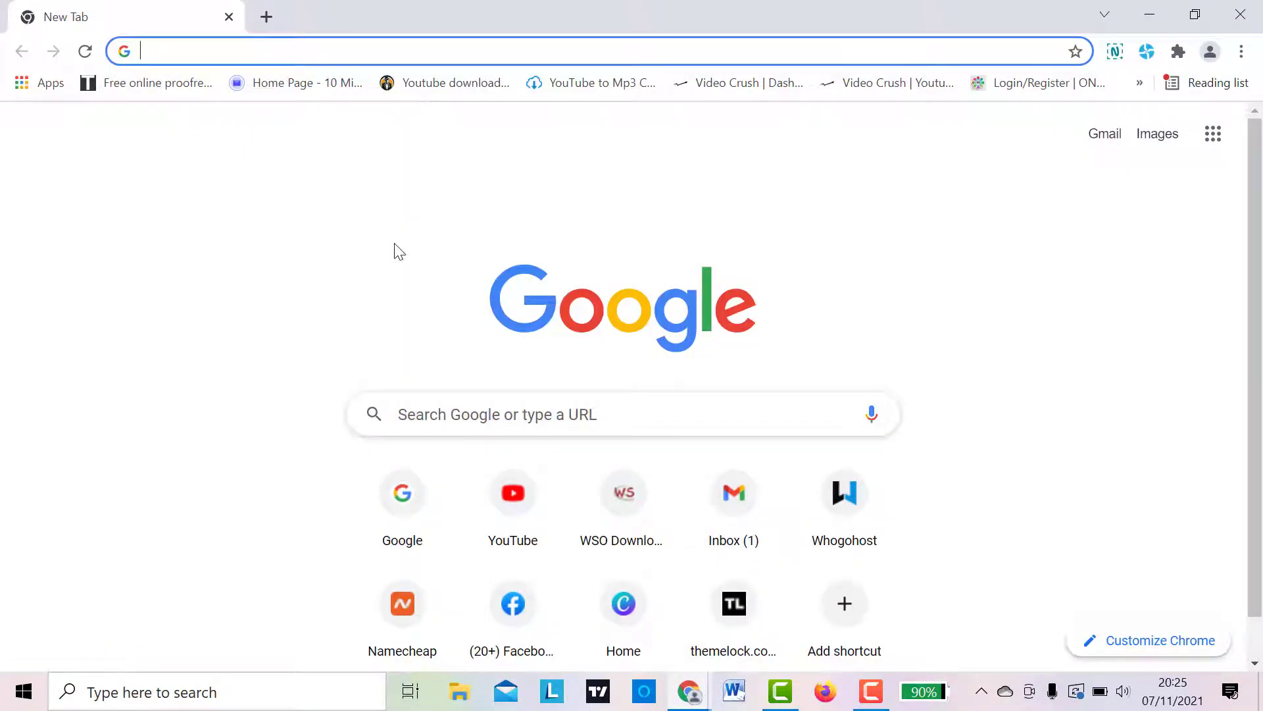
text(cana)
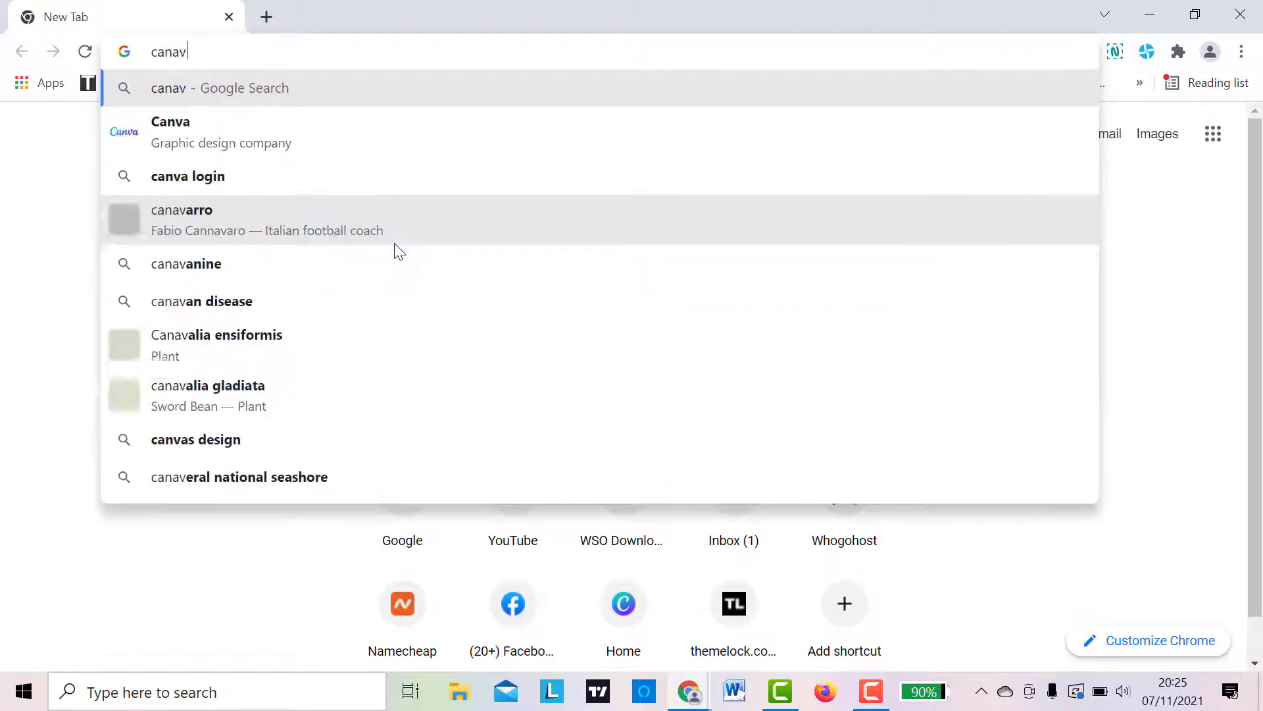
key(BackSpace)
text(va.com)
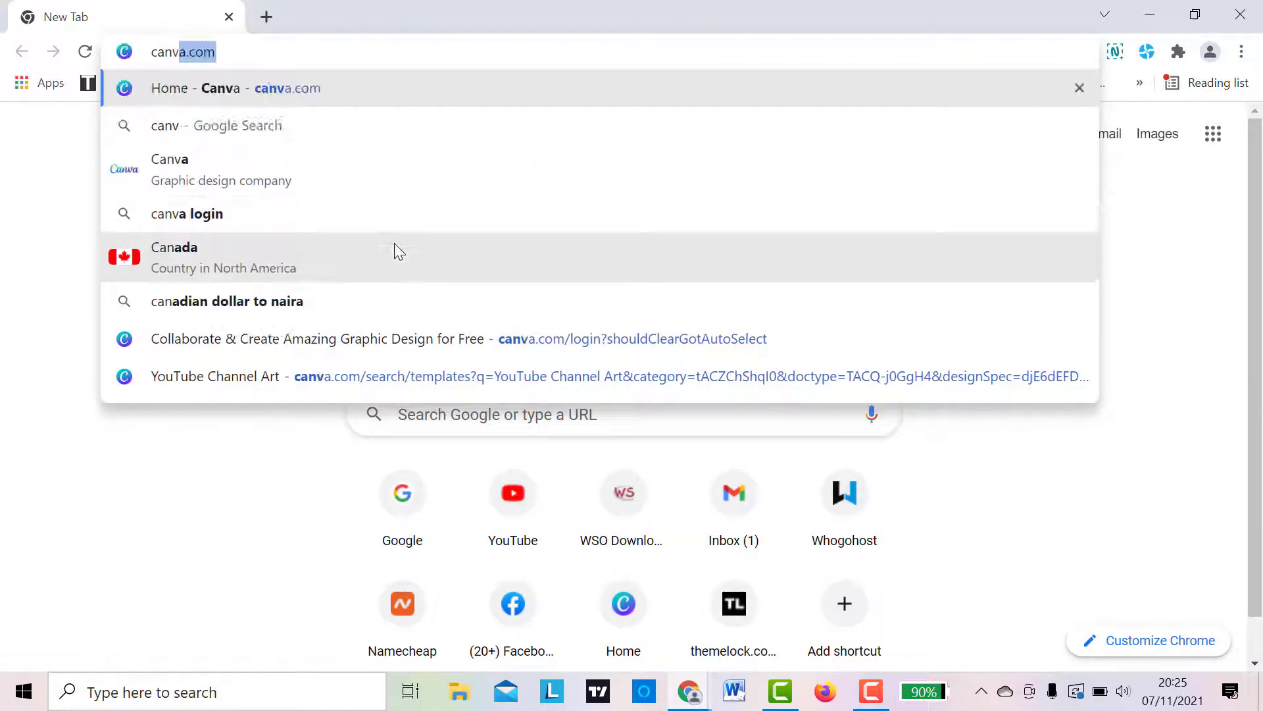
key(Return)
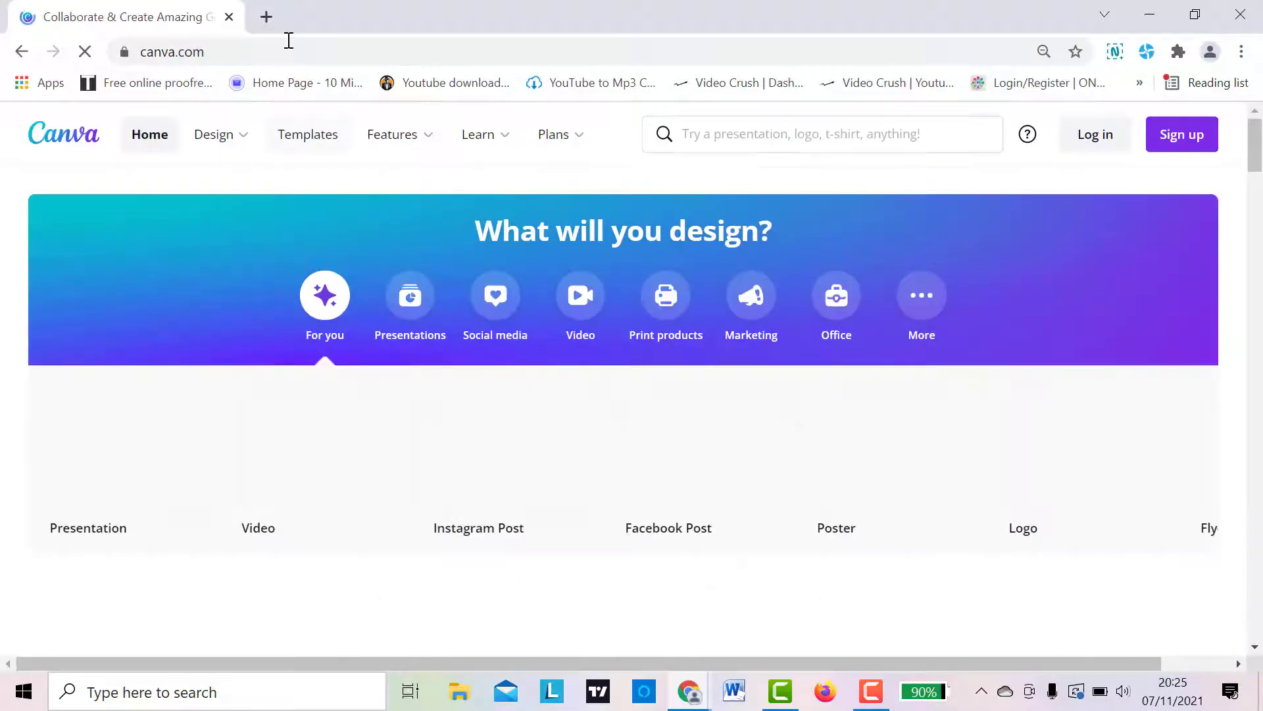
- Load youtube.com in a second browser tab alongside Canva
click(265, 15)
text(youtube.com)
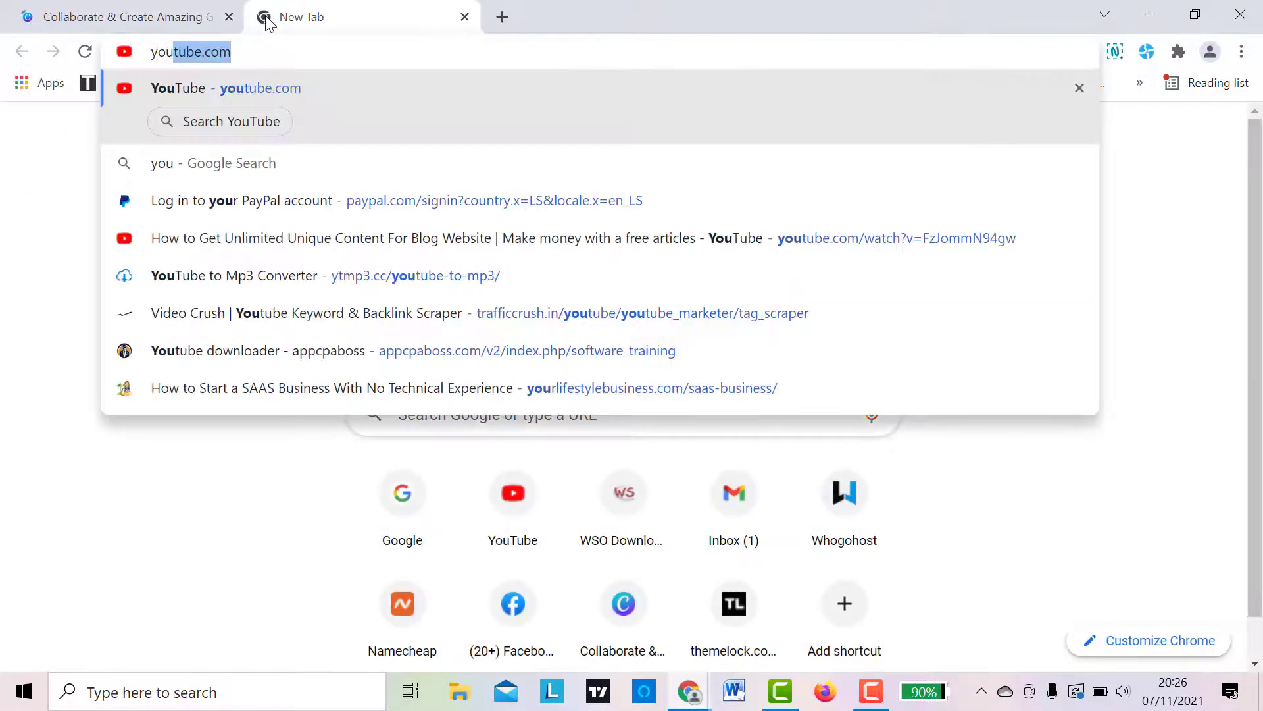
key(Return)
click(70, 15)
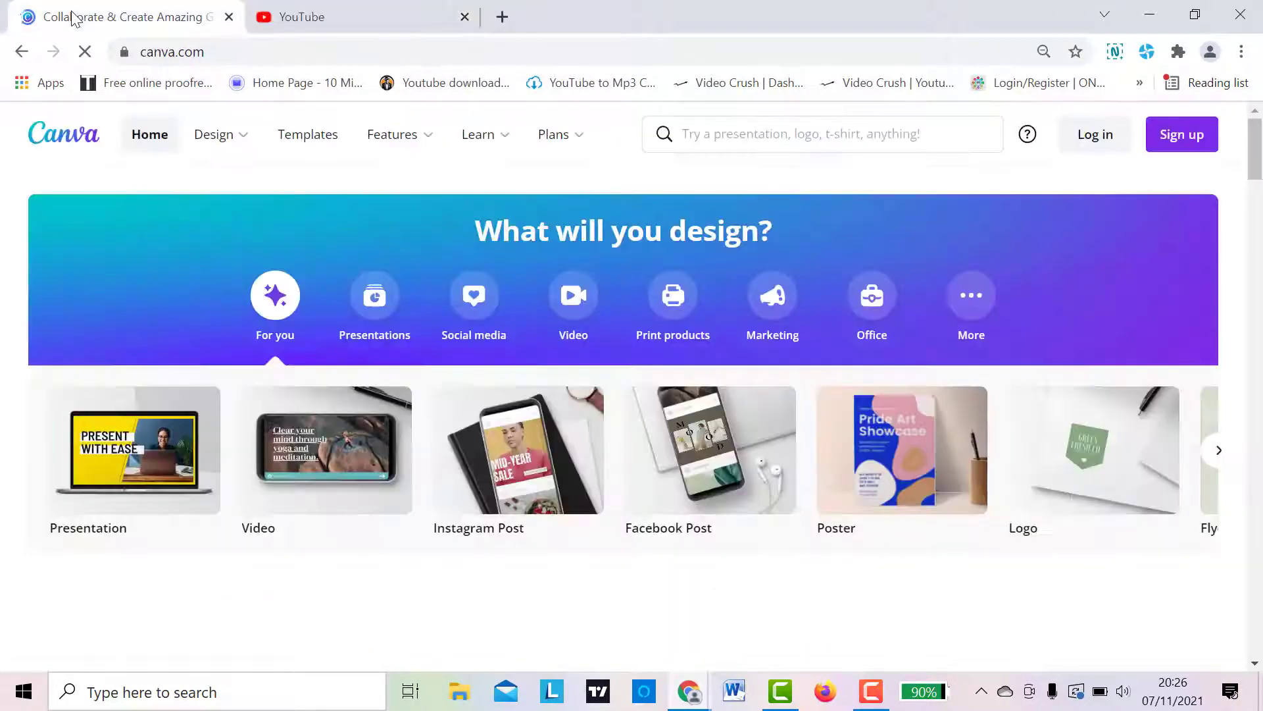
click(321, 12)
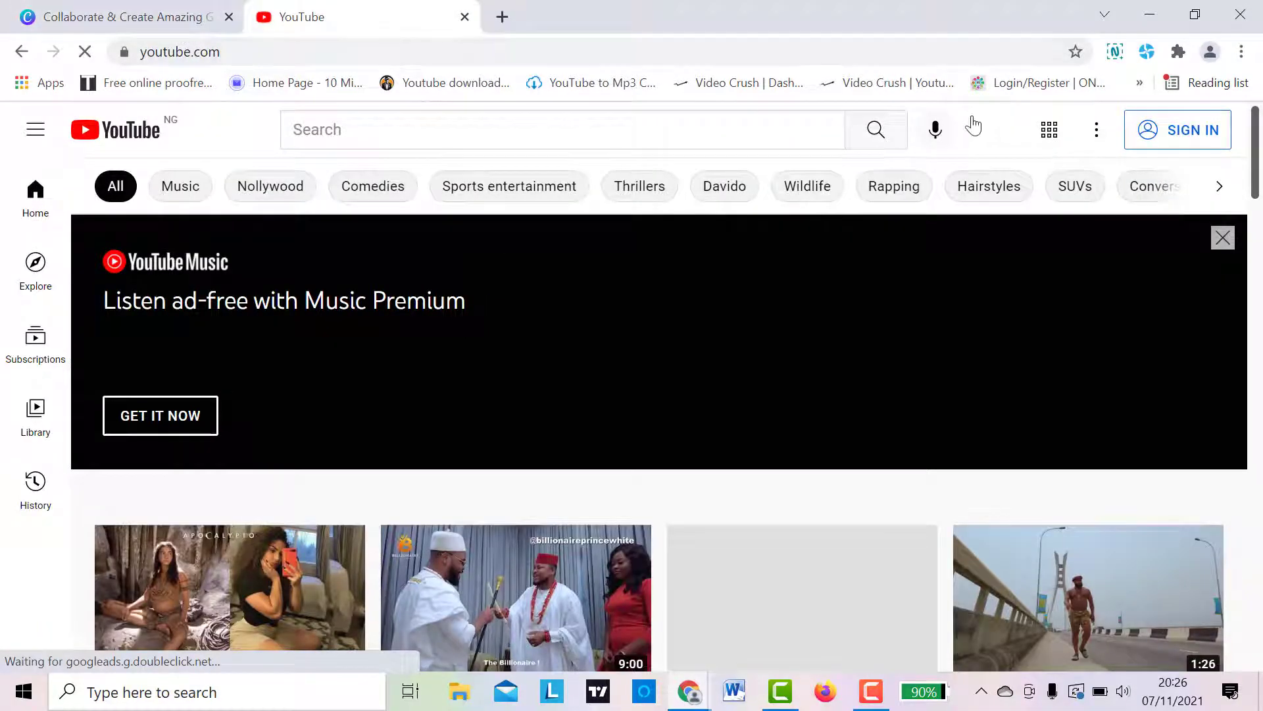
- Start the account sign-in on YouTube and open the log-in form on Canva
click(1176, 134)
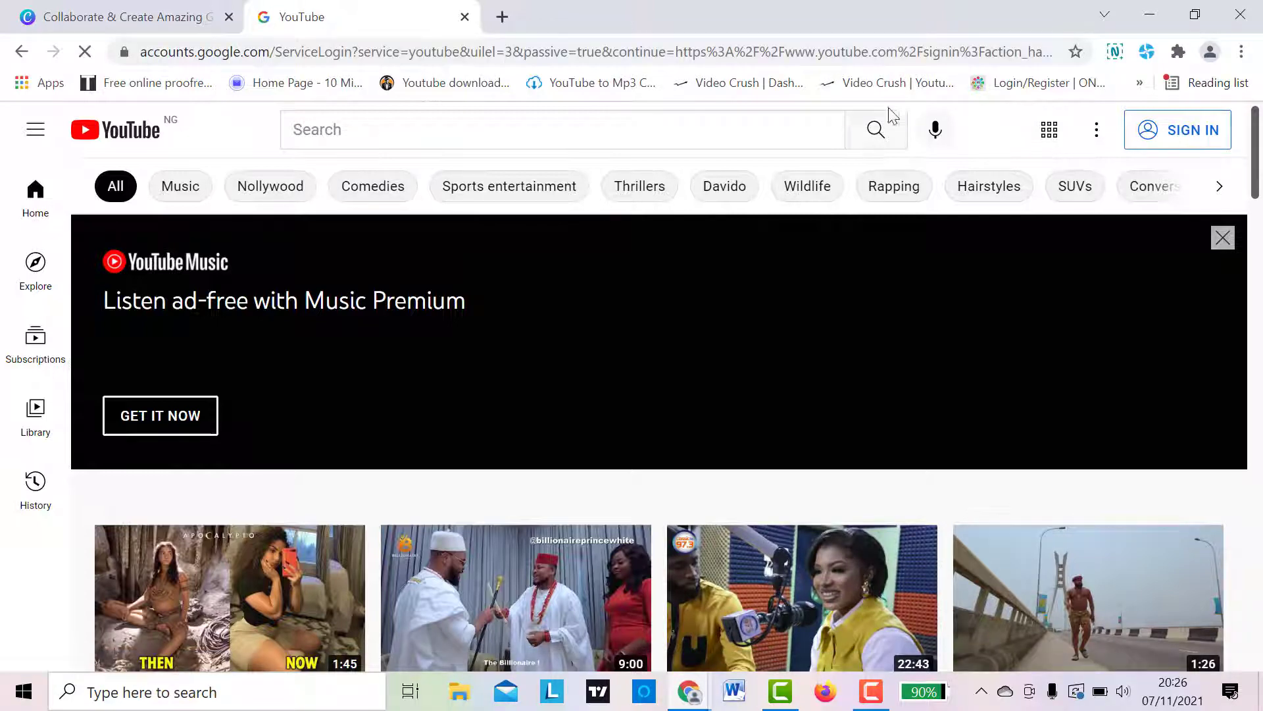
click(79, 16)
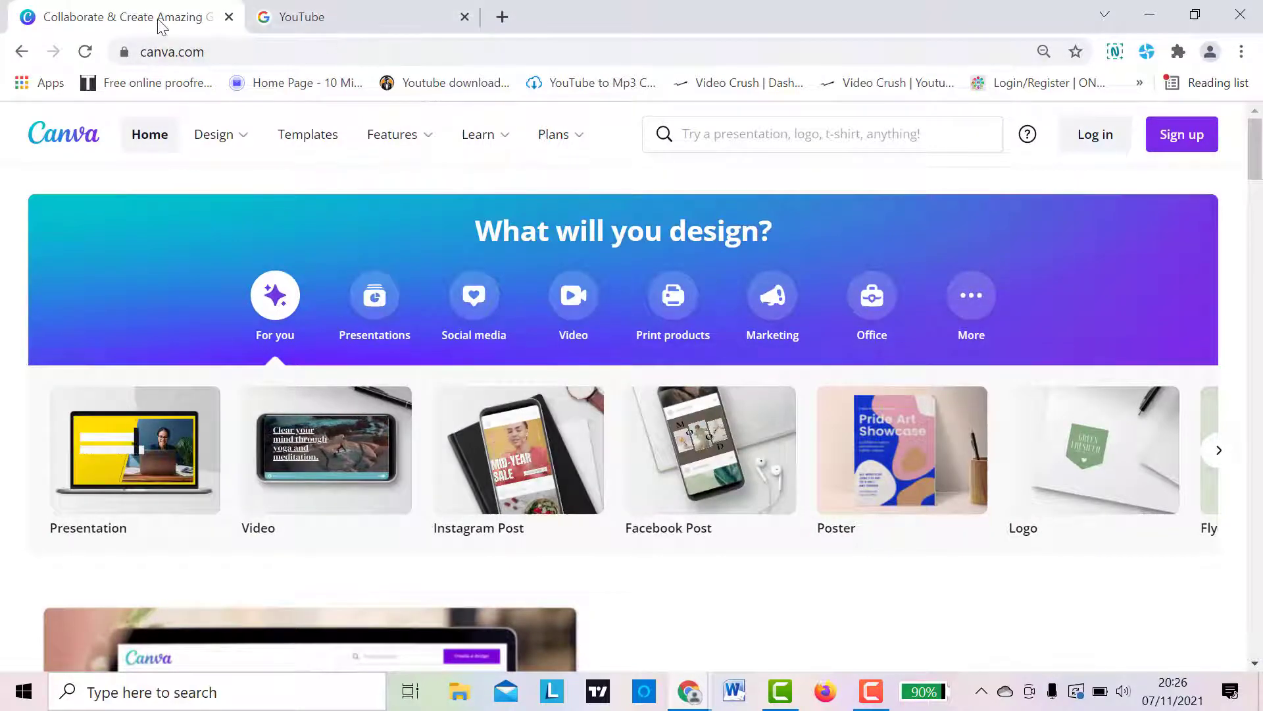
click(1095, 135)
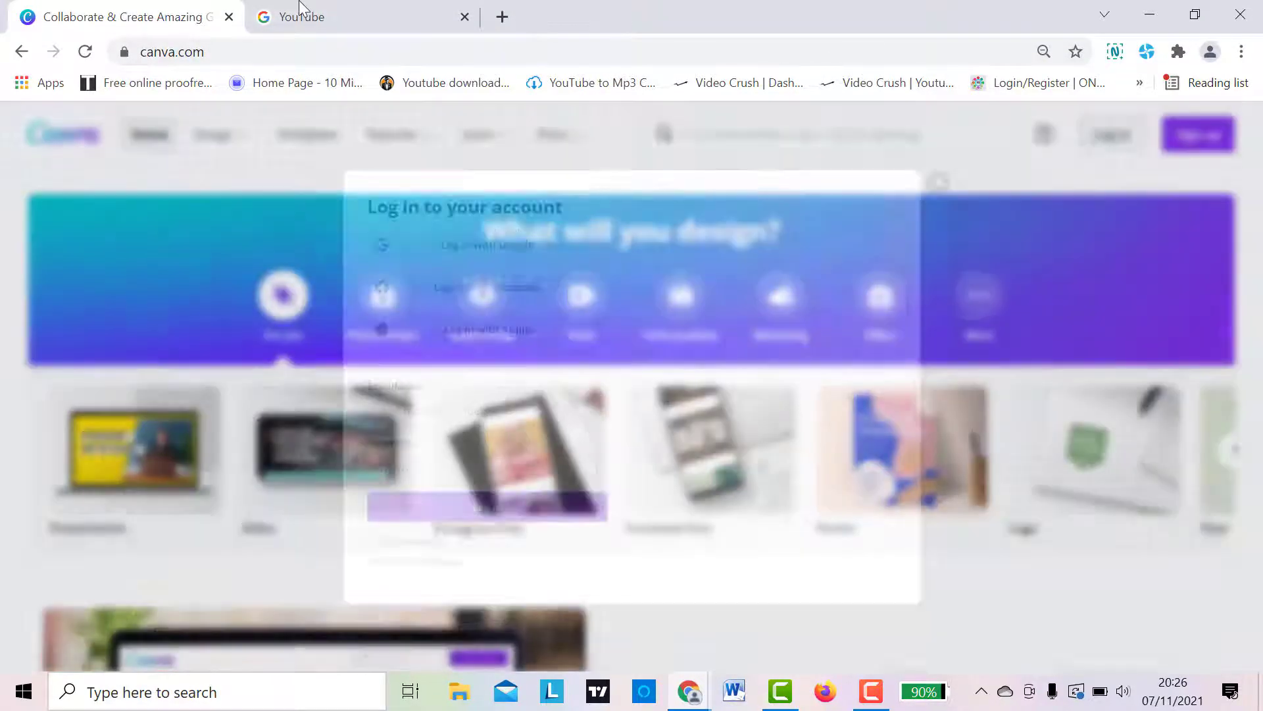
- Choose the channel owner's Google account from the account list for the YouTube sign-in
click(344, 13)
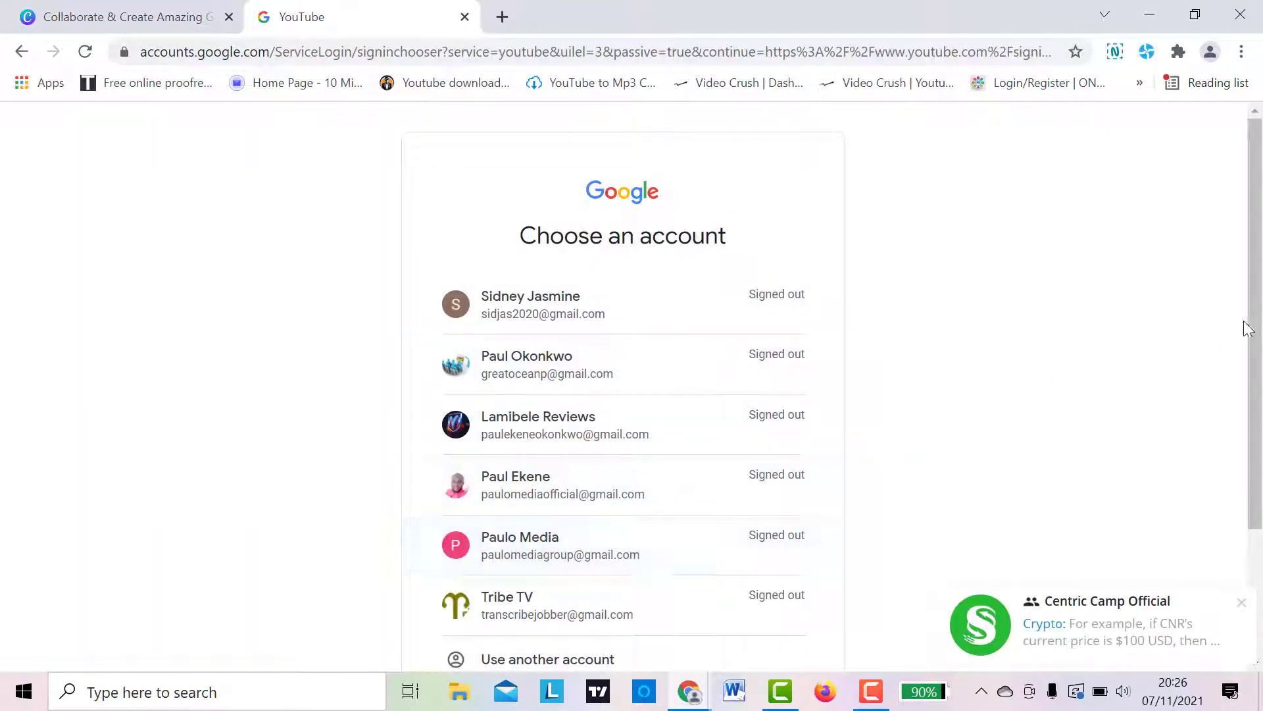
scroll(1248, 329, down, 2)
scroll(1248, 329, up, 2)
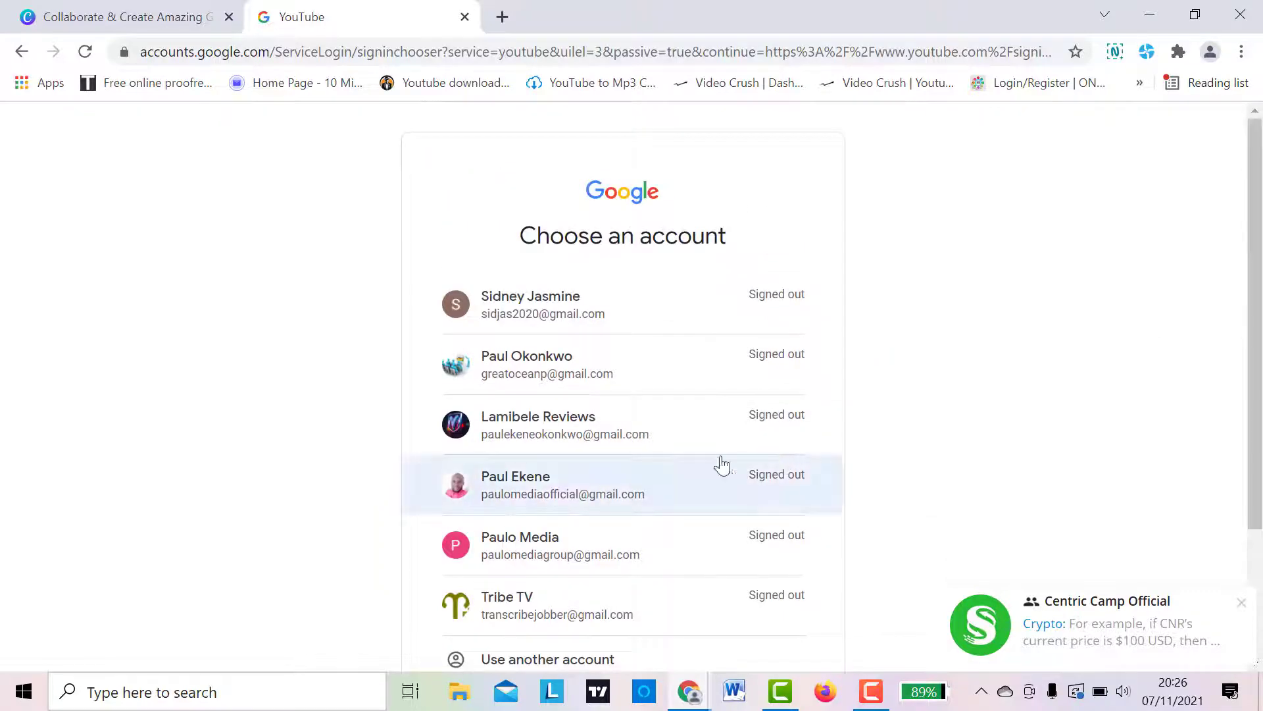
click(637, 474)
- Log in to Canva with the prefilled credentials and complete the Google sign-in with the prefilled password
click(146, 21)
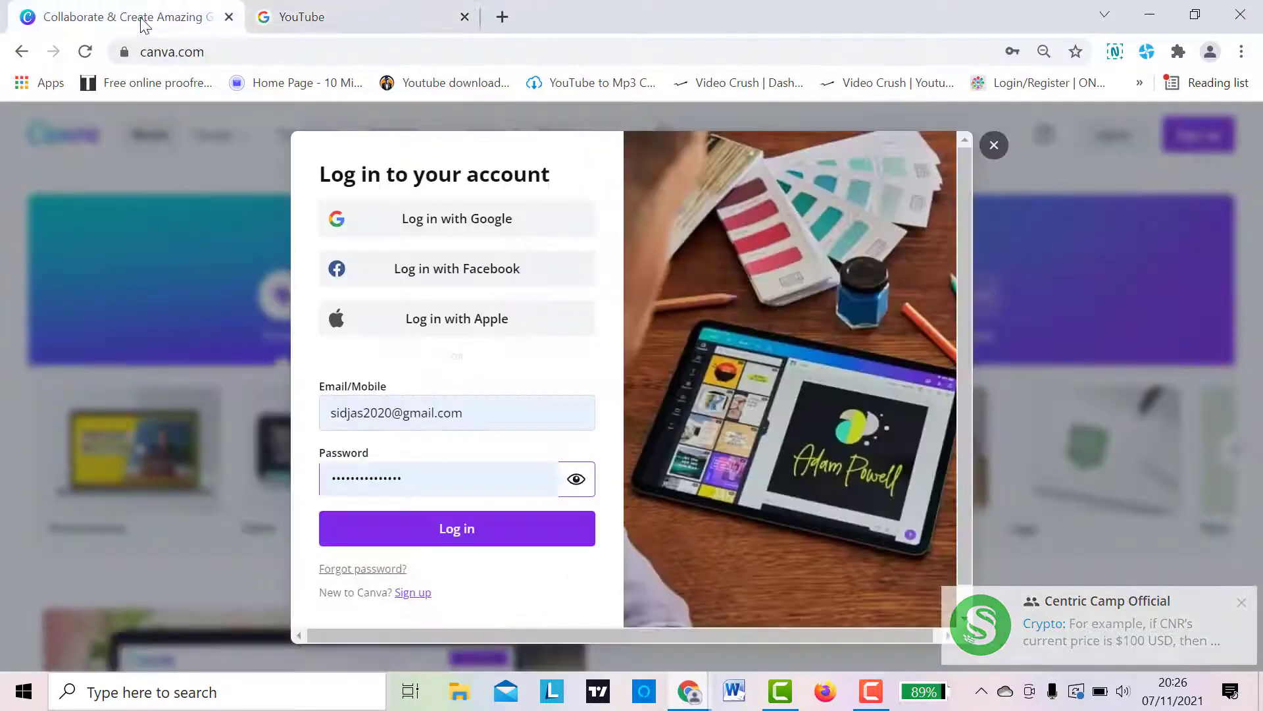
click(454, 532)
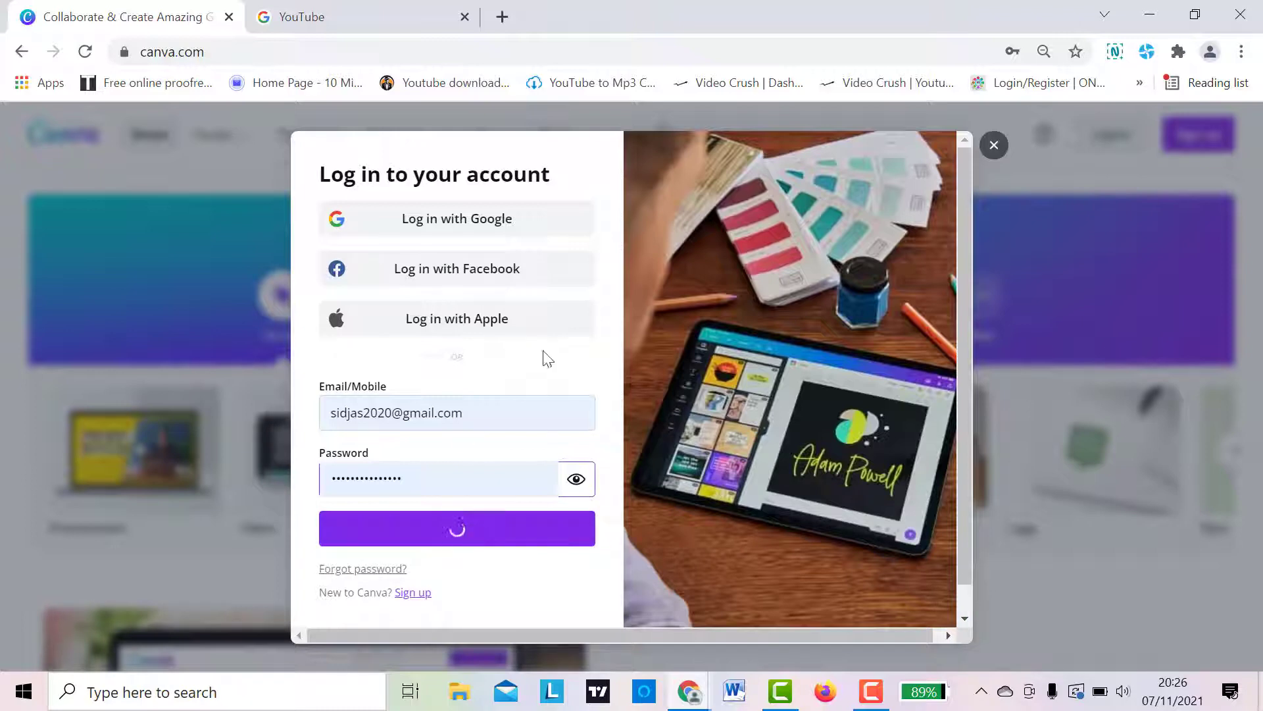
click(373, 19)
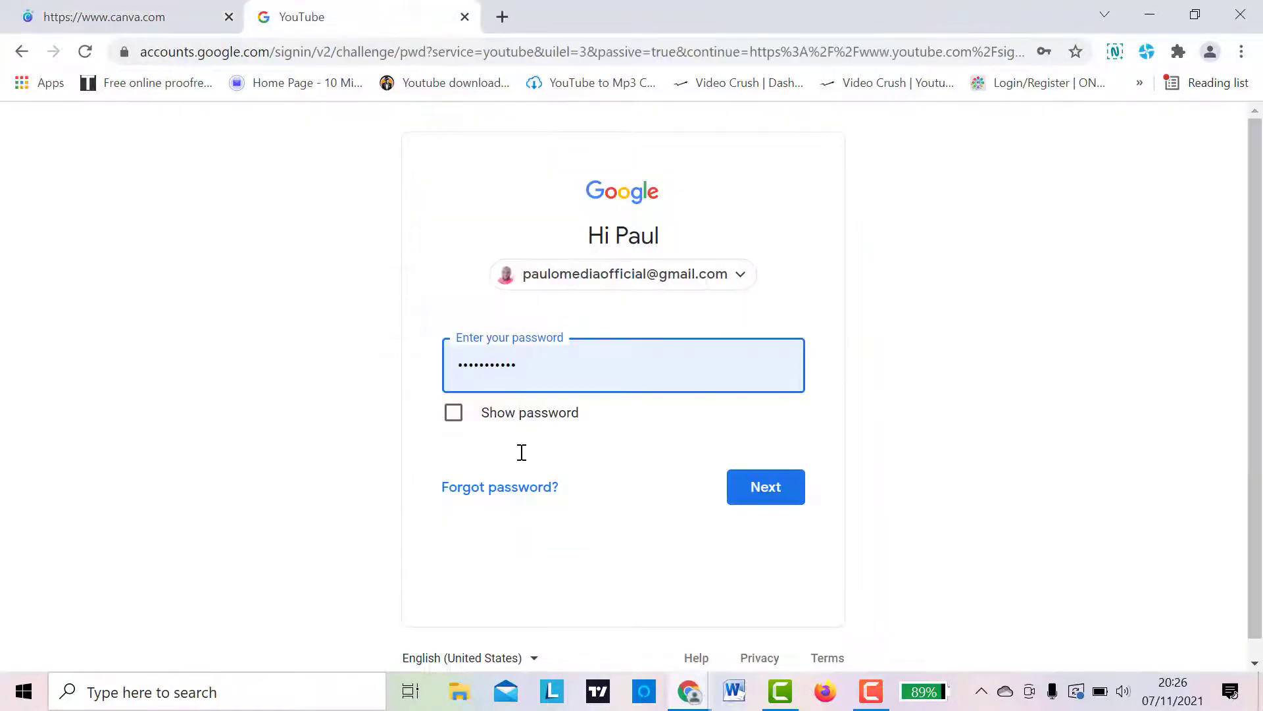
click(769, 487)
click(156, 19)
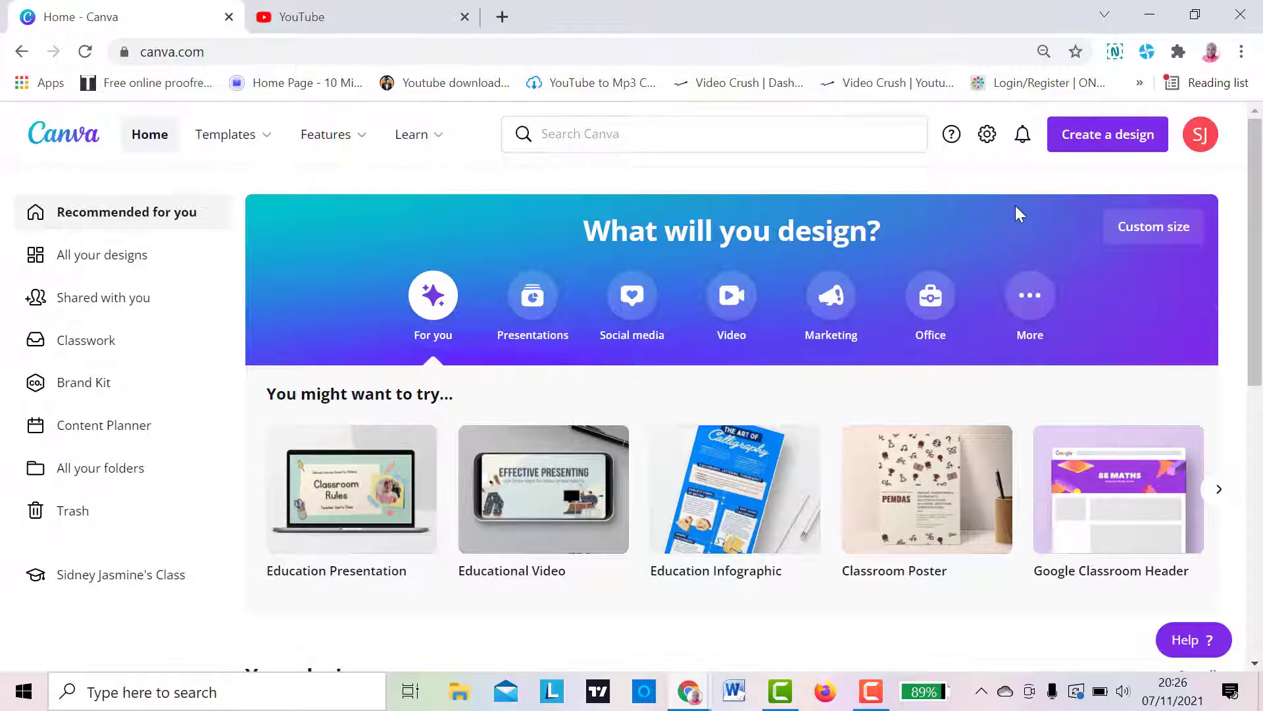
- Open the signed-in account's own channel page on YouTube
click(334, 13)
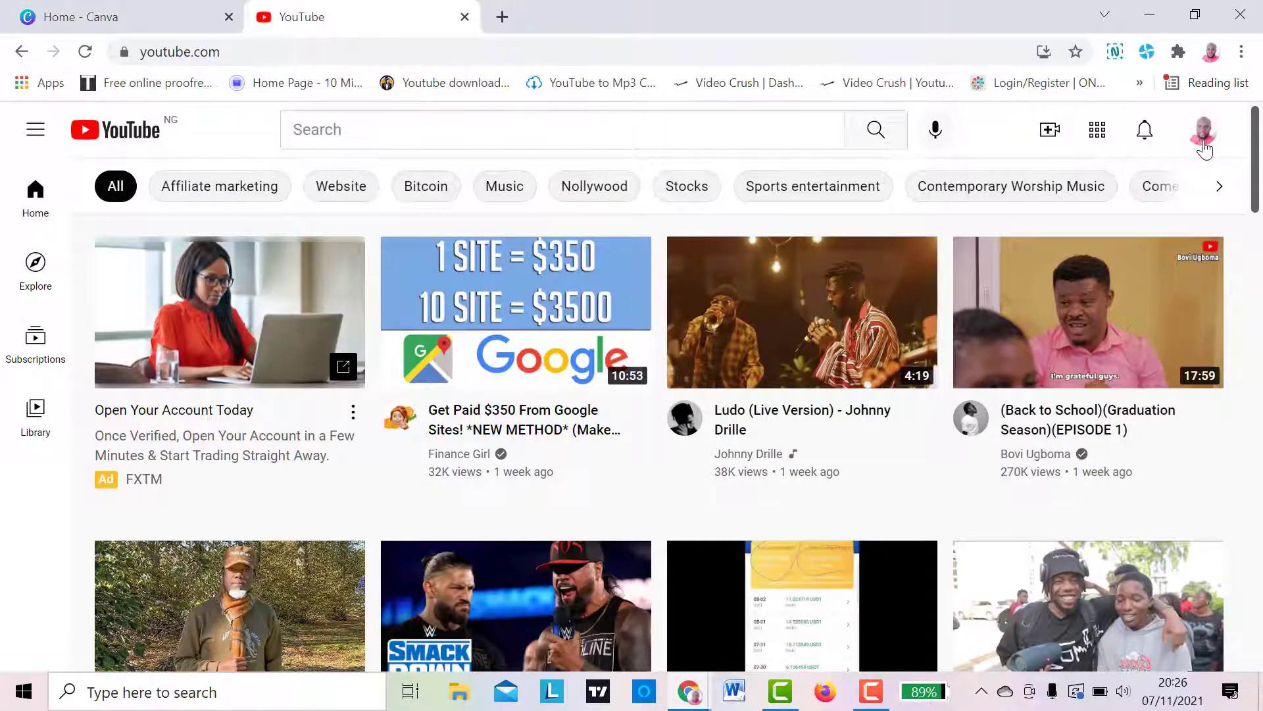
click(1205, 147)
click(1035, 221)
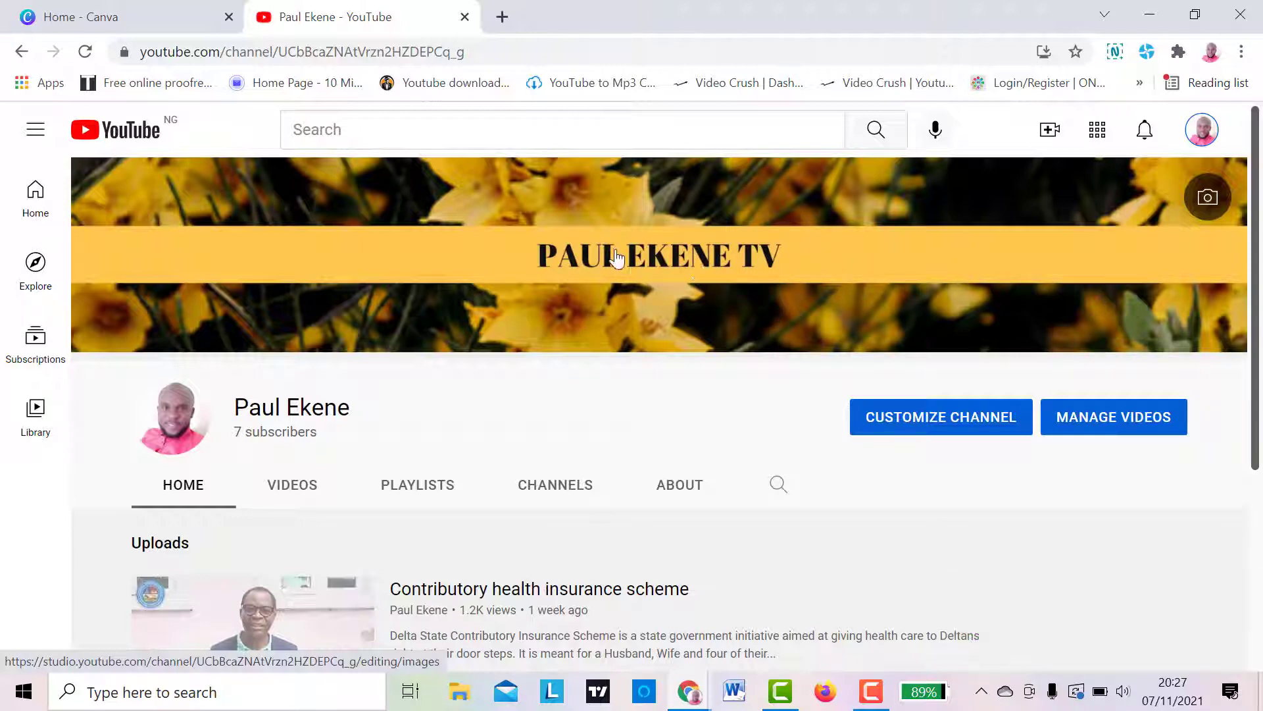
- Search Canva templates for "youtube" and open the YouTube Channel Art category
click(147, 21)
mouse_move(332, 134)
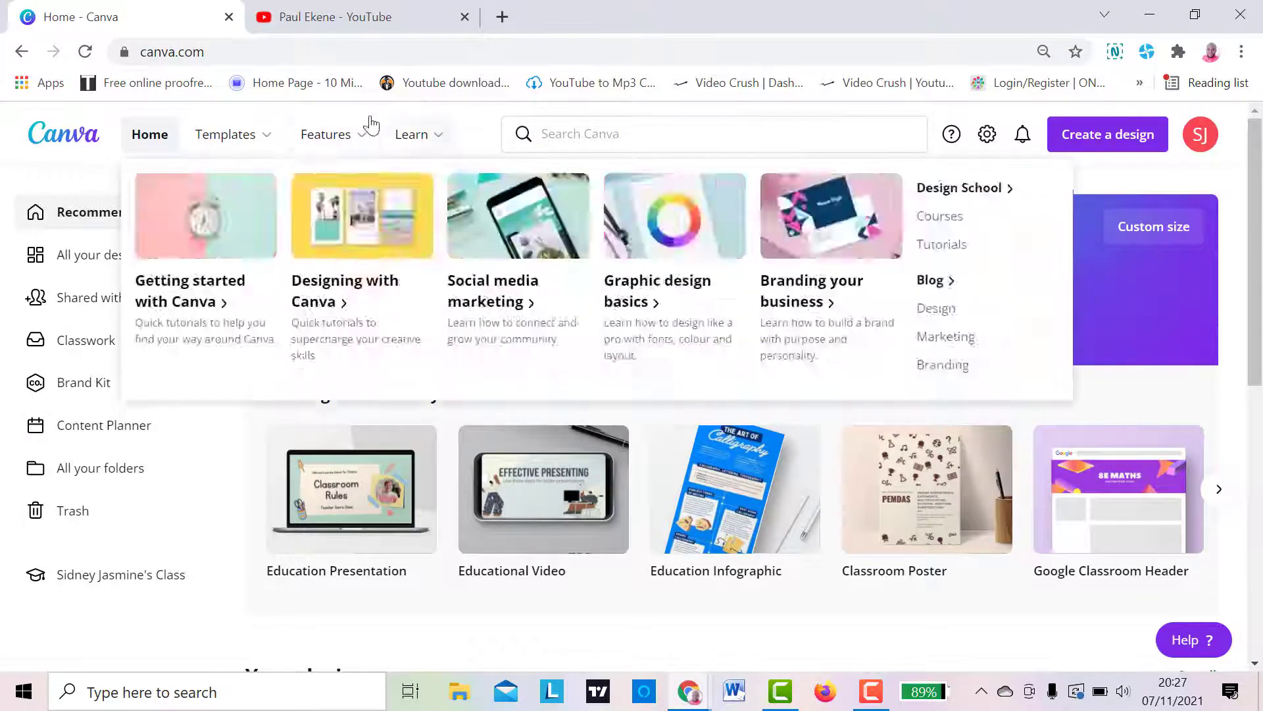
mouse_move(265, 135)
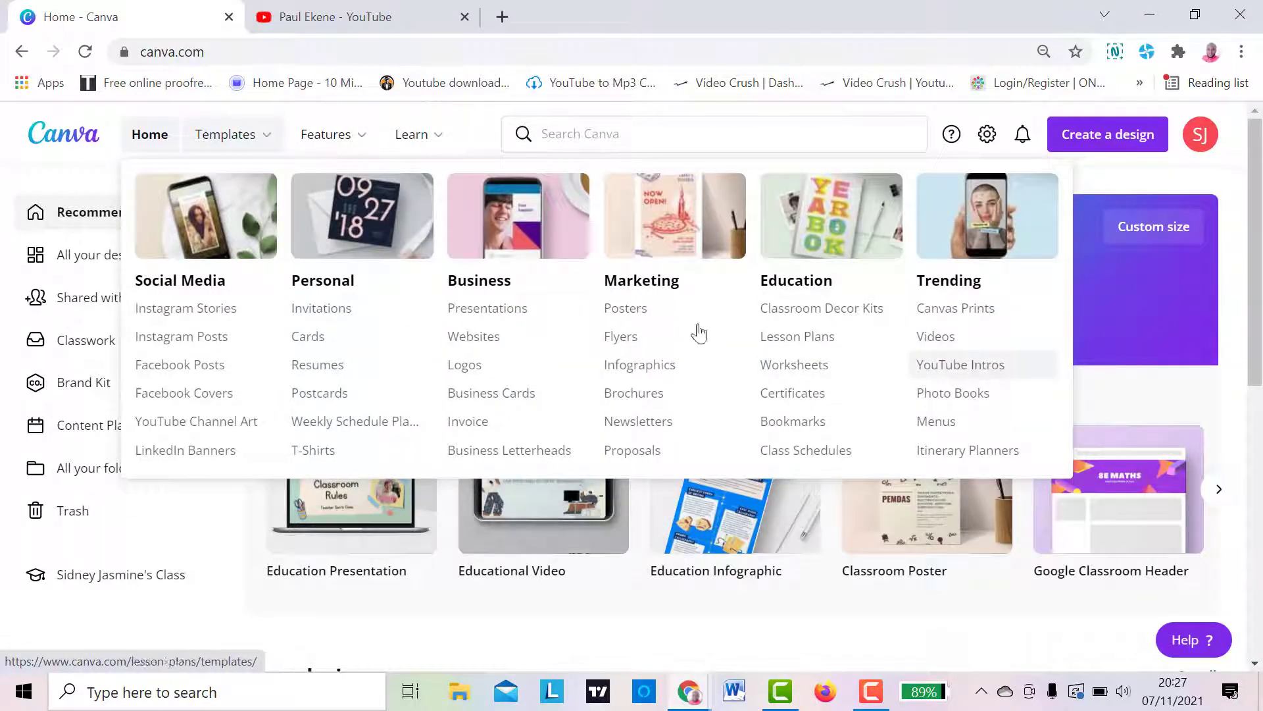
click(588, 135)
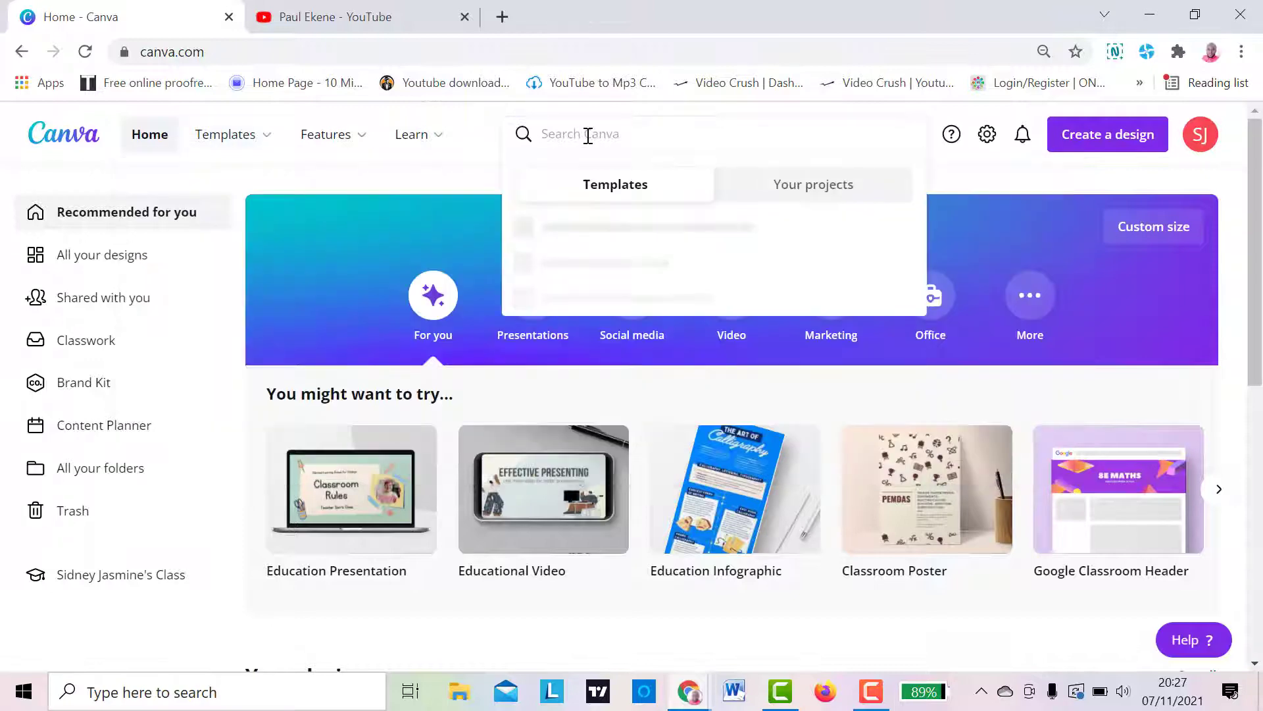
text(youtube)
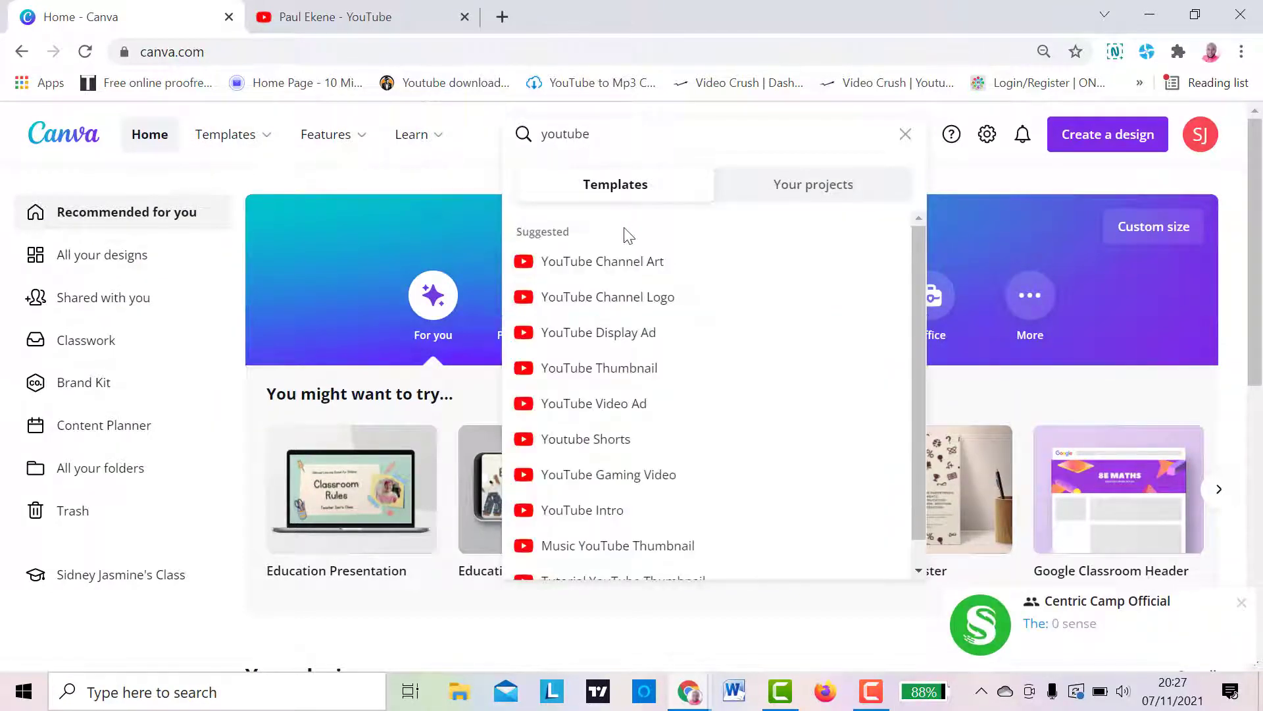
click(629, 261)
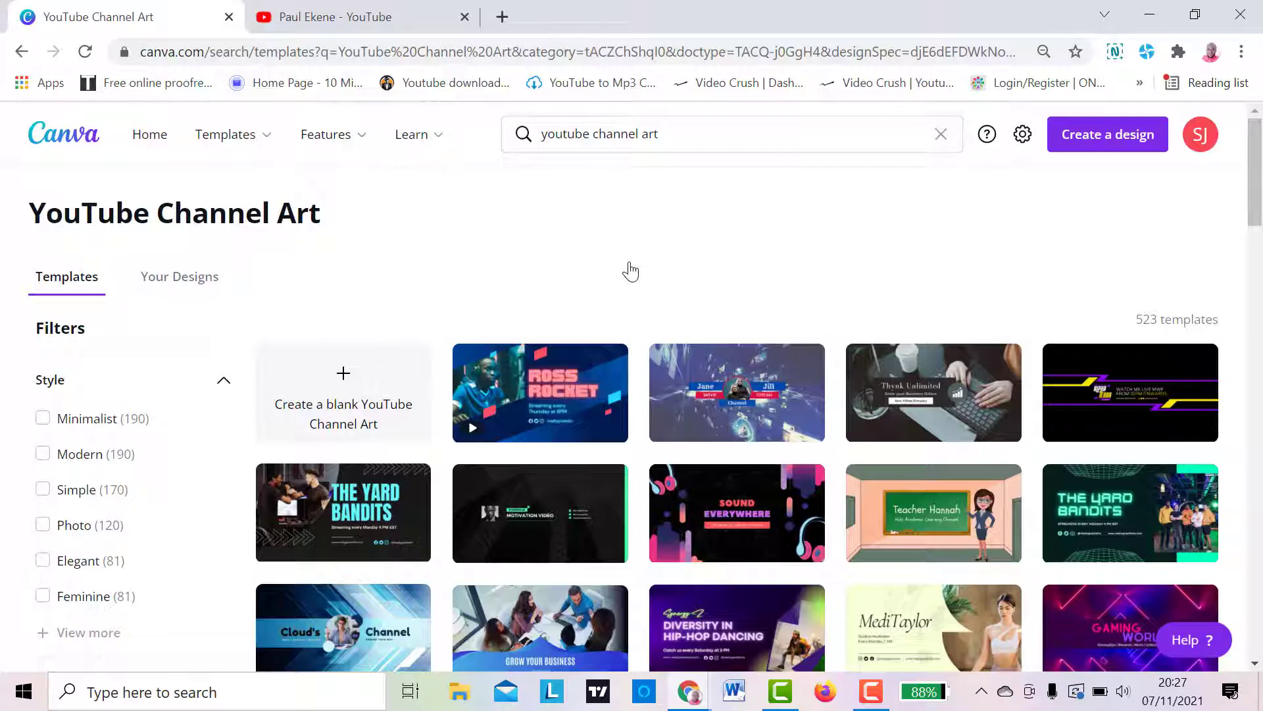
- Browse the YouTube Channel Art templates and open the blue "Cloud's Channel" design for editing
drag(1261, 204, 1262, 275)
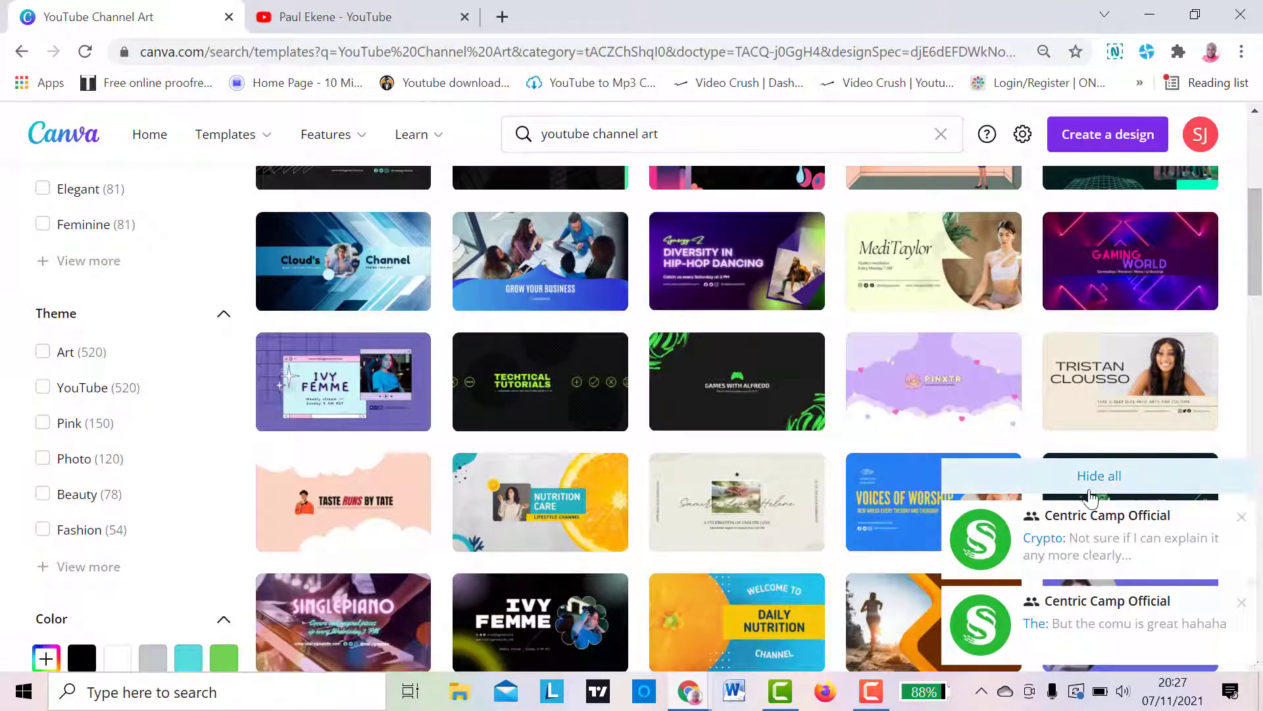
click(1094, 488)
drag(1257, 276, 1257, 316)
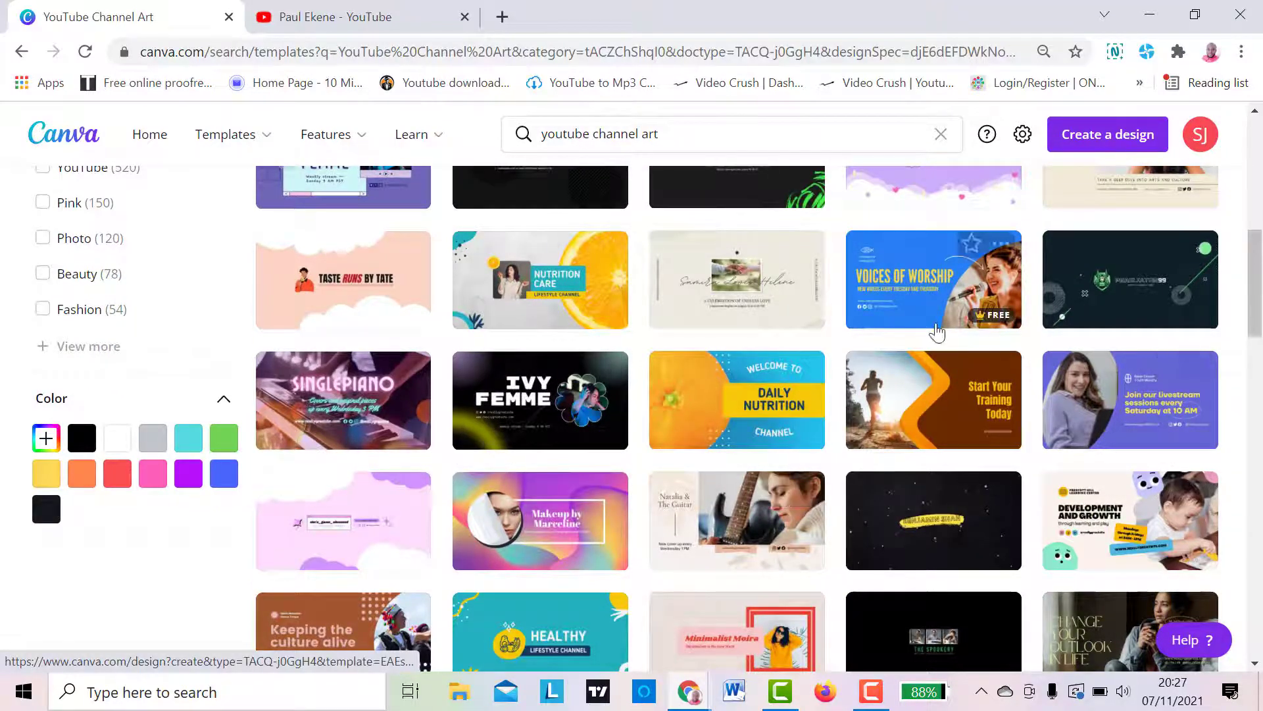
drag(1257, 304, 1255, 369)
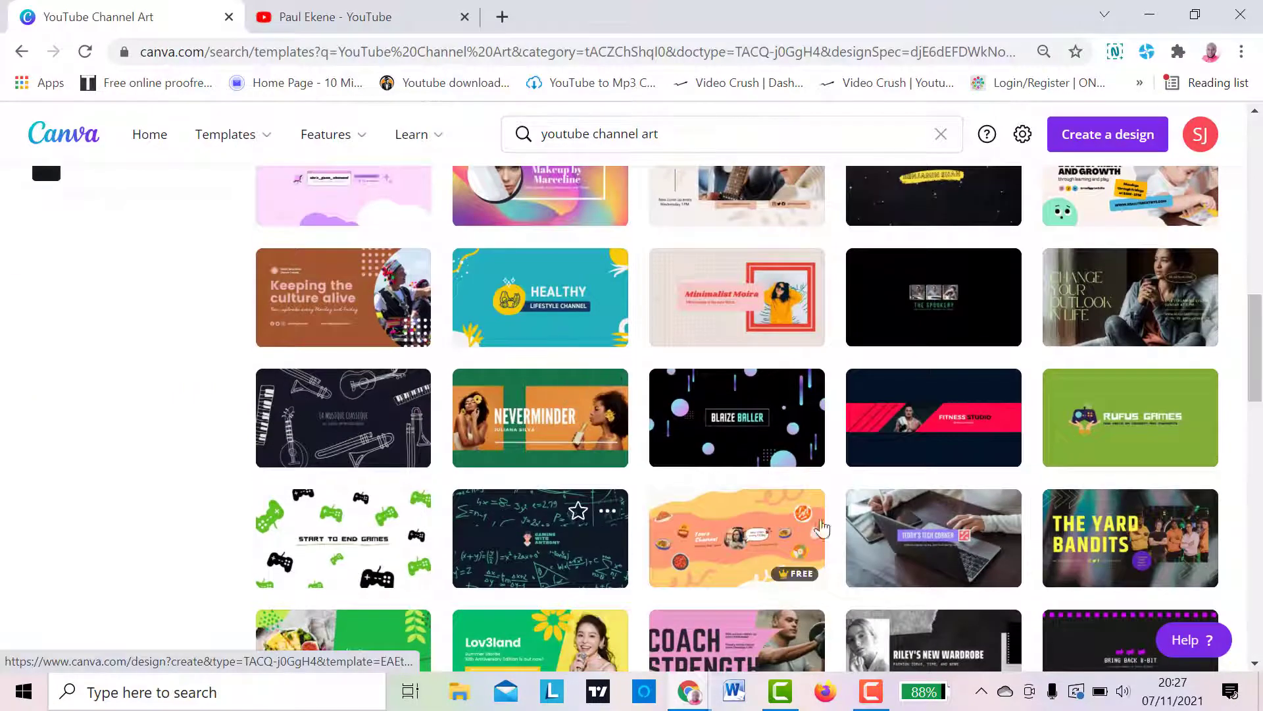
drag(1257, 365, 1261, 169)
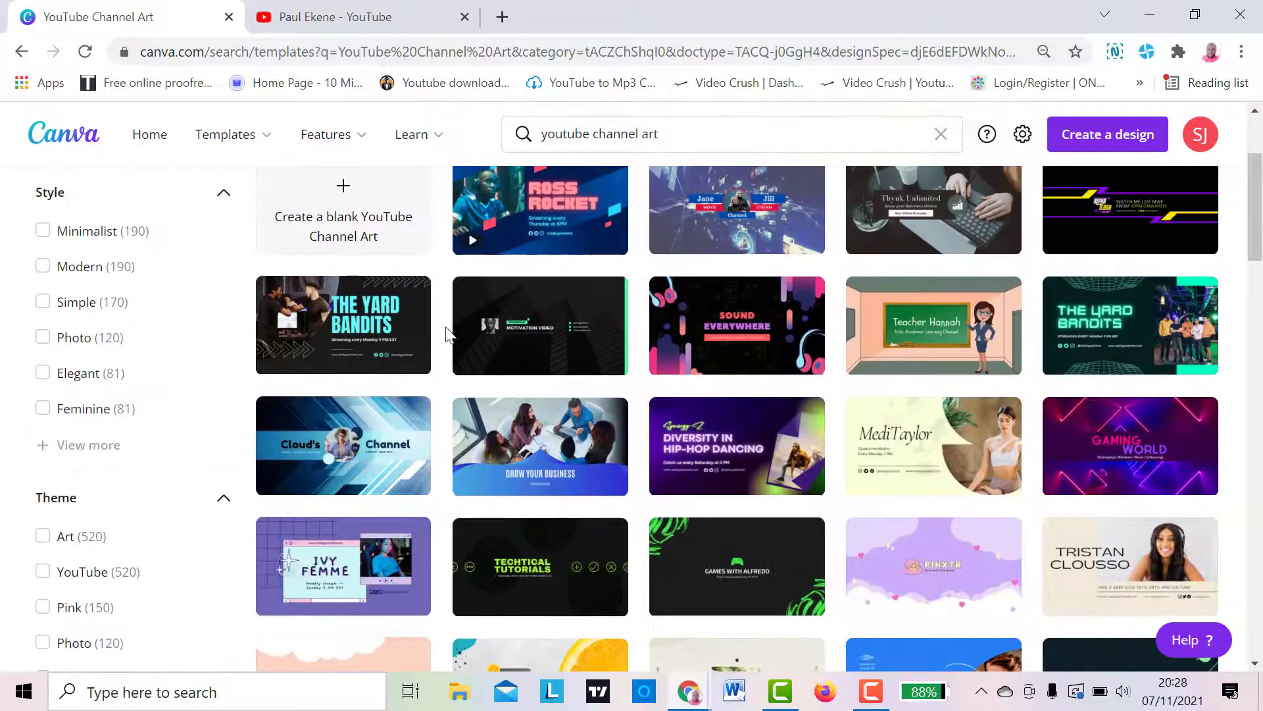
click(339, 444)
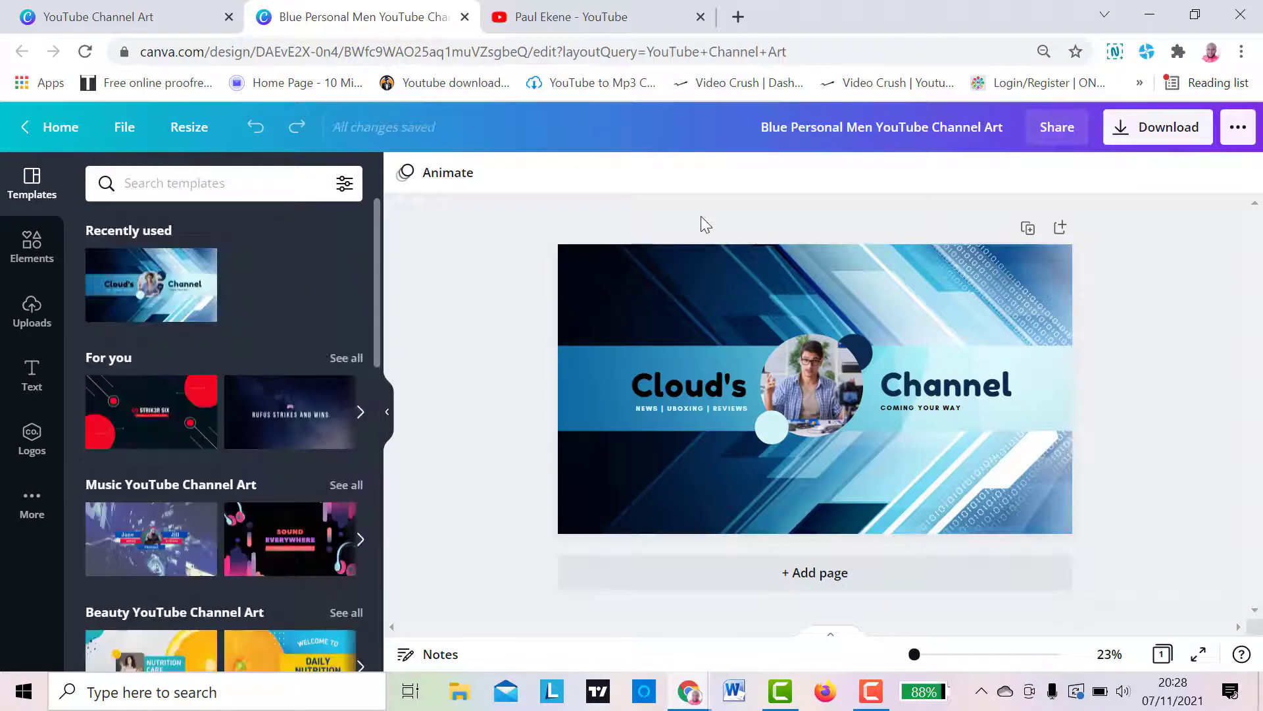
click(700, 386)
click(948, 388)
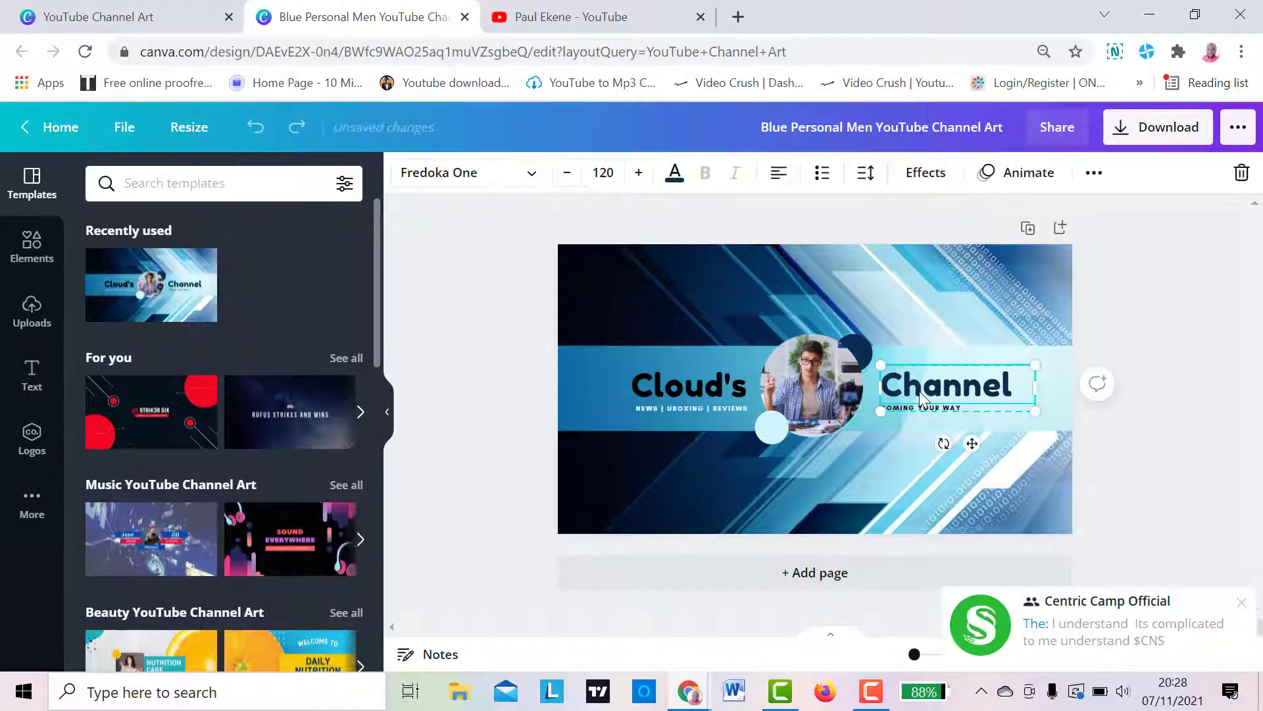
click(803, 387)
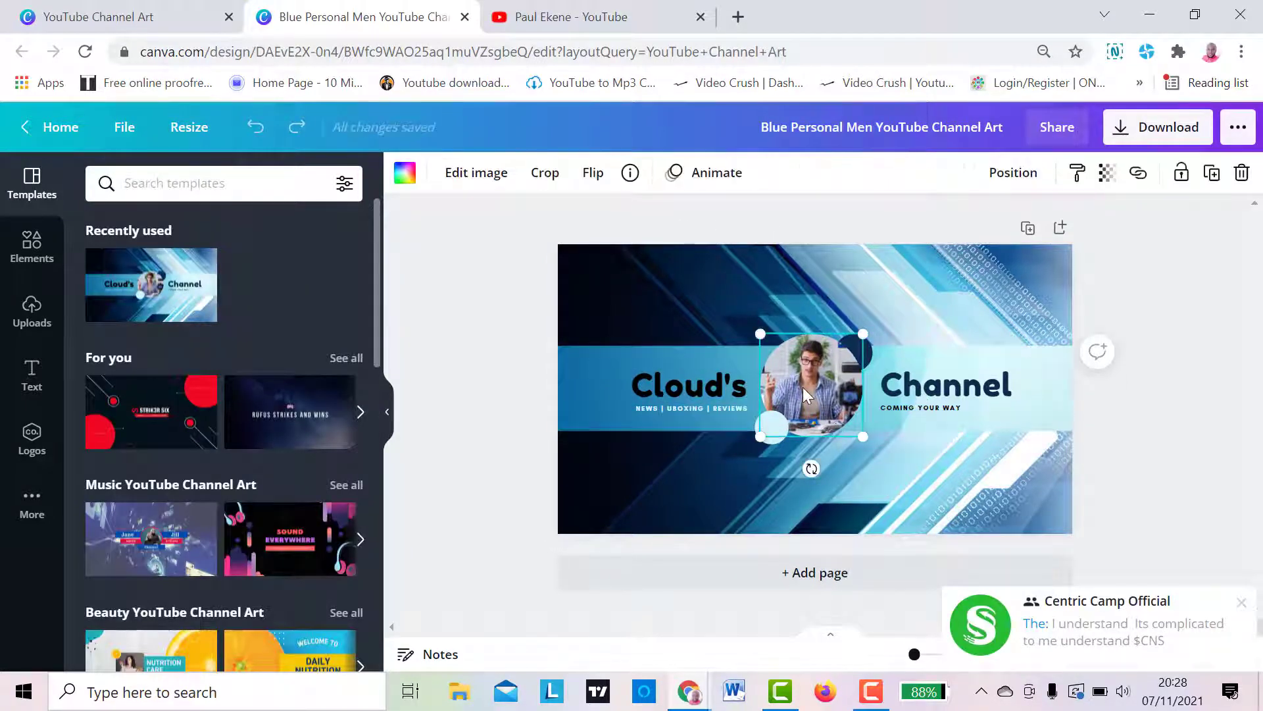
click(507, 364)
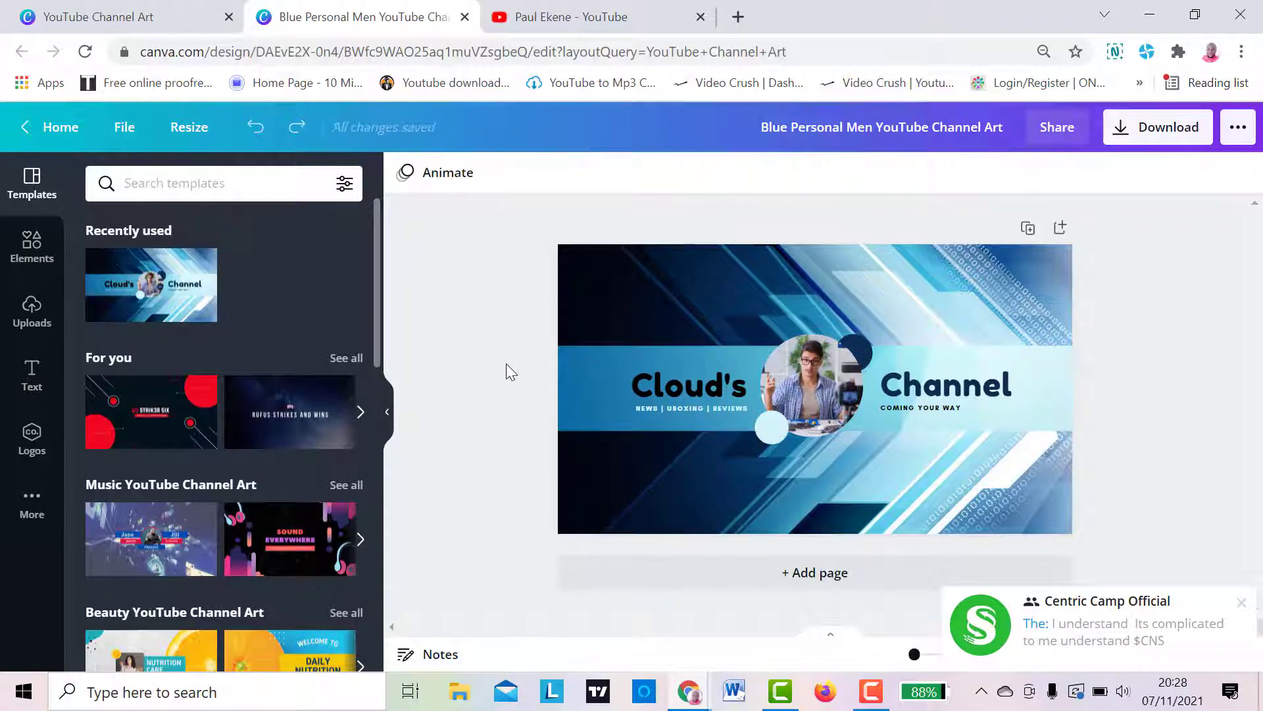
- Replace the banner's title text "Cloud's" with "PAULO" and "Channel" with "MEDIA"
double_click(692, 390)
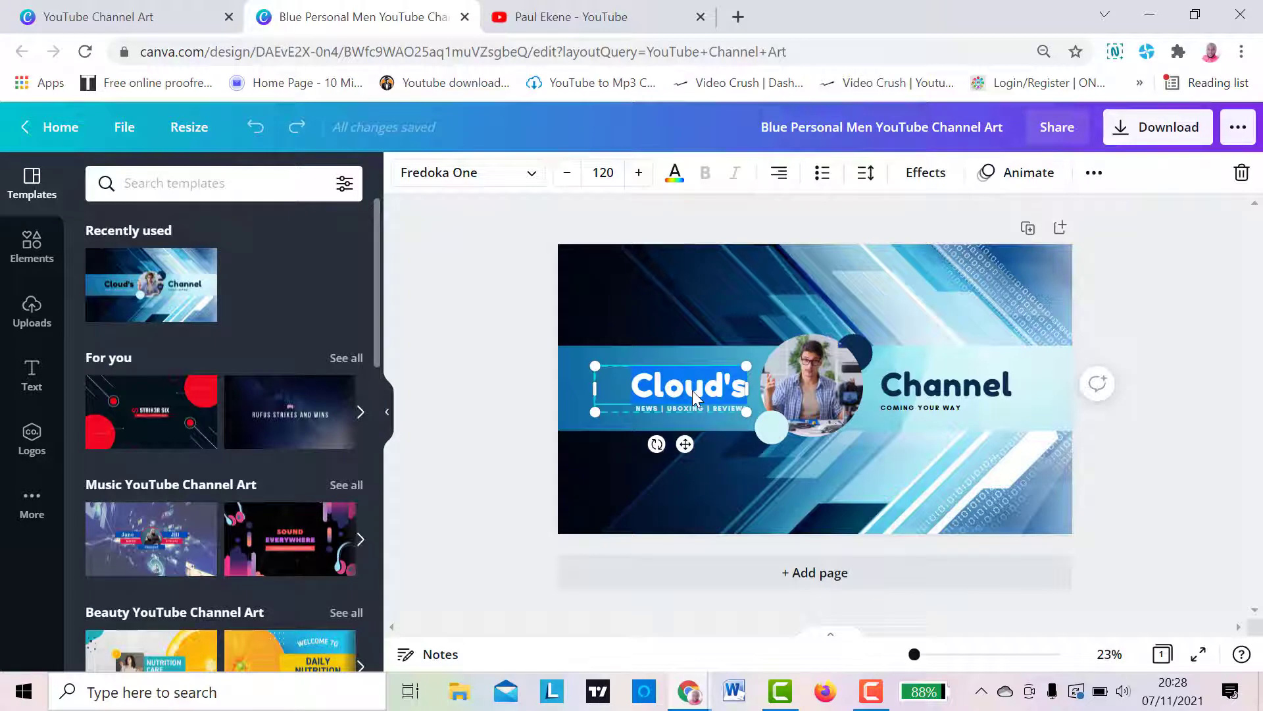
key(Caps_Lock)
text(PAULO)
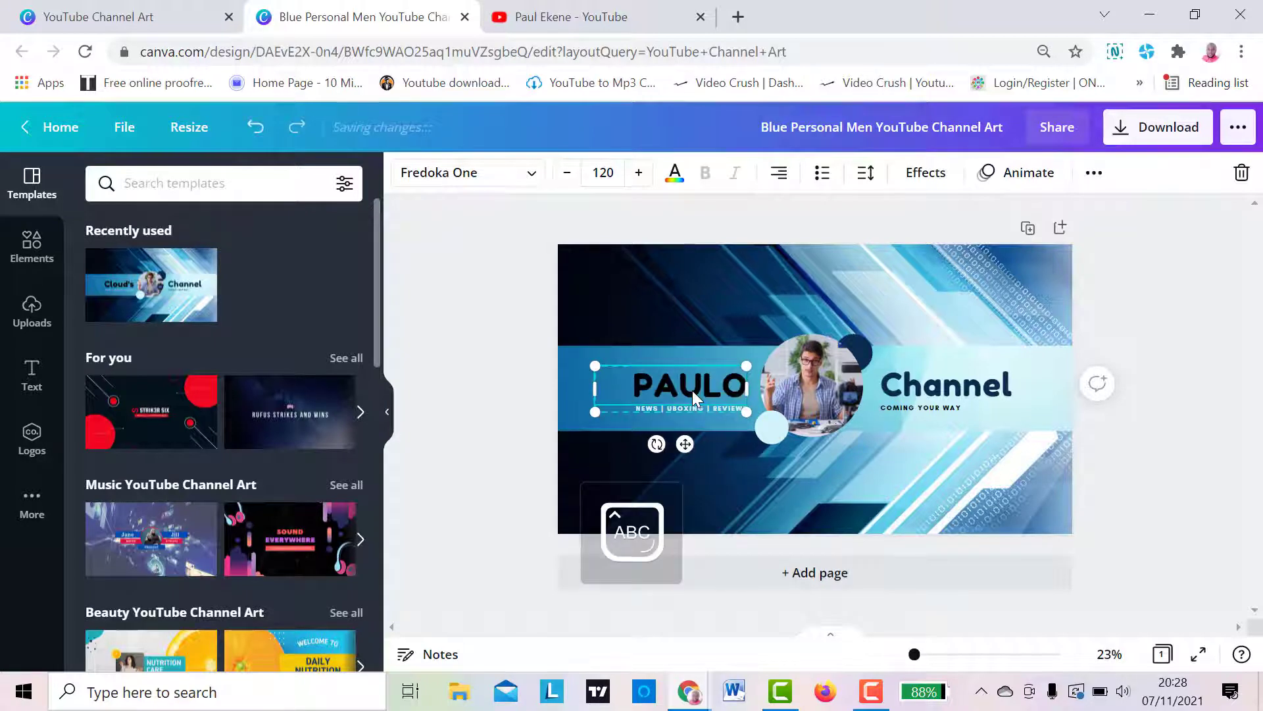
double_click(916, 395)
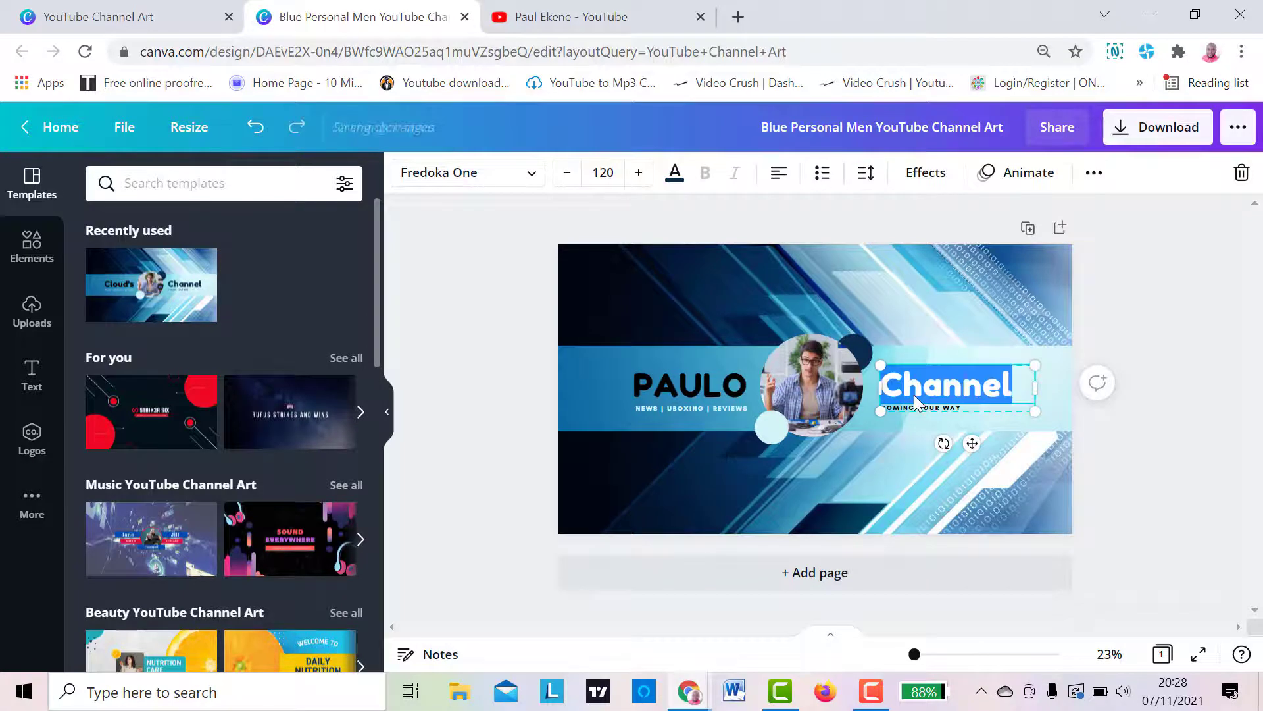
text(MEDIA)
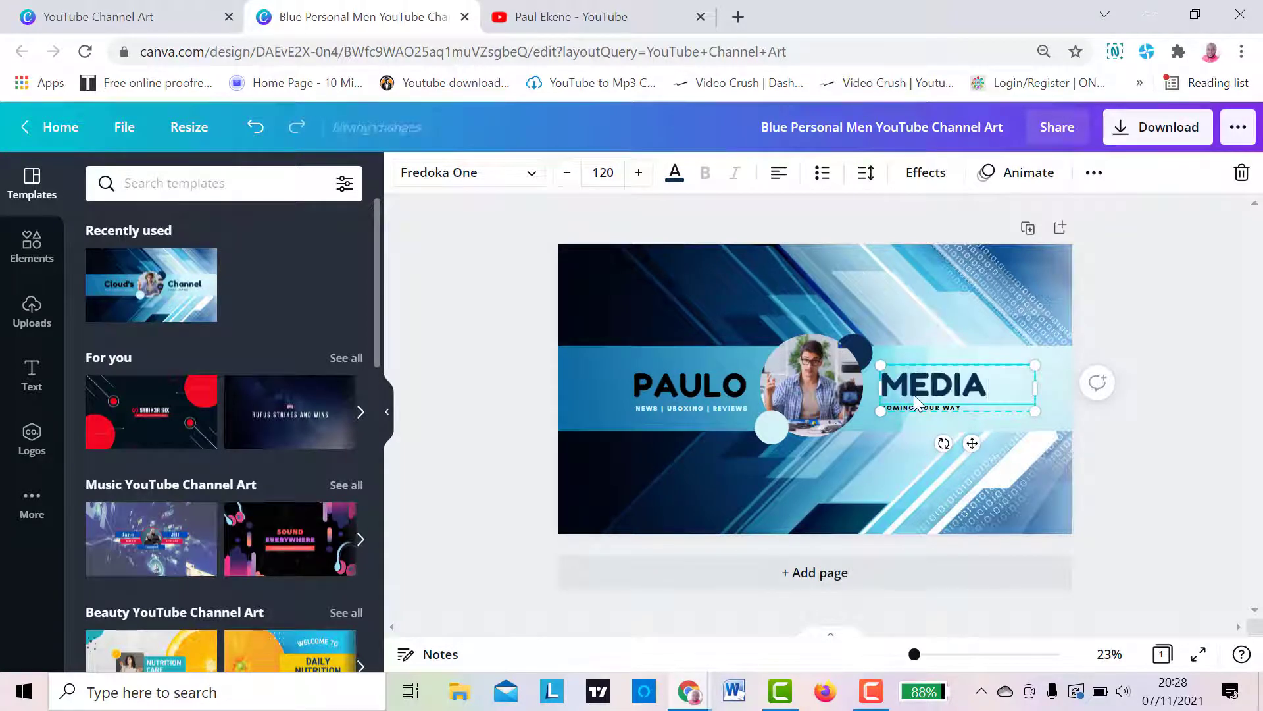
- Replace the small tagline under the PAULO title with "WEB DESIGN"
click(1195, 313)
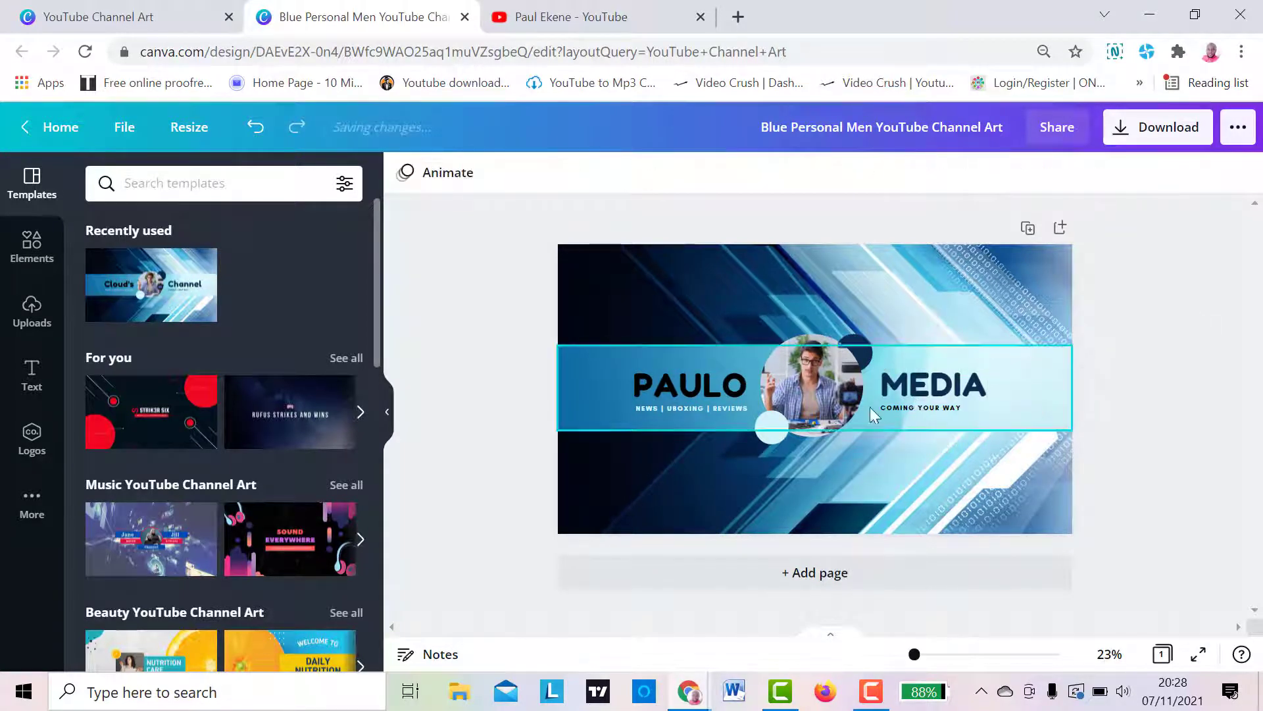
click(729, 410)
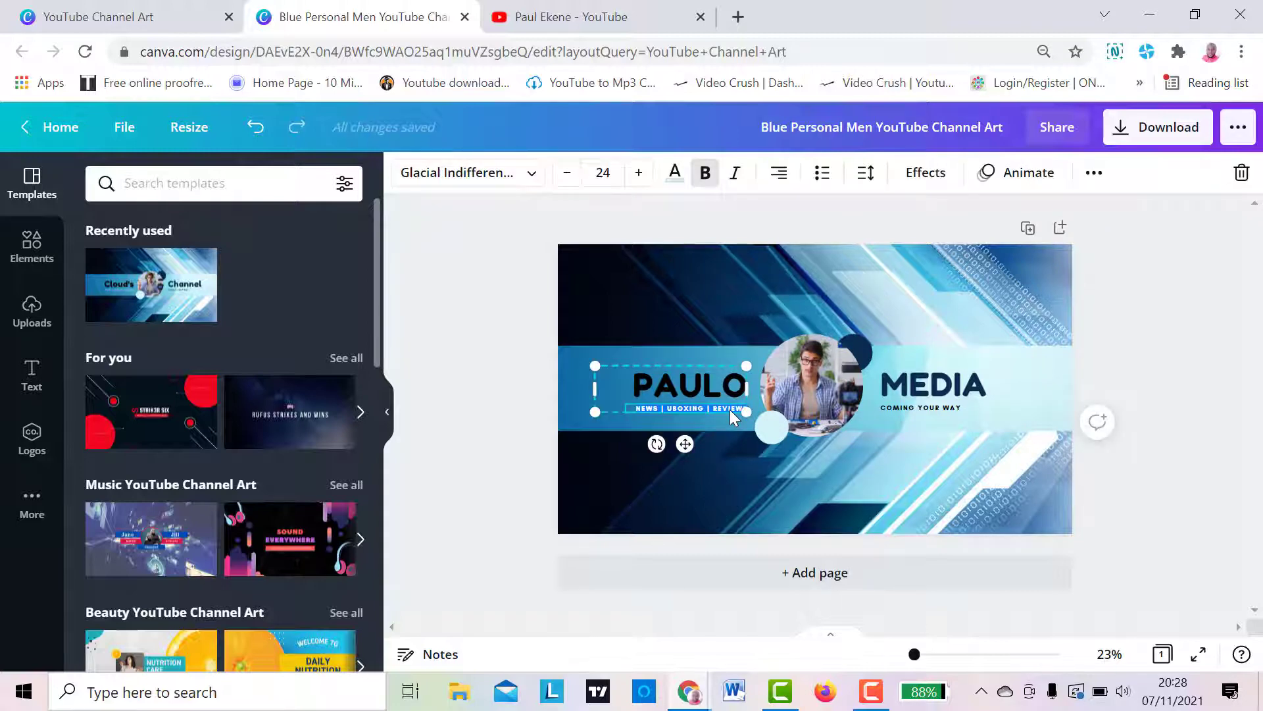
text(WEL)
text( DESIGN)
text(, ROC)
- Try to extend the tagline under PAULO with SEO and SOCIAL MEDIA, and remove the added words again
key(BackSpace)
key(BackSpace)
key(BackSpace)
key(BackSpace)
text(SSEO, ROC)
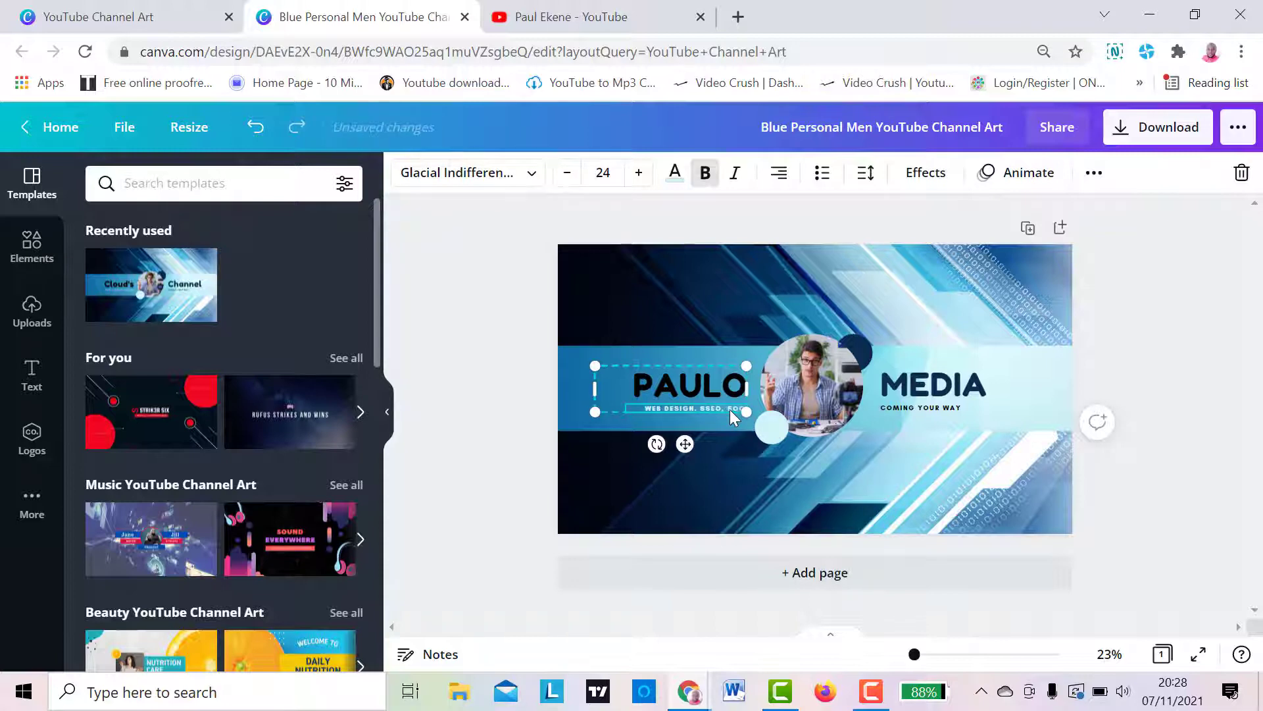
text(IAL)
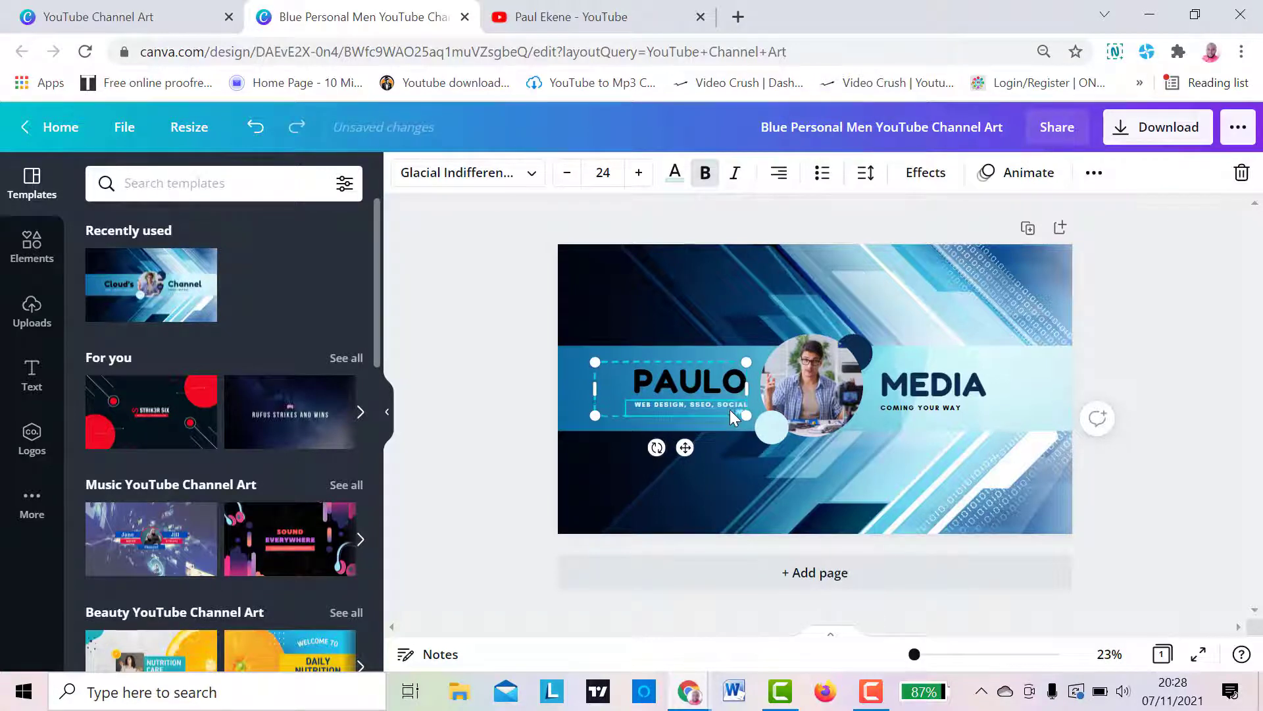
text( MEDIA)
key(BackSpace)
key(BackSpace)
key(BackSpace)
key(BackSpace)
key(BackSpace)
key(BackSpace)
key(BackSpace)
key(BackSpace)
key(BackSpace)
key(BackSpace)
key(BackSpace)
key(BackSpace)
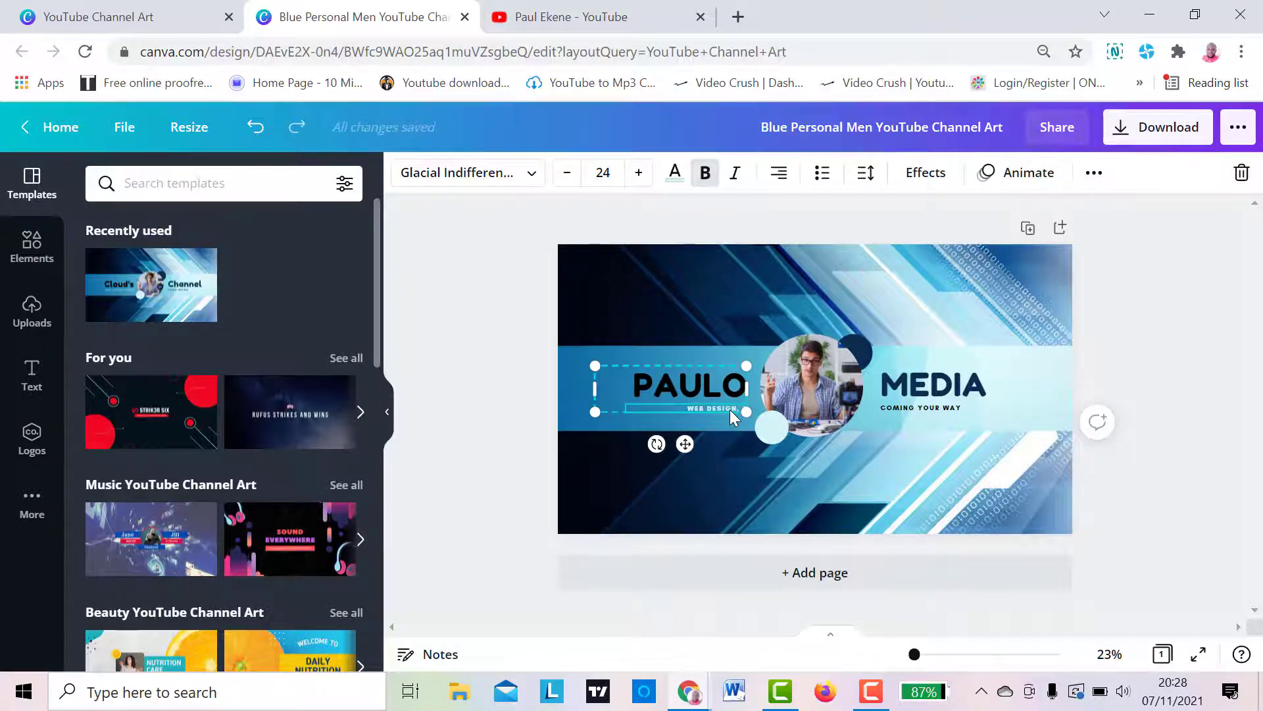
- Complete the tagline under PAULO so it reads "WEB DESIGN, SOCIAL MEDI"
text(SSOCIAL)
key(BackSpace)
key(BackSpace)
key(BackSpace)
key(BackSpace)
key(BackSpace)
key(BackSpace)
text(SOCIAL)
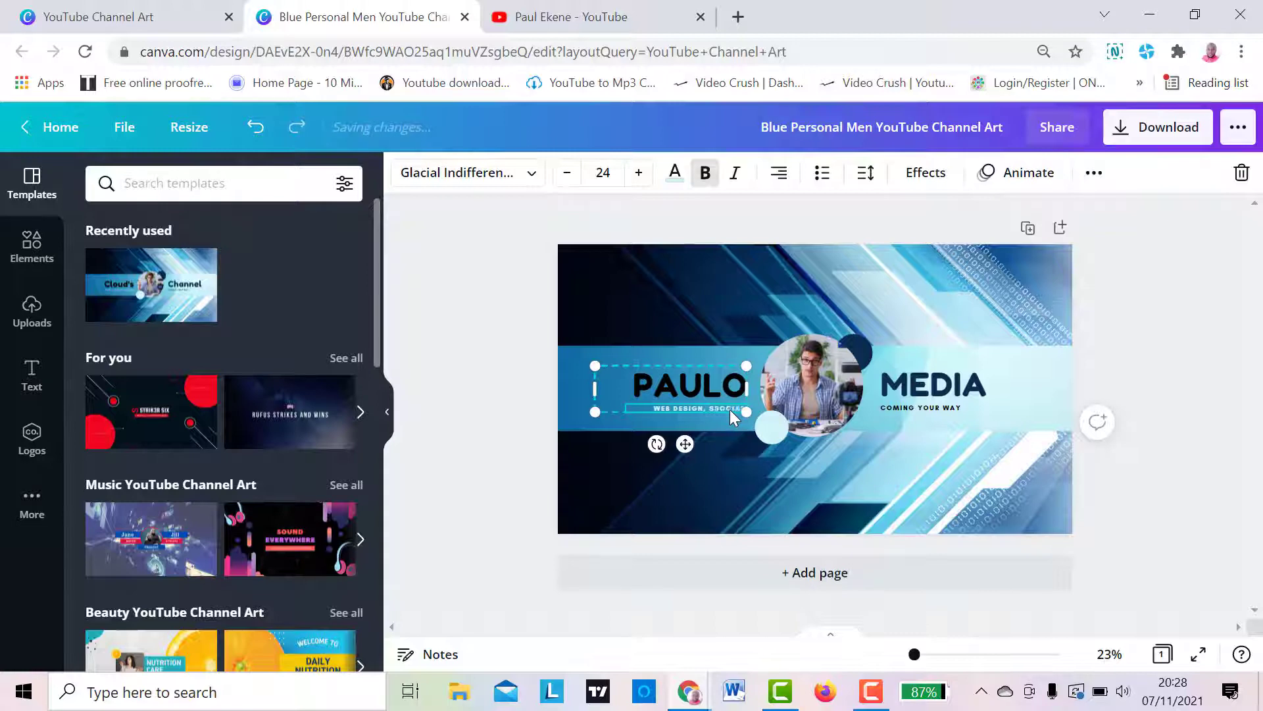
text( MEDI)
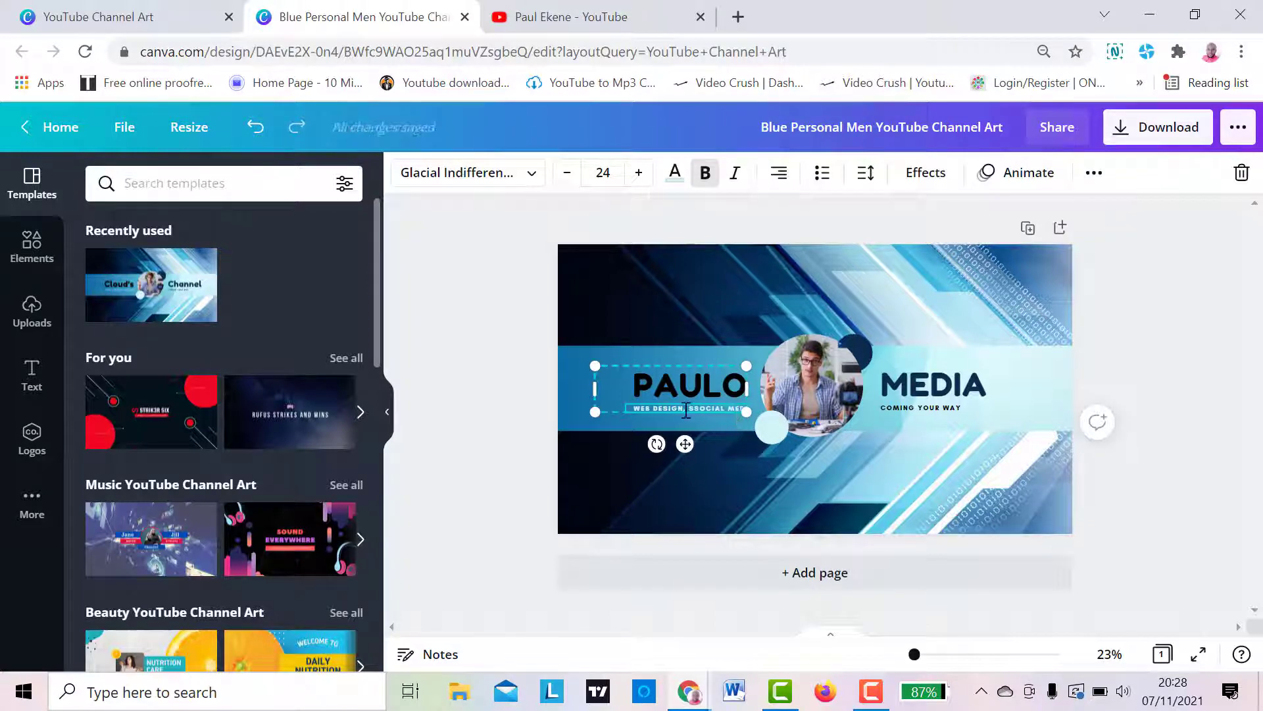
key(BackSpace)
- Replace the small tagline under the MEDIA title with "WORDPRESS, GOOGLE"
double_click(921, 405)
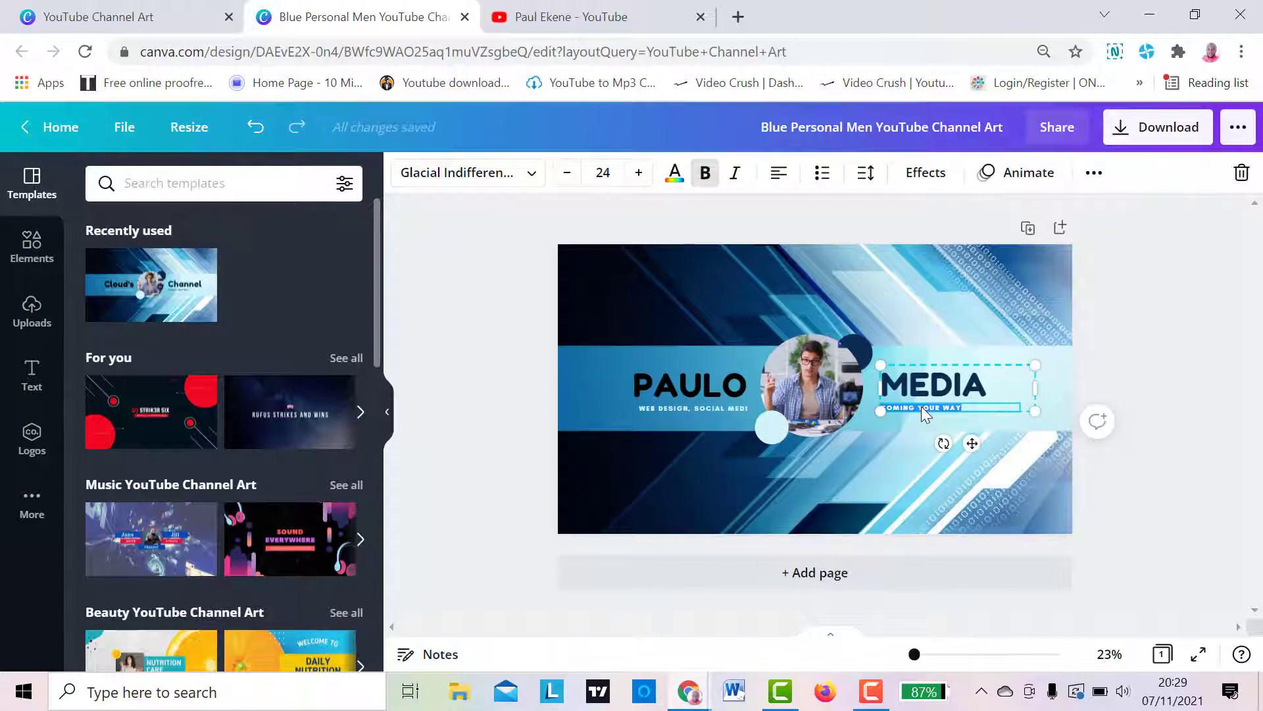
key(BackSpace)
text(WORDPRESS, GOOGLE)
click(1137, 379)
- Try the pale blue photo color on the PAULO title text
click(692, 382)
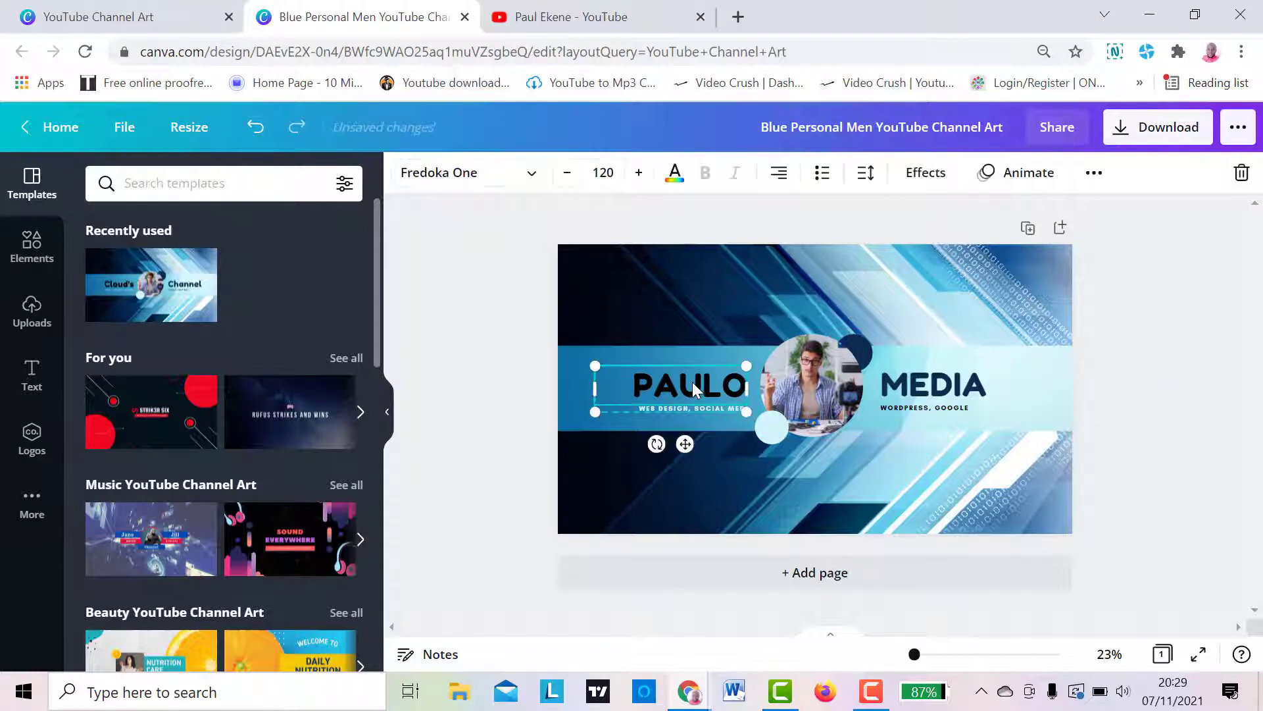
click(695, 382)
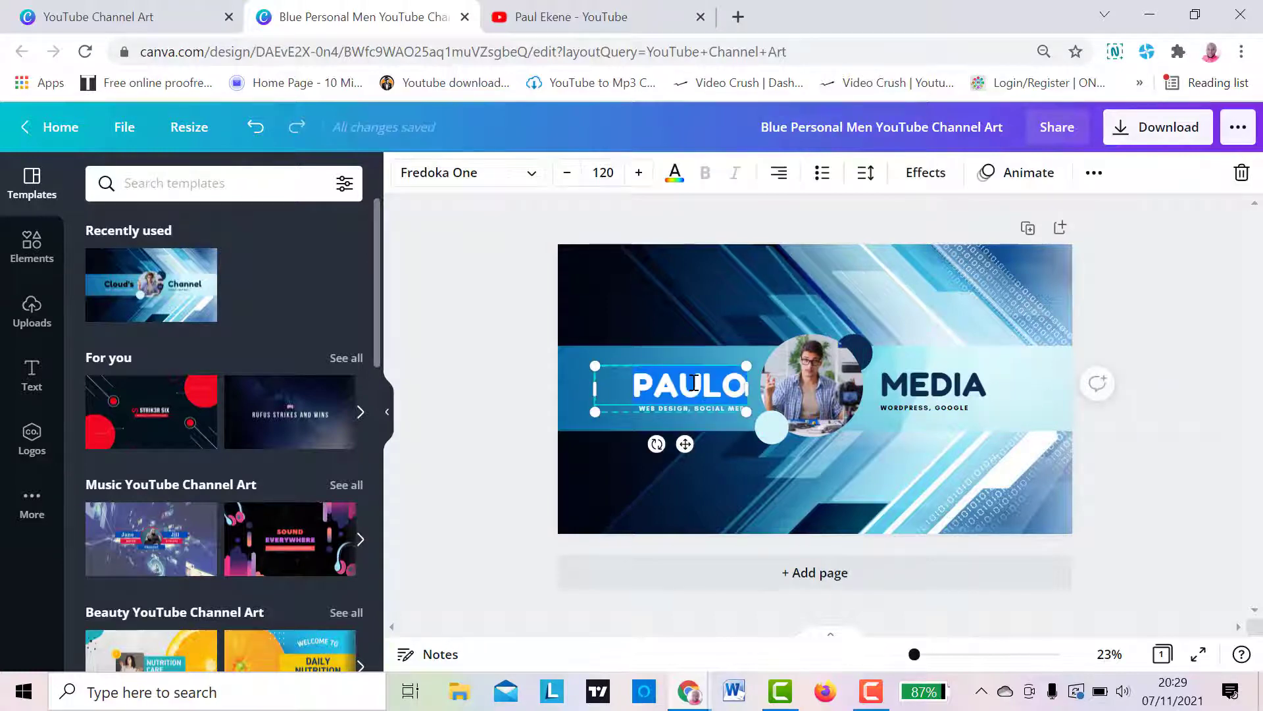
click(675, 174)
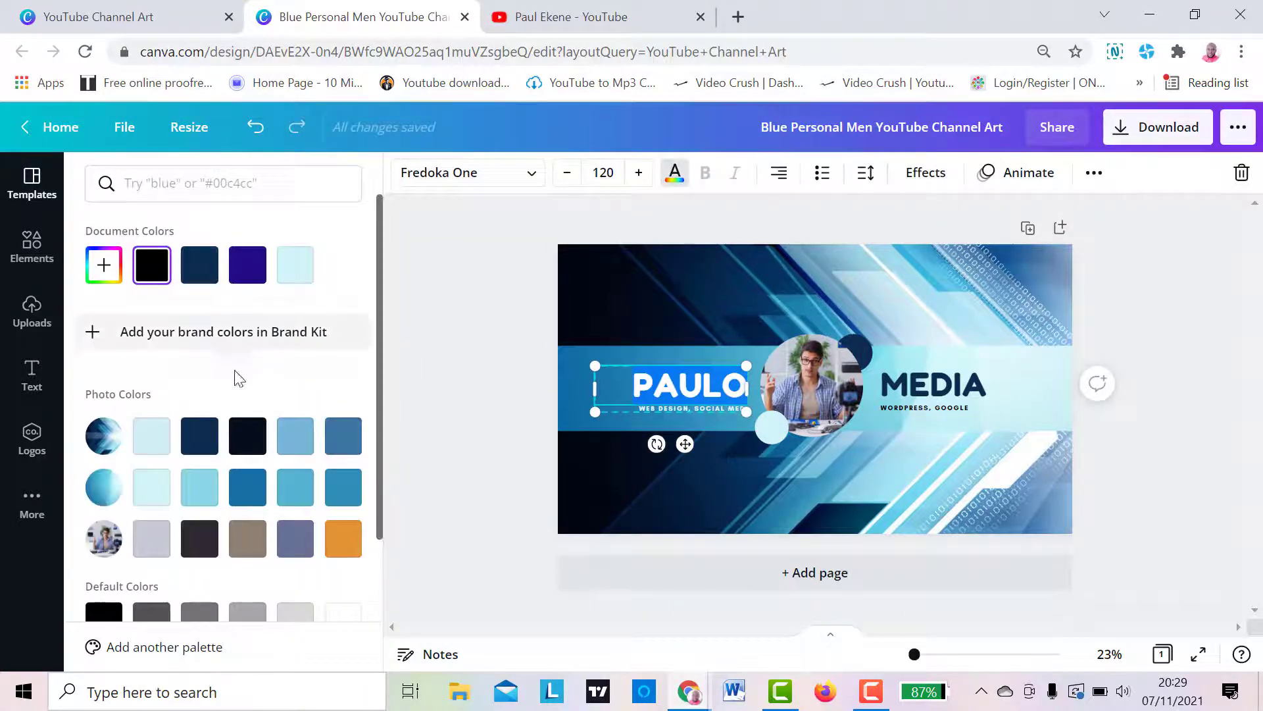
click(153, 435)
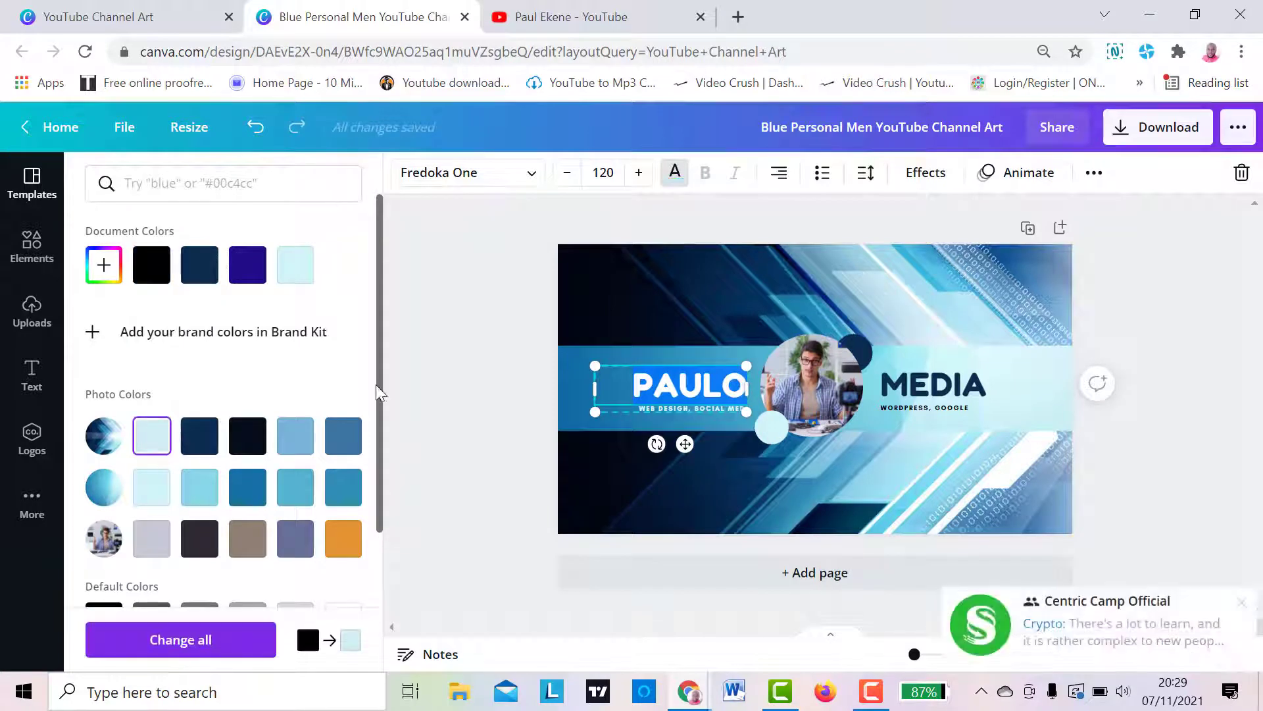
click(503, 379)
click(660, 322)
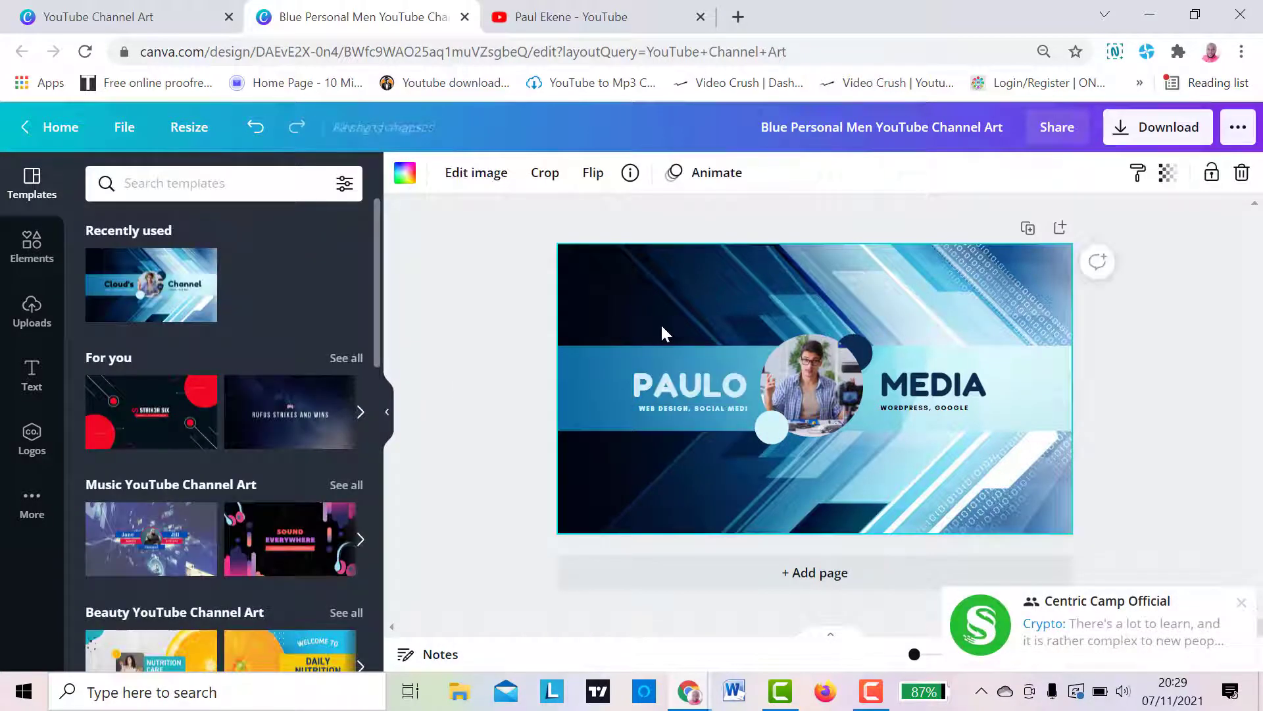
- Recolor the PAULO title with the dark navy document color
click(694, 378)
click(678, 177)
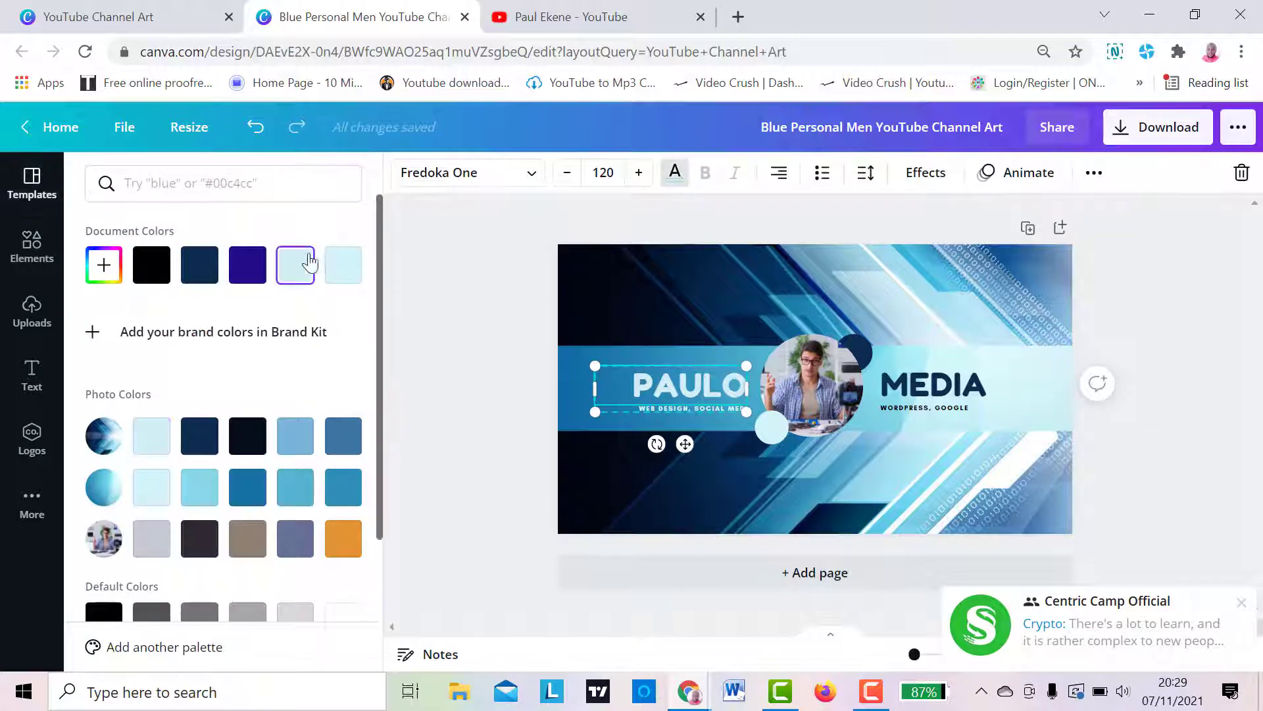
click(199, 265)
click(434, 334)
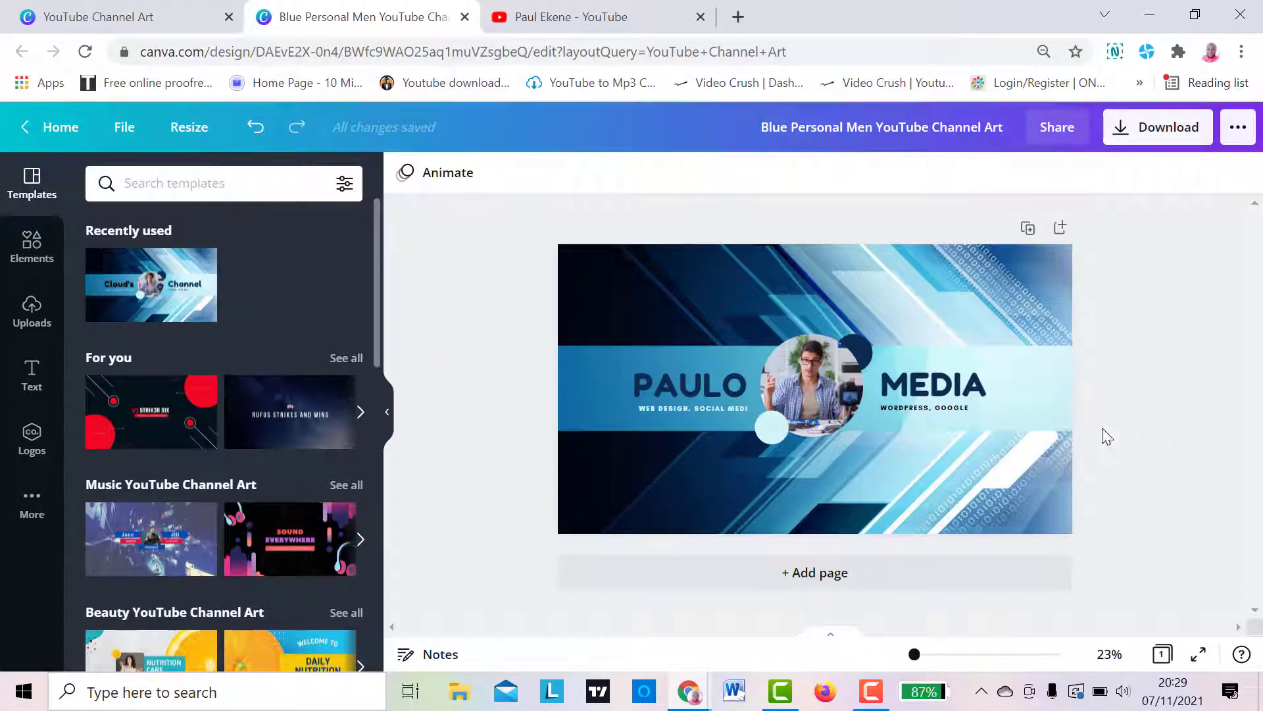
click(929, 407)
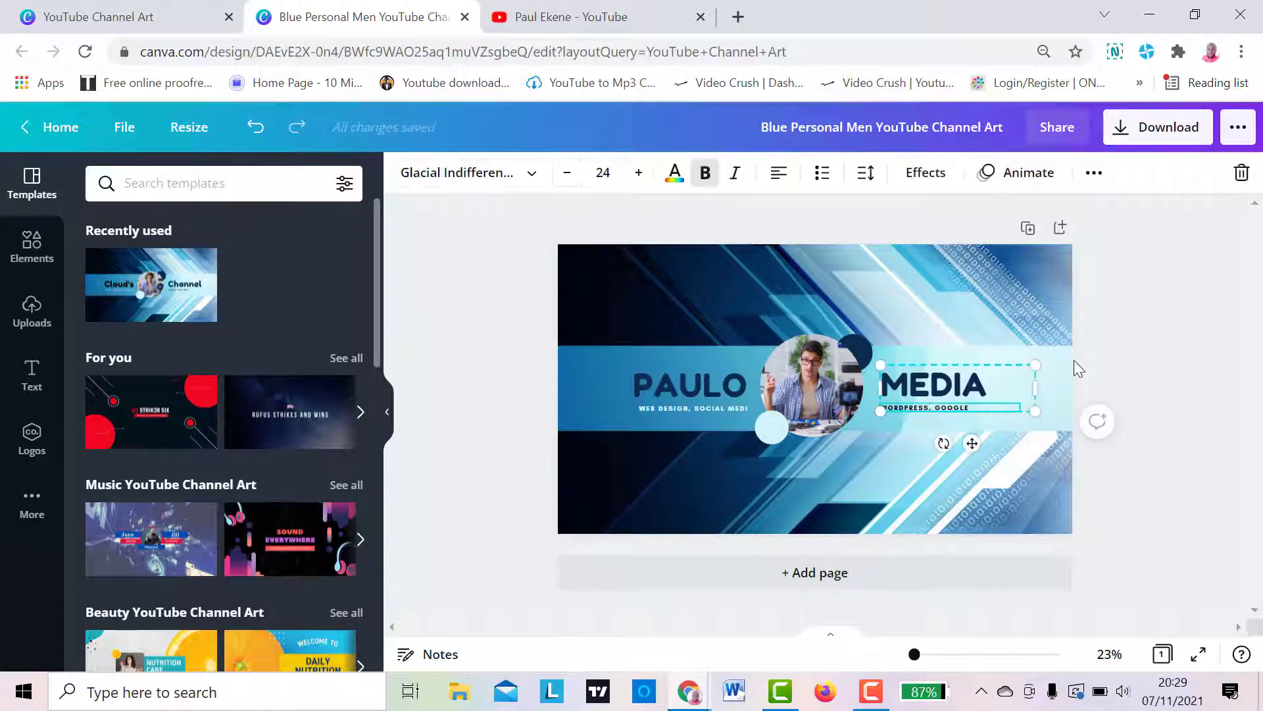
click(1147, 338)
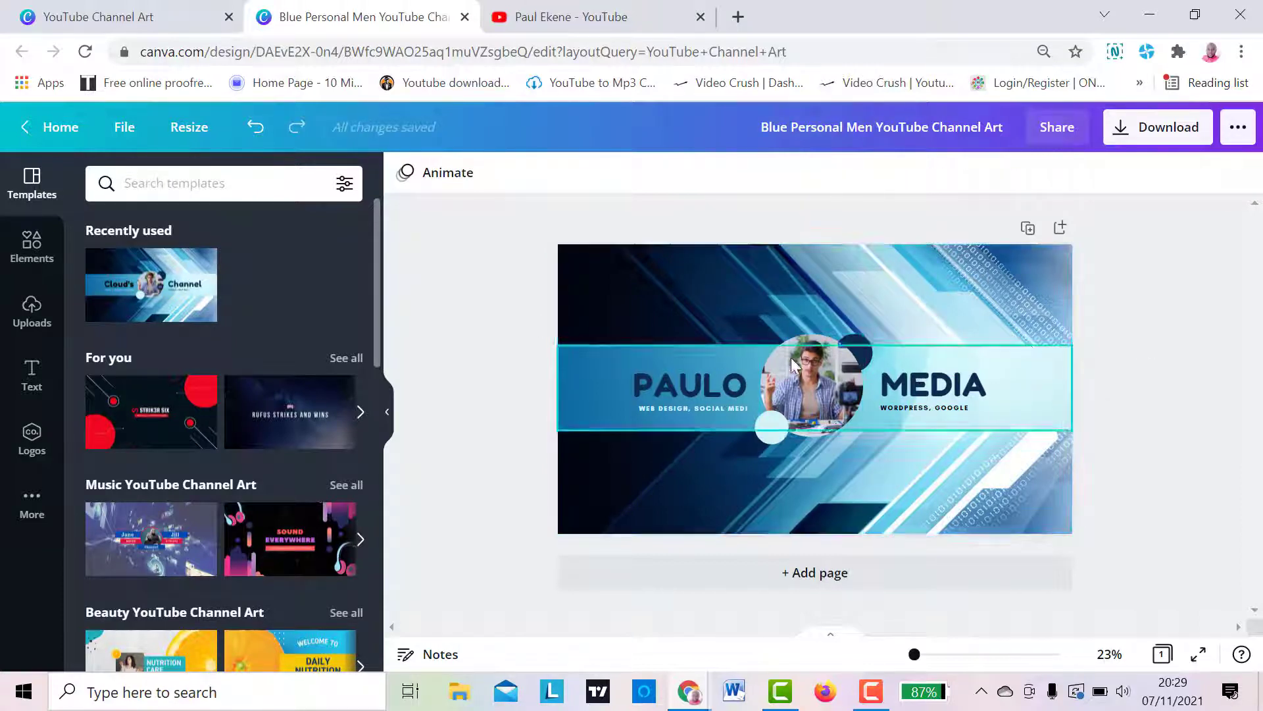
- Select the banner's circular photo and open the file chooser for uploading a new image
click(824, 375)
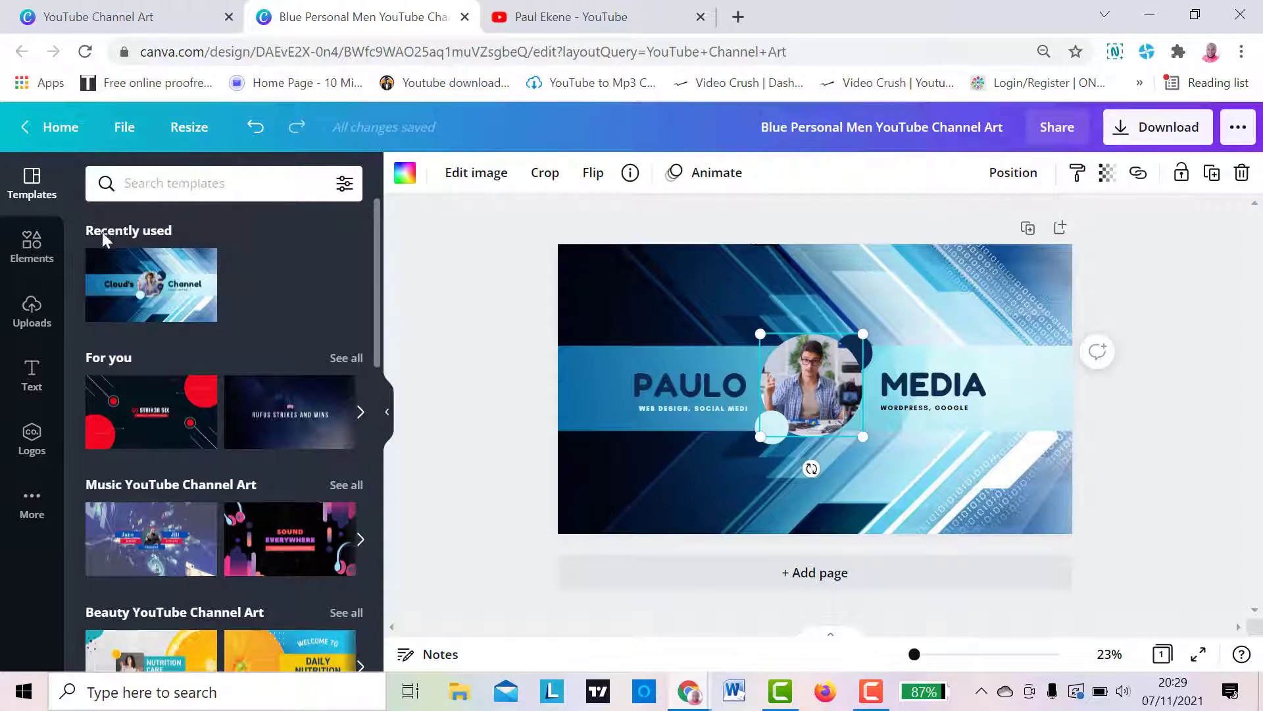
click(34, 314)
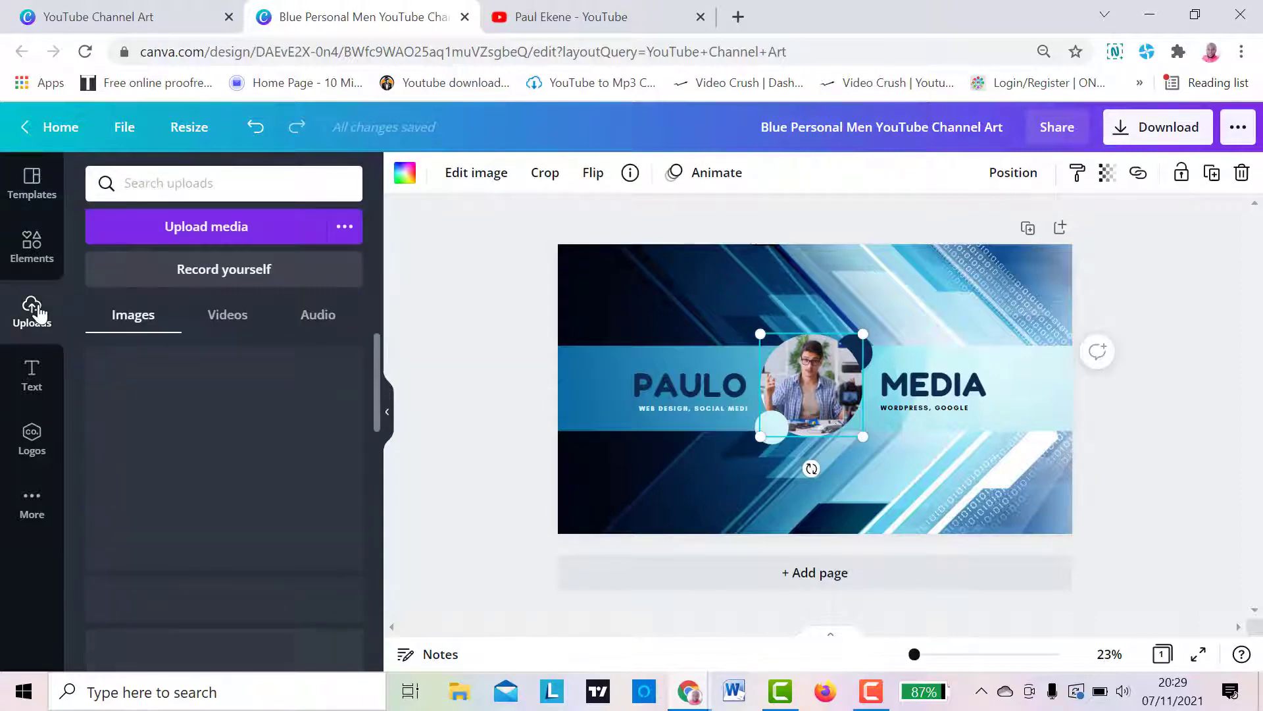
drag(376, 349, 369, 264)
click(223, 246)
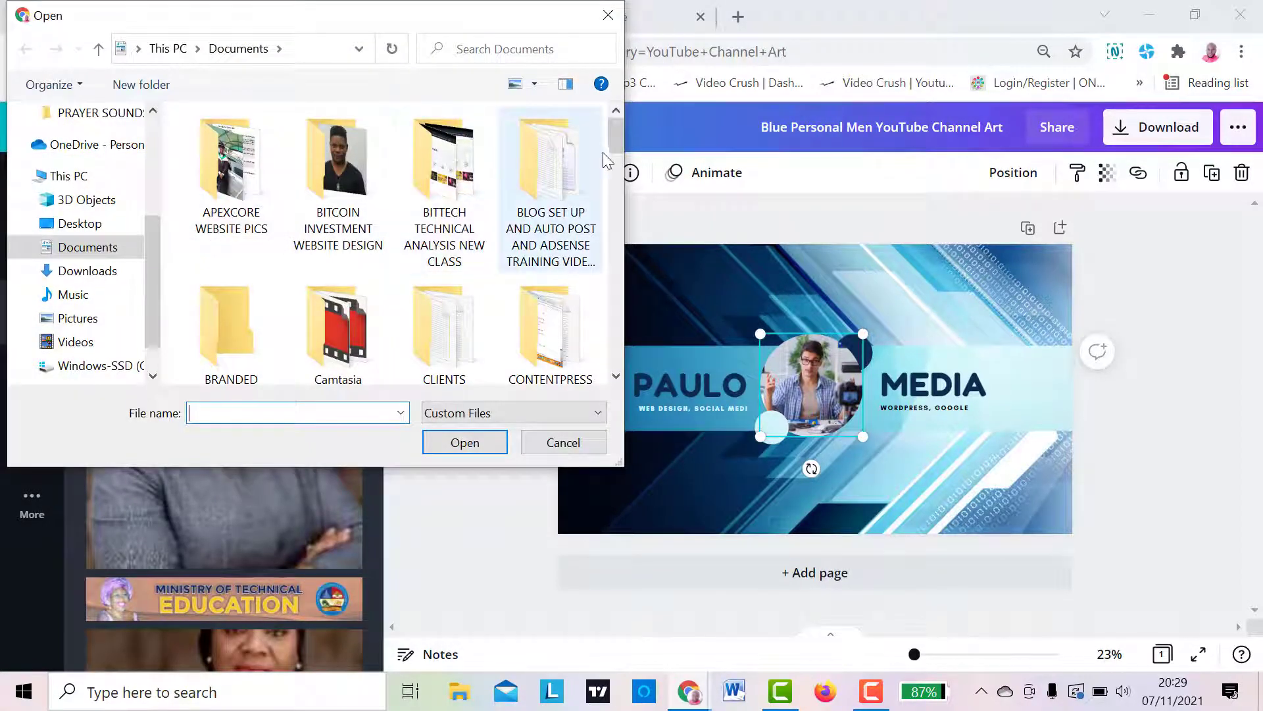
- Look through the Documents and Desktop folders for a replacement portrait photo, with all file types shown
drag(614, 139, 612, 273)
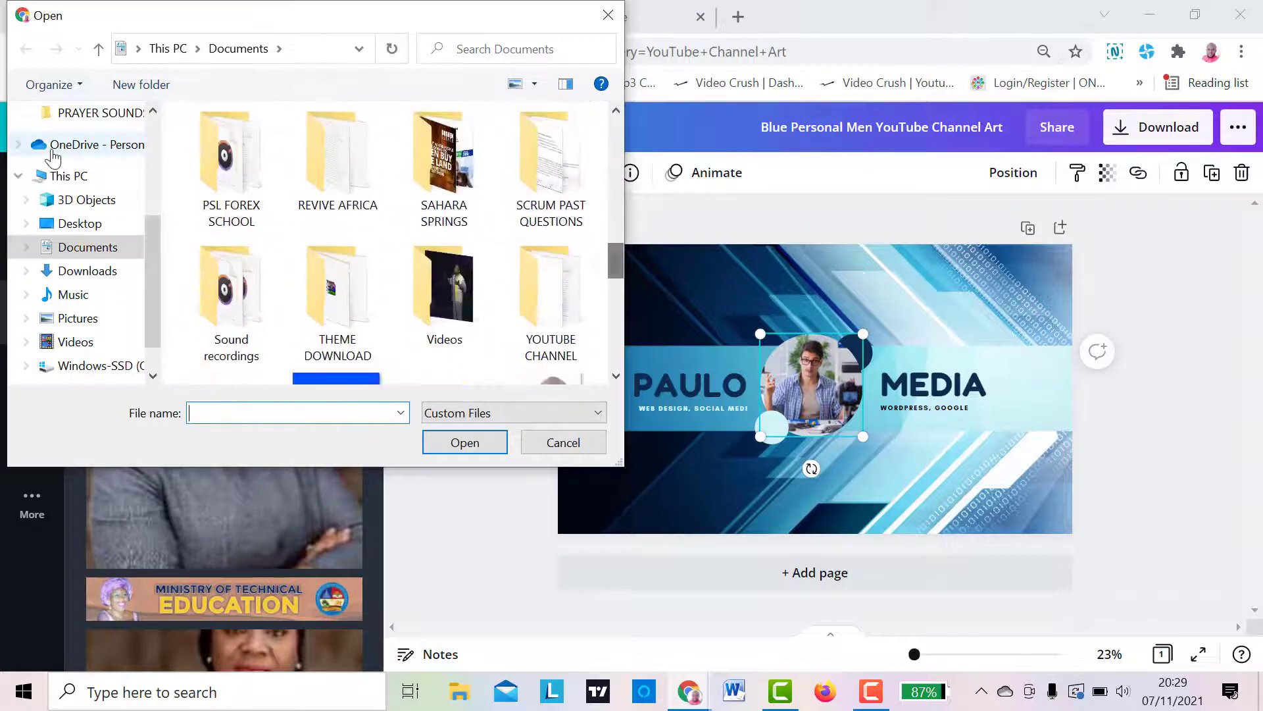
click(80, 224)
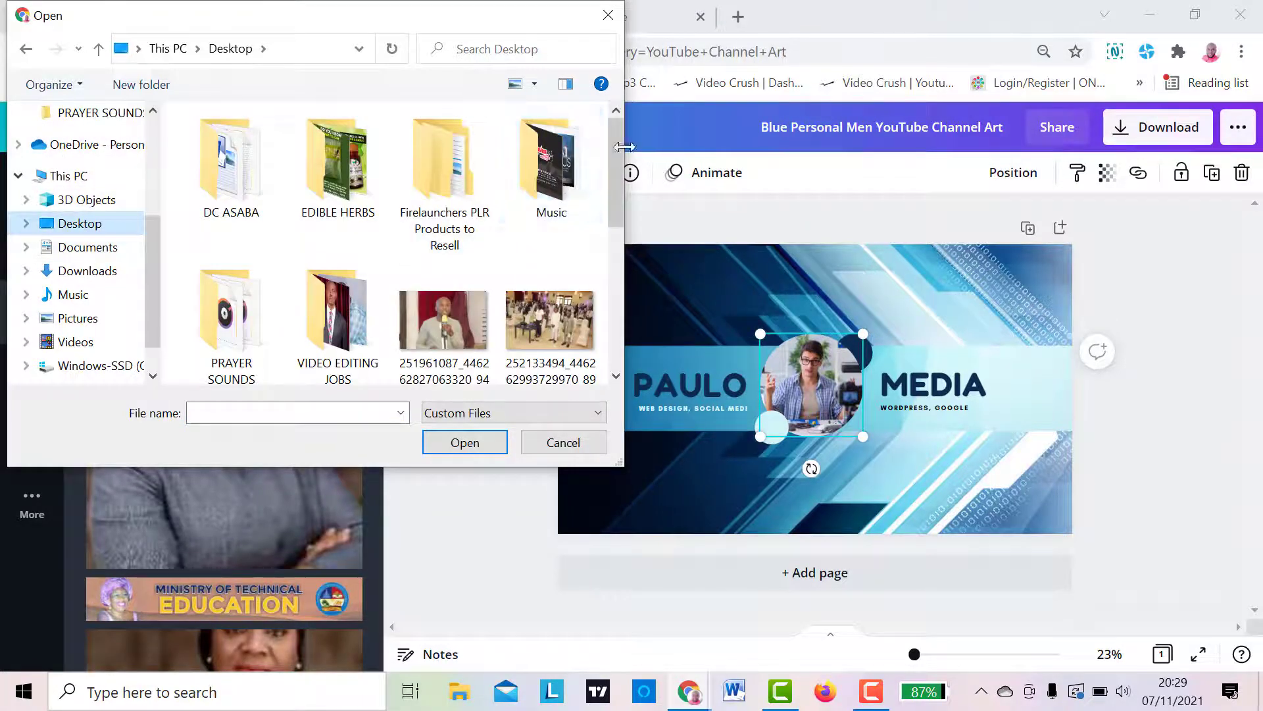
mouse_move(617, 168)
mouse_down()
mouse_move(629, 339)
mouse_move(610, 168)
mouse_up()
click(85, 247)
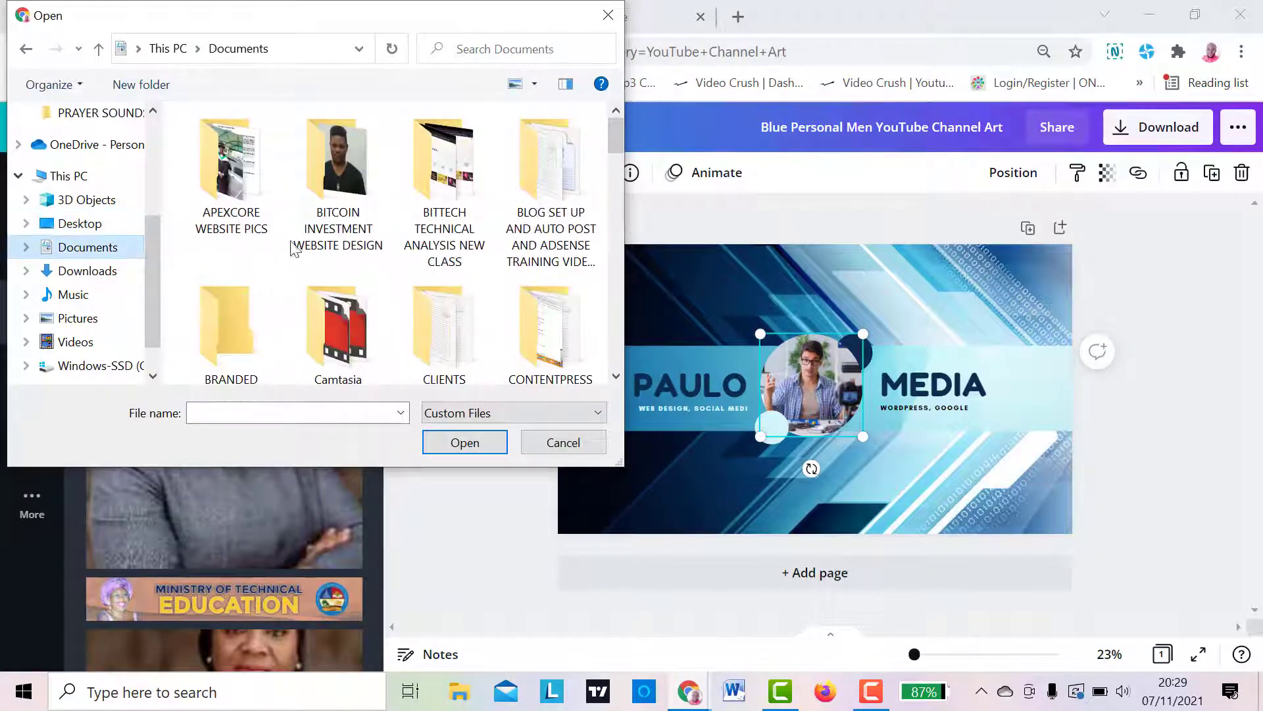
click(472, 413)
click(461, 449)
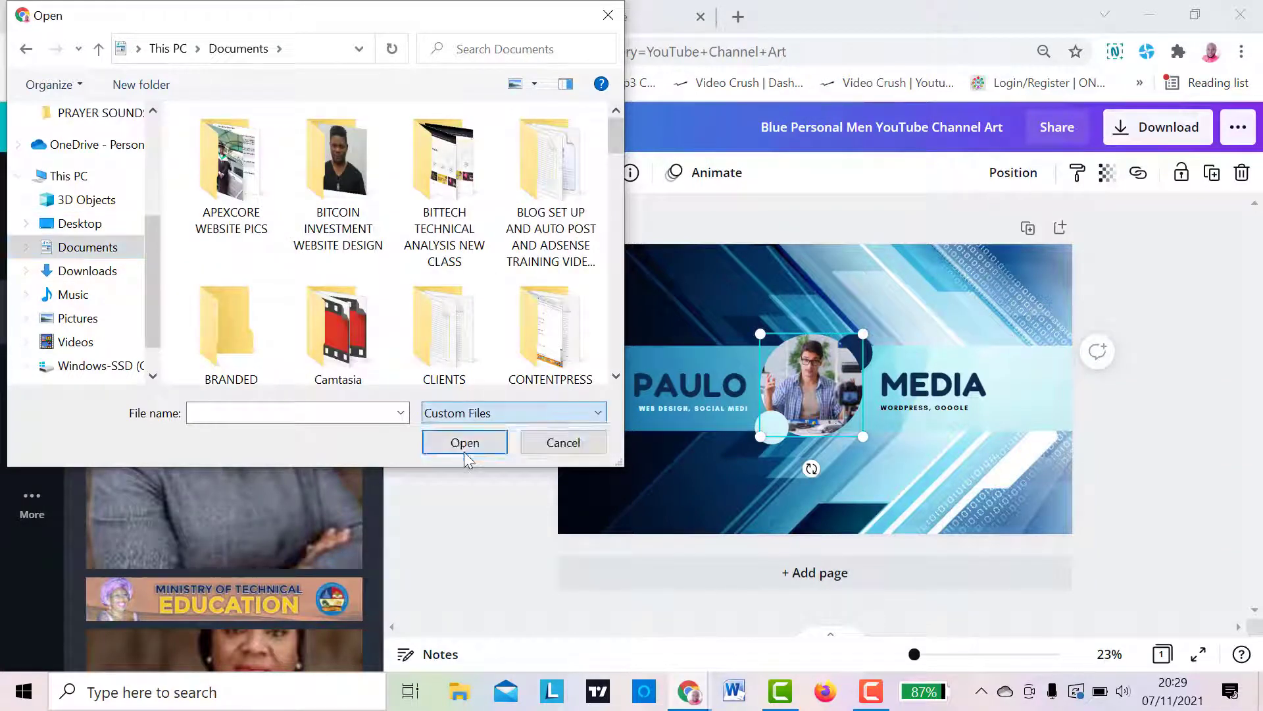
click(116, 226)
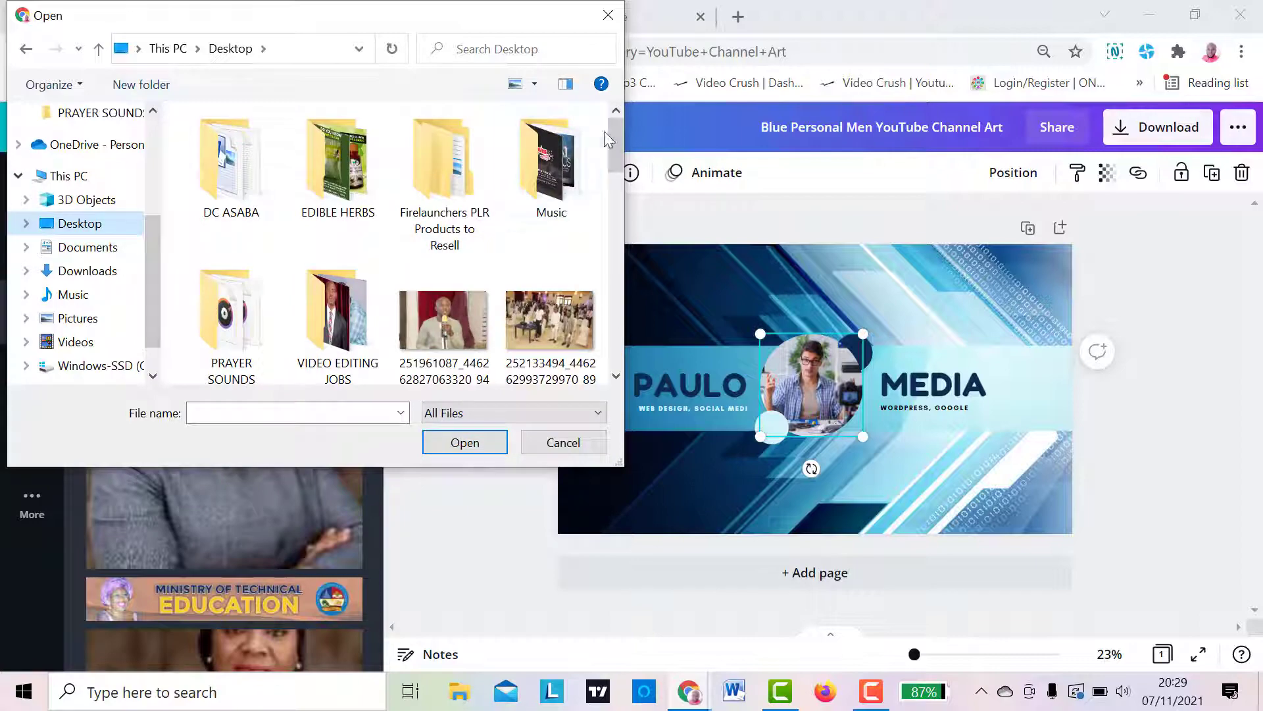
drag(611, 132, 600, 71)
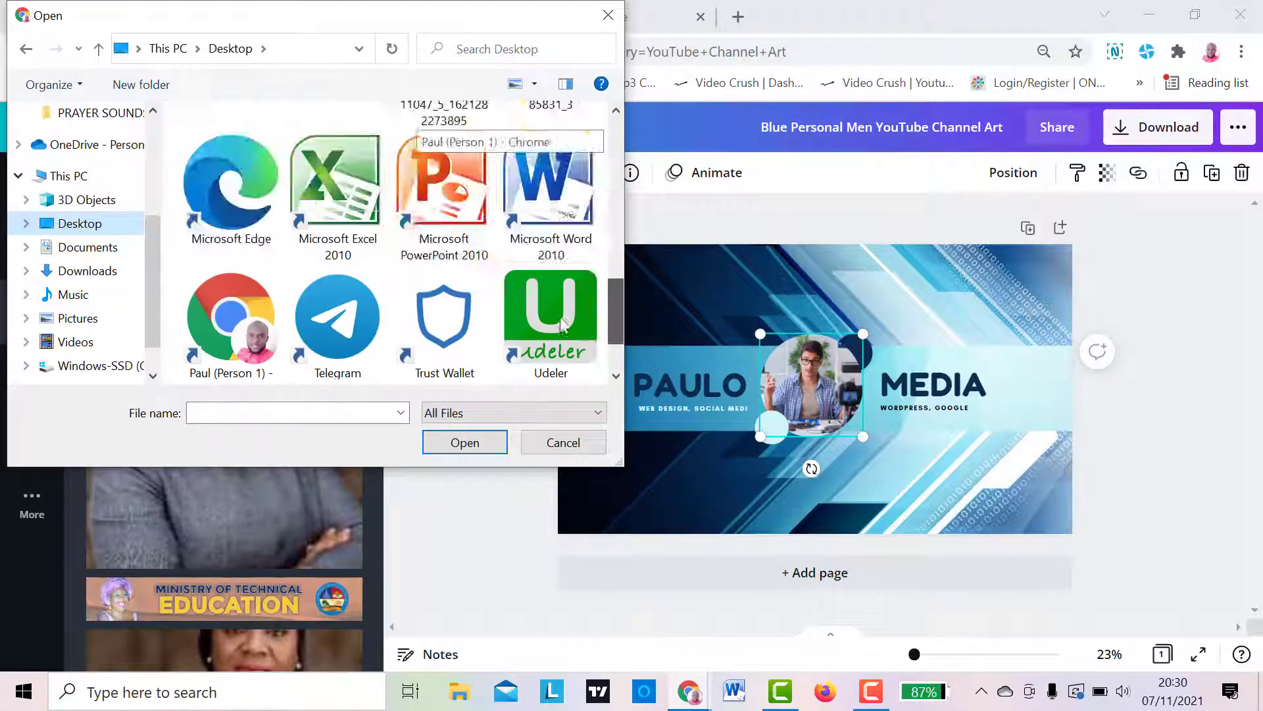
- Upload the image "GreatPaul pics" from the Documents folder
click(79, 249)
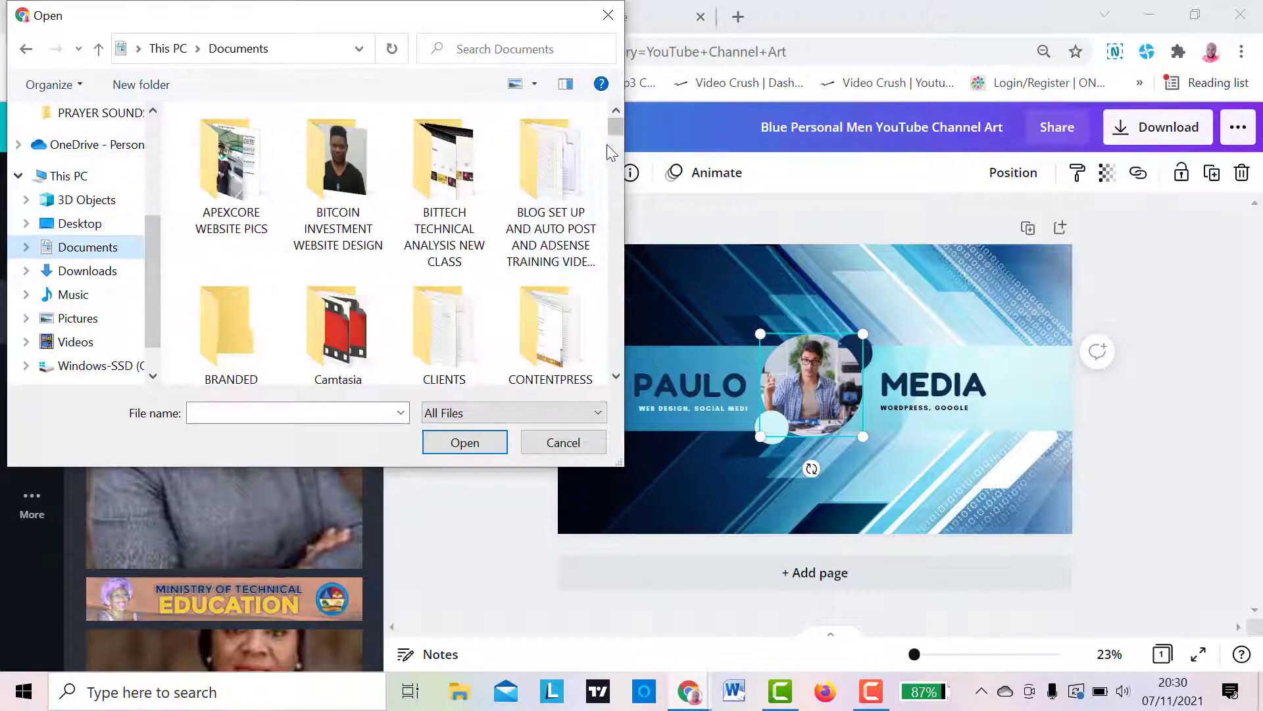
drag(613, 135, 607, 269)
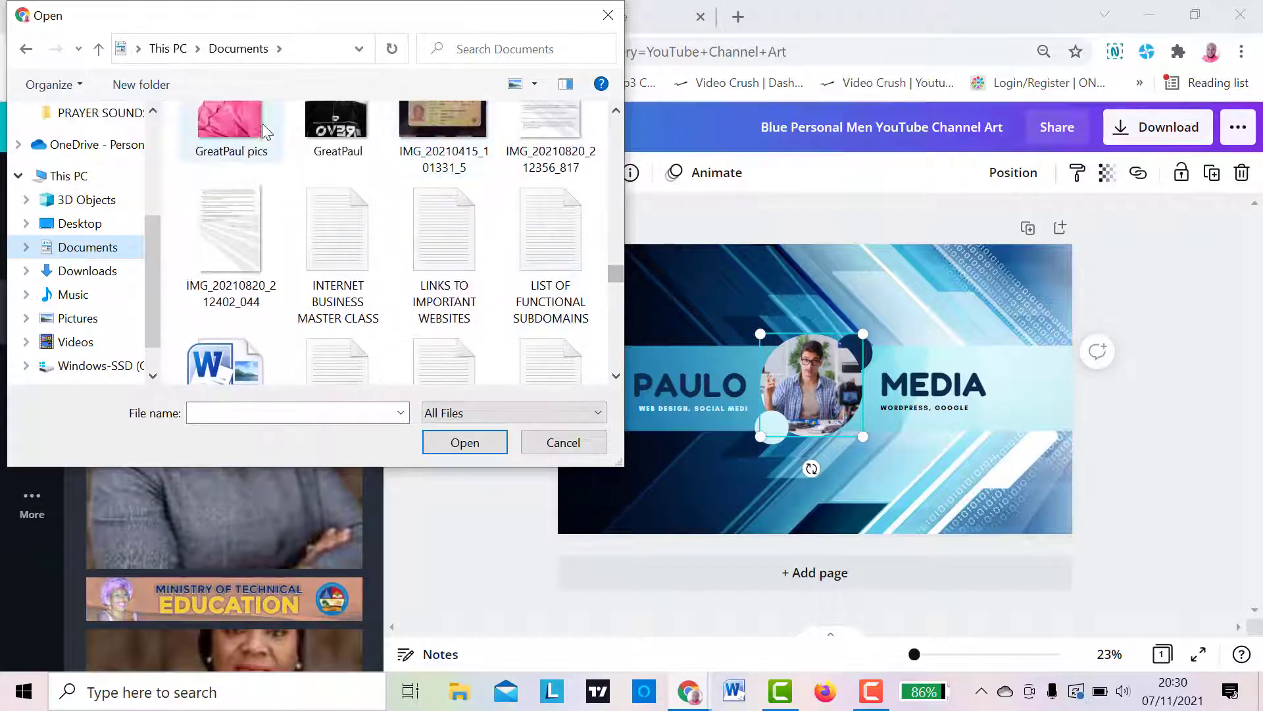
click(259, 125)
click(440, 443)
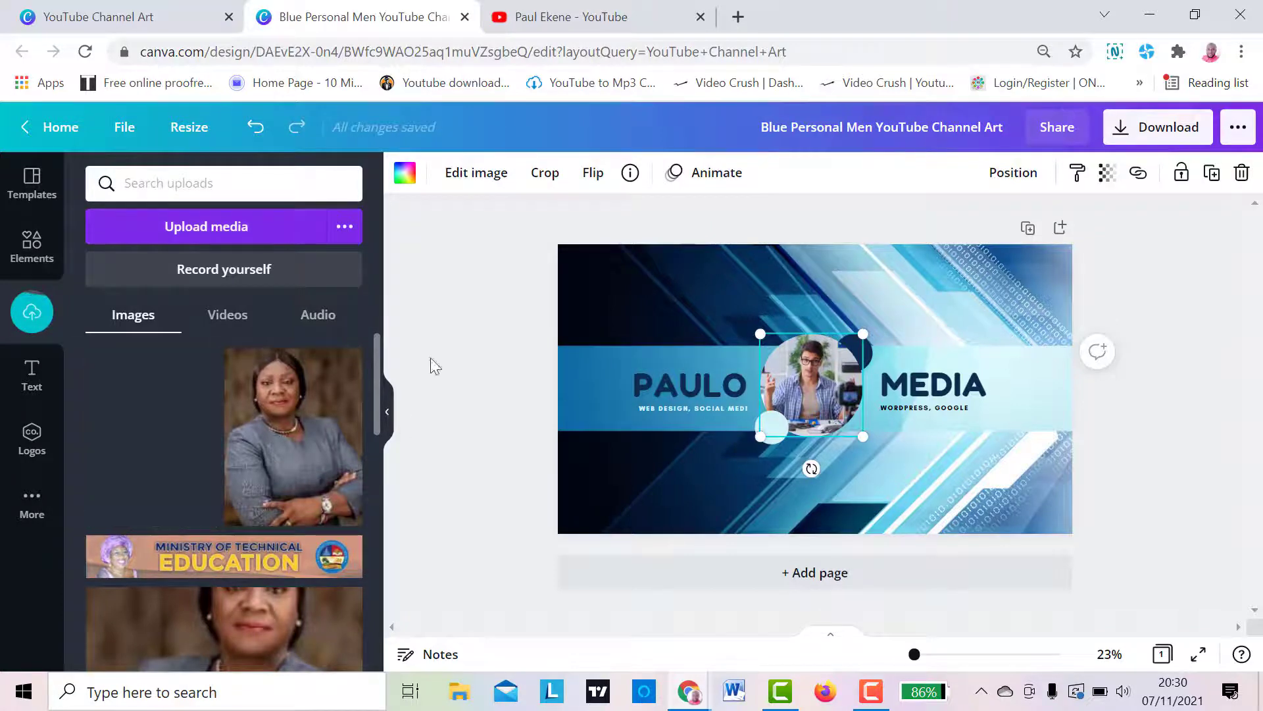
- Add the uploaded pink-shirt portrait to the banner and place it in the central circular frame, replacing the template photo
click(490, 427)
click(180, 447)
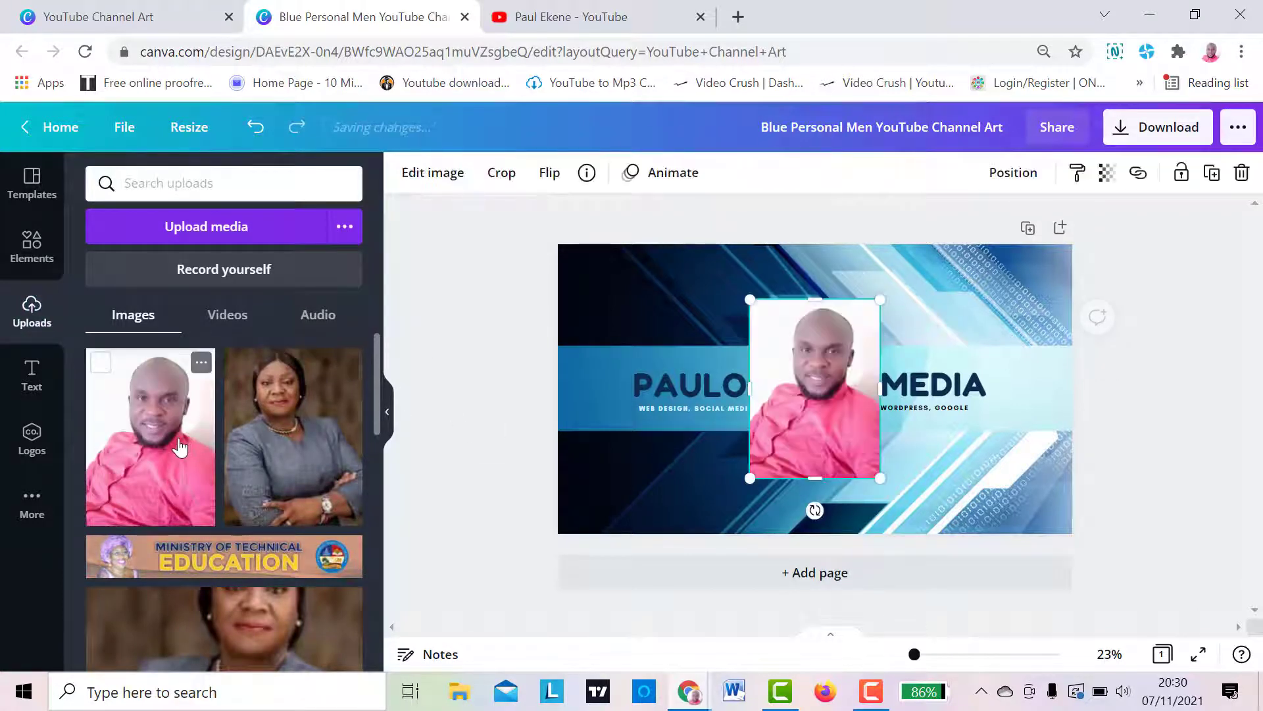
drag(776, 389, 802, 383)
click(803, 383)
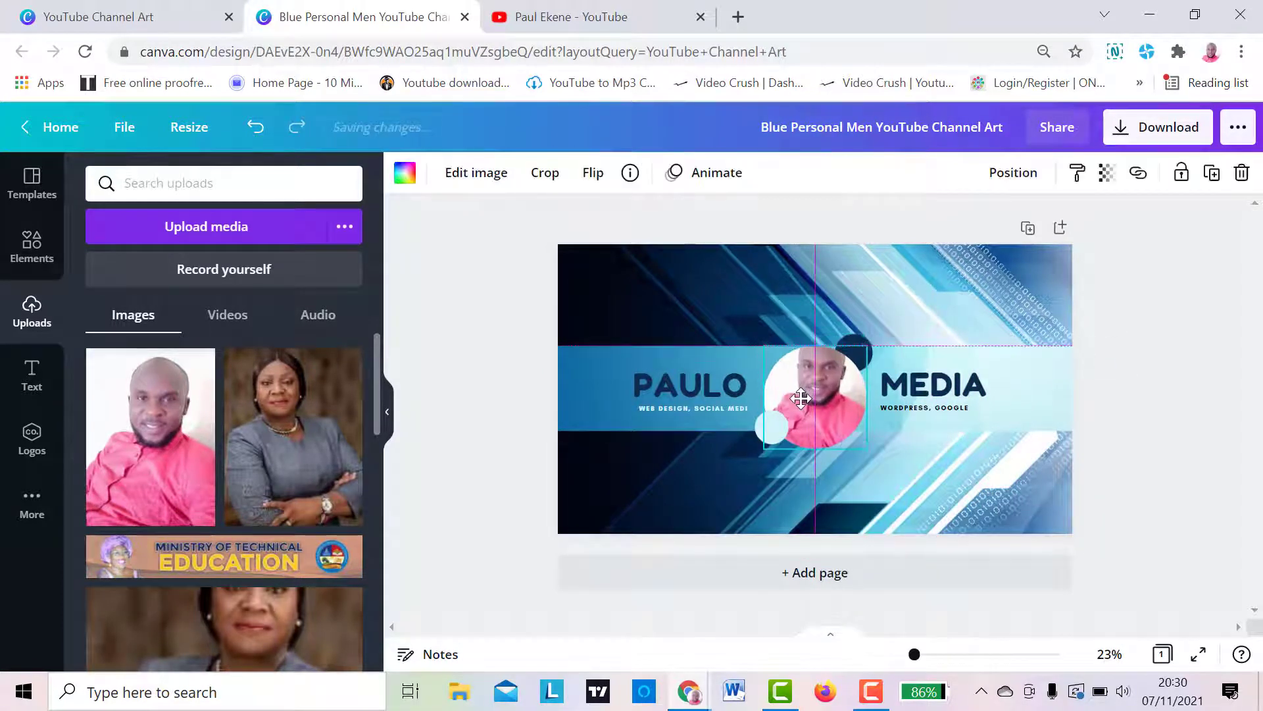
- Shift the portrait down inside its circular frame so the whole head fits in the crop
double_click(800, 400)
drag(800, 400, 798, 427)
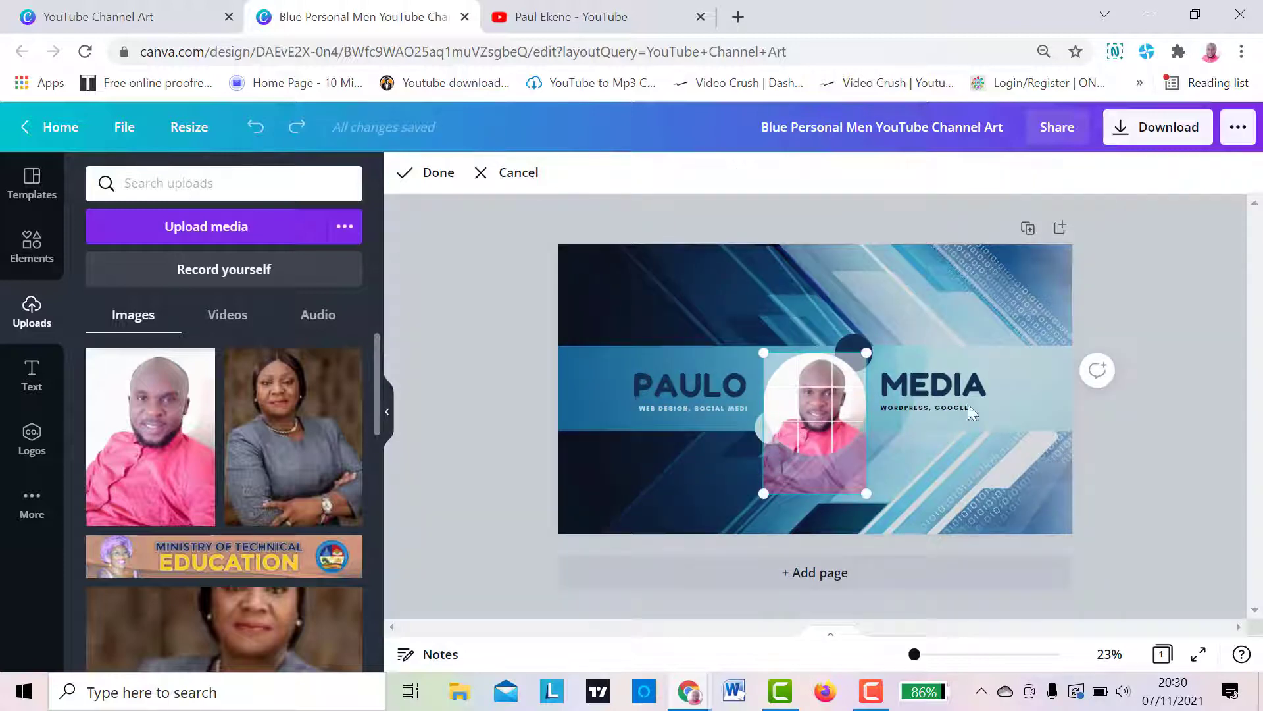
click(1138, 397)
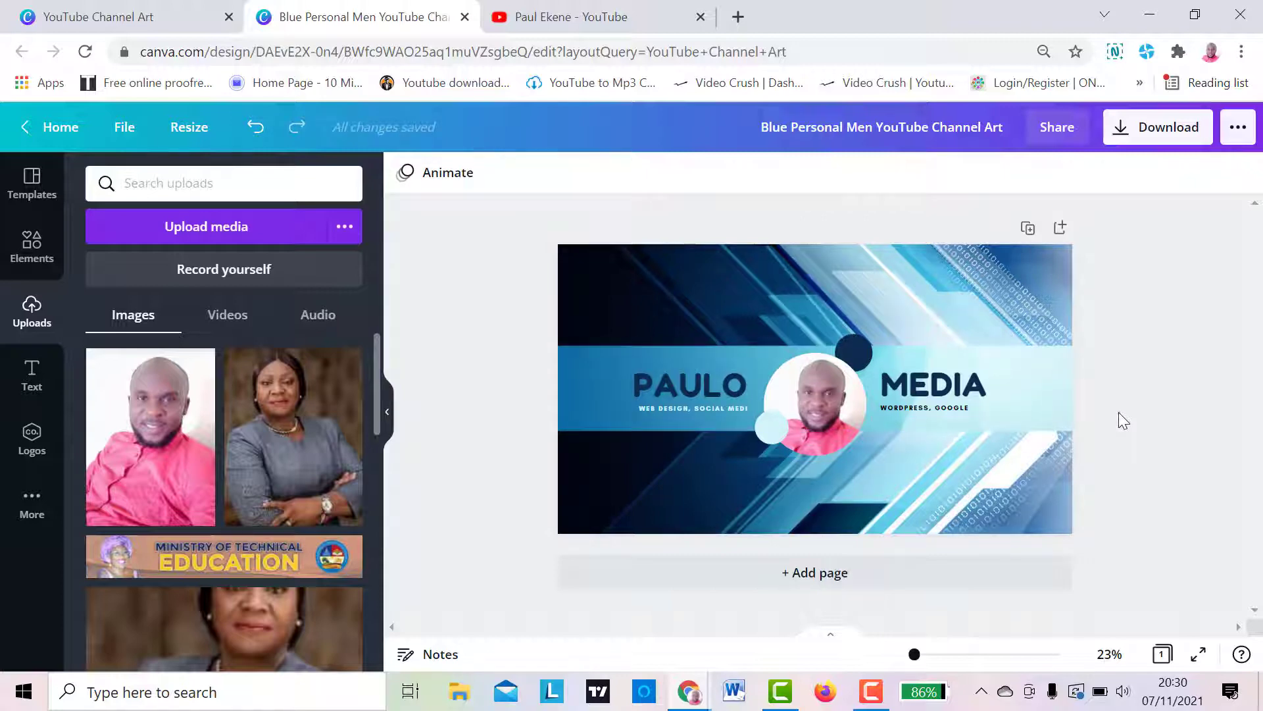
- Replace the tagline under MEDIA with "HOW TO MAKE MONEY ONLINE"
click(906, 409)
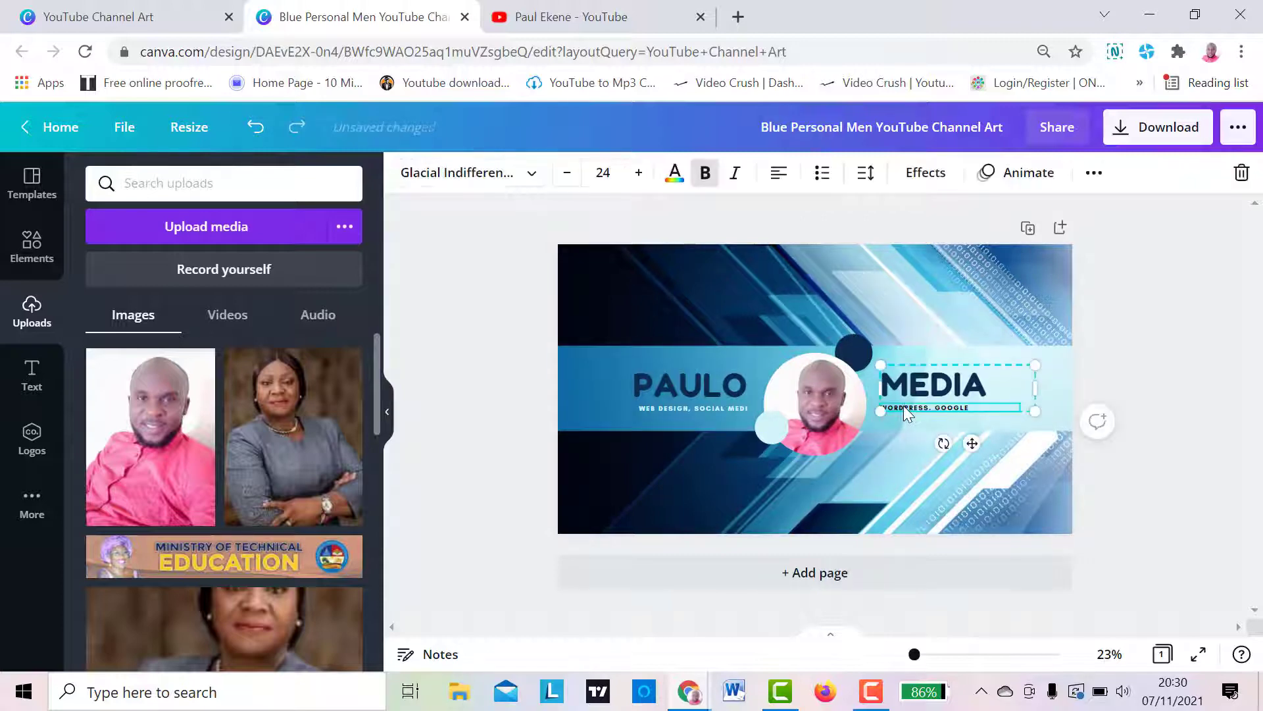
double_click(904, 408)
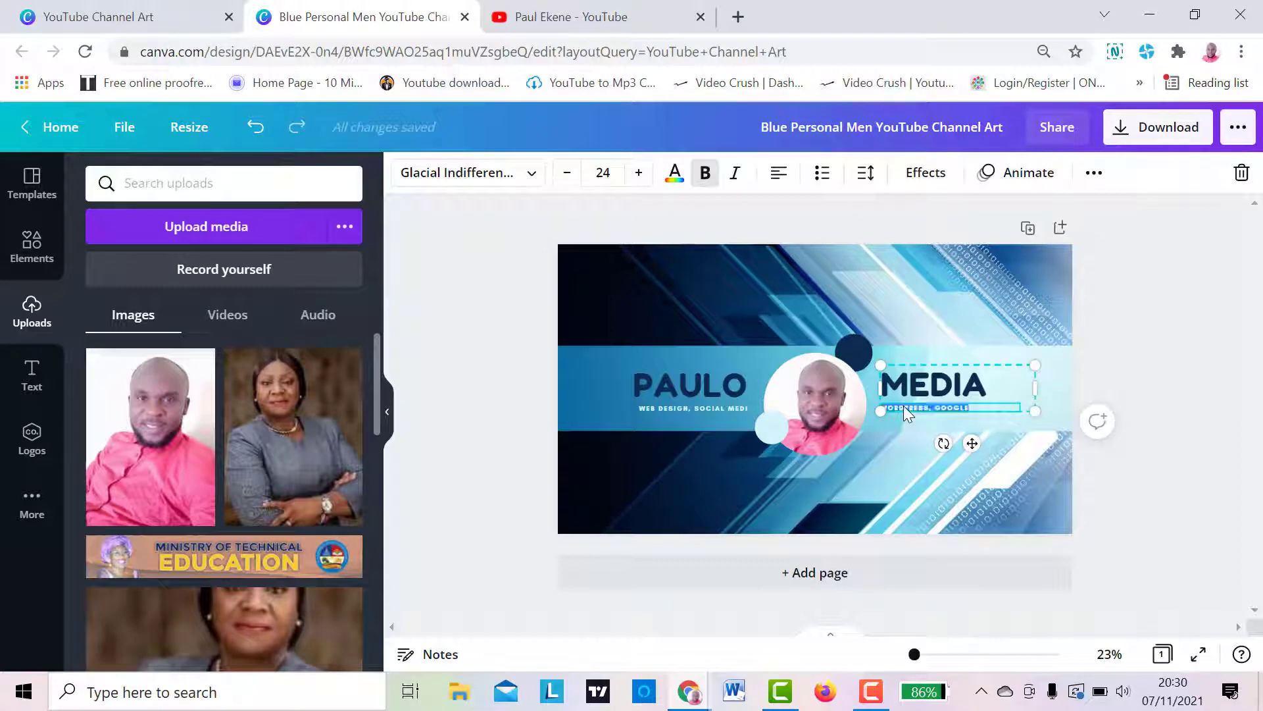
text(HOW TO MAK)
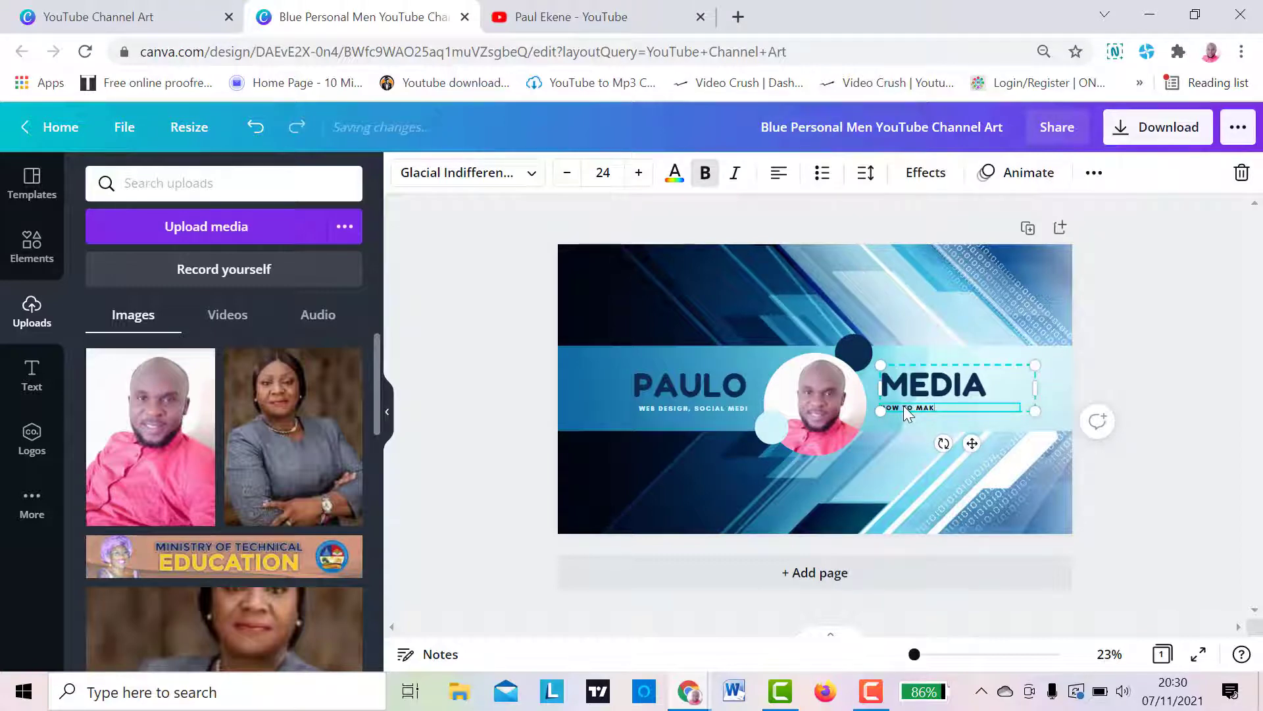
text(E MONEY ONLINE)
click(1126, 347)
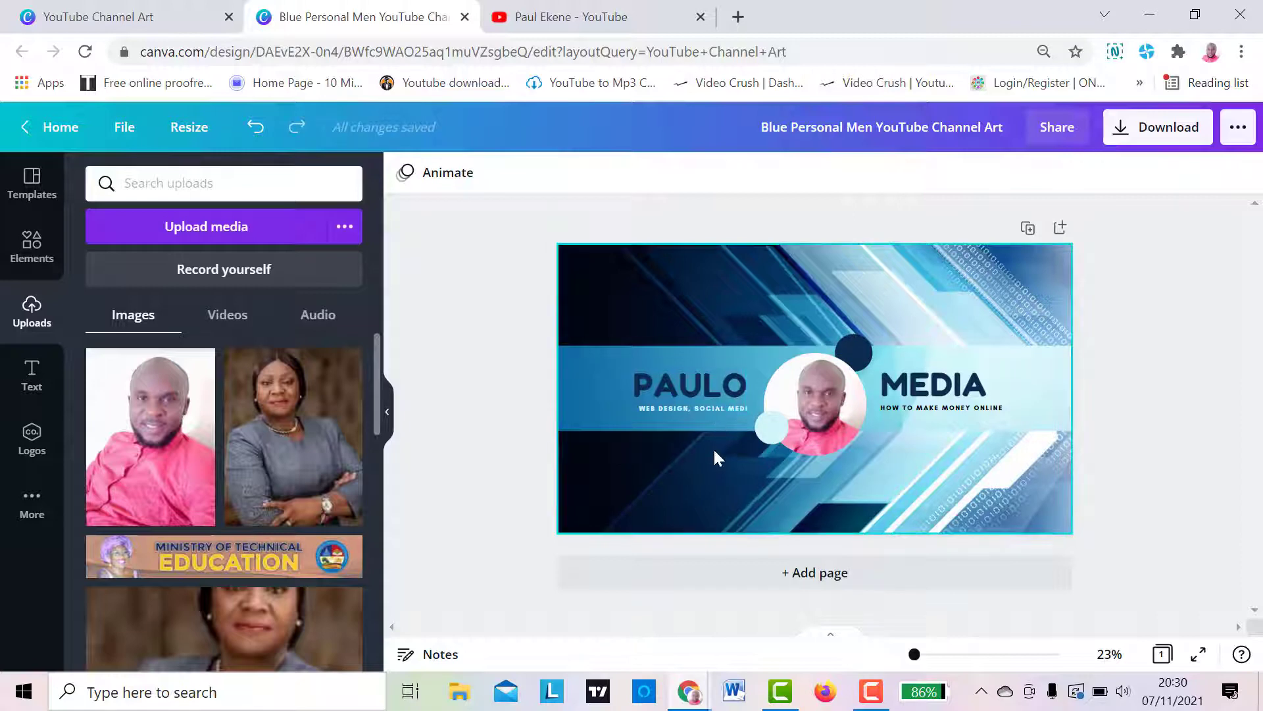
- Widen the PAULO text group slightly towards the portrait
click(736, 408)
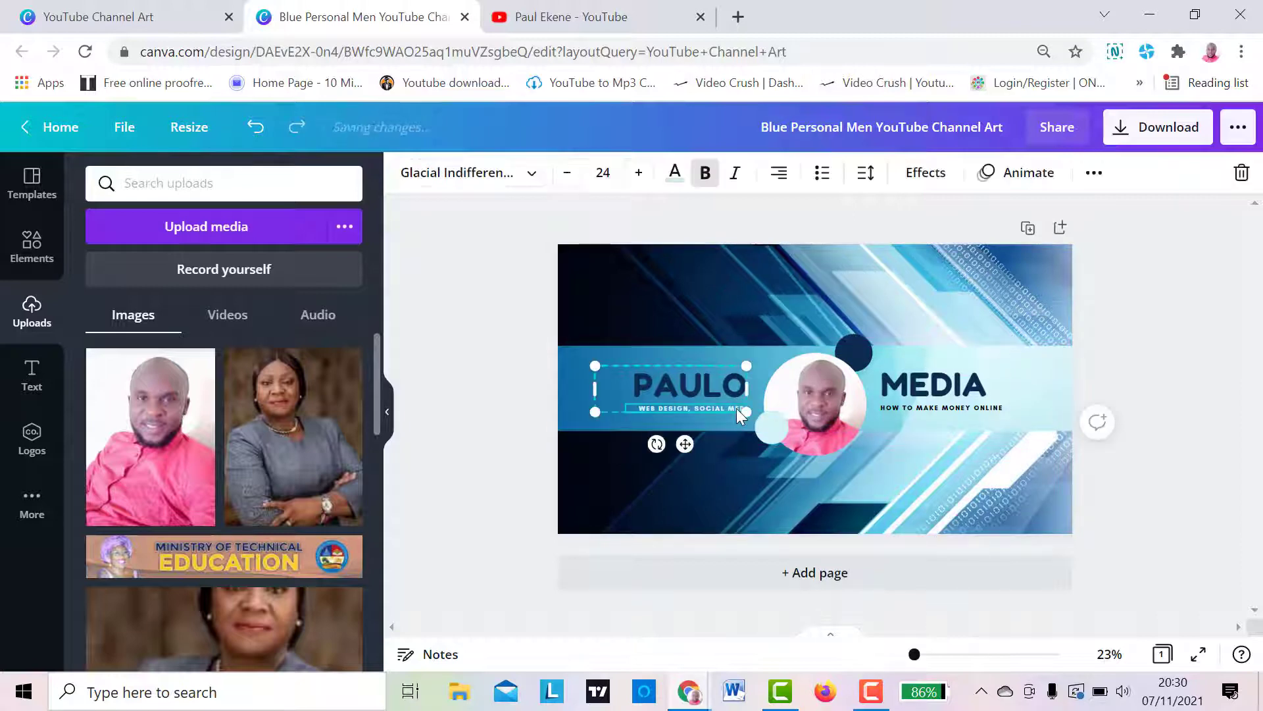
drag(747, 391, 755, 391)
click(681, 412)
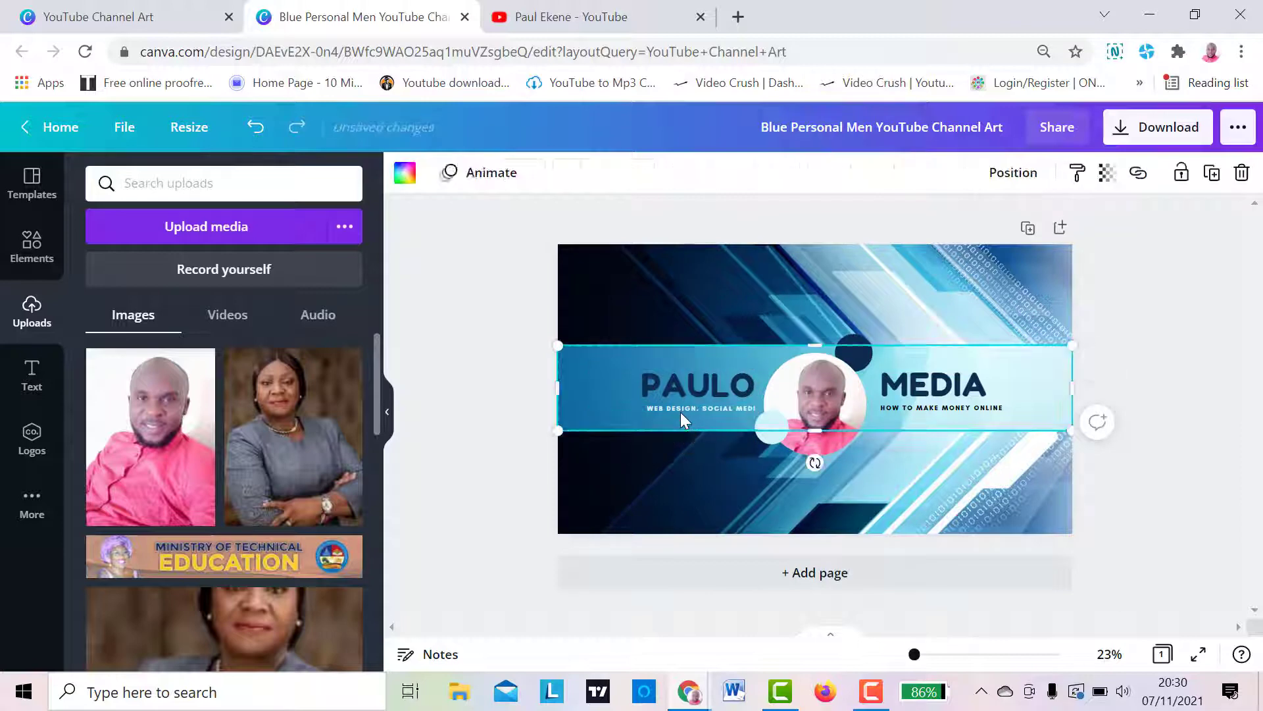
click(685, 412)
click(709, 412)
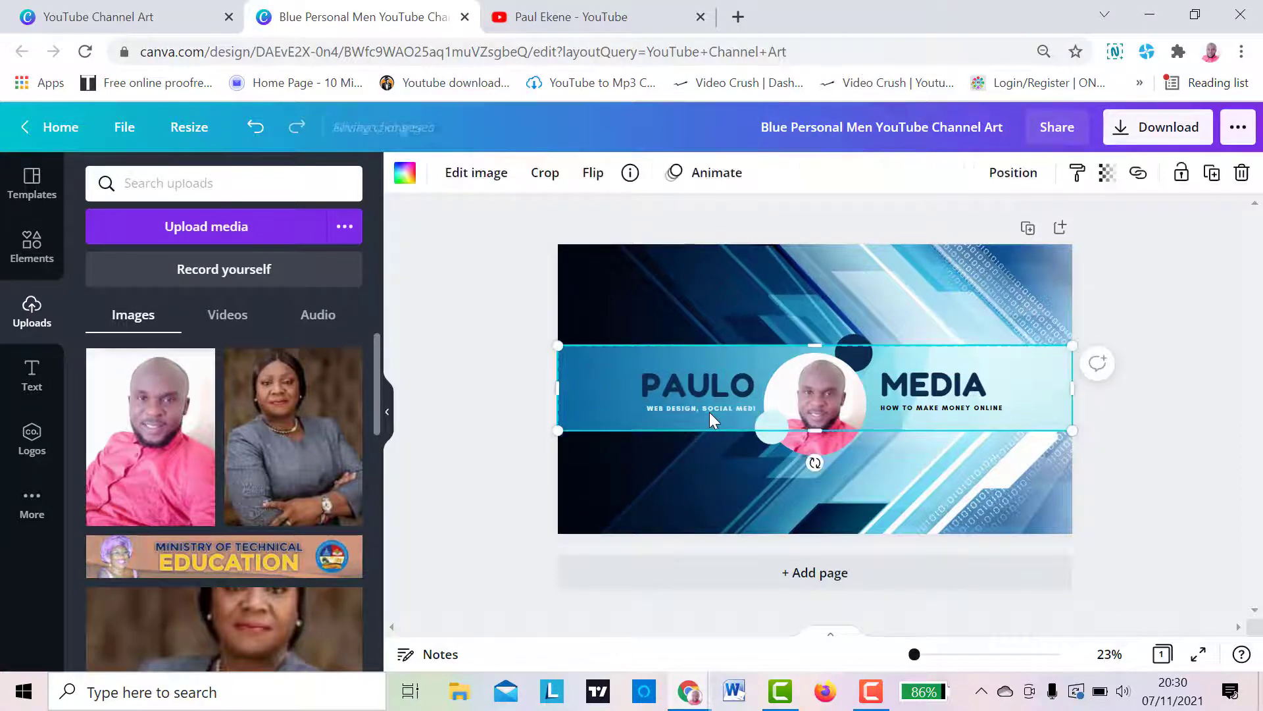
- Correct the ending of the tagline under PAULO so it reads "WEB DESIGN, SOCIAL MEDIA"
click(717, 409)
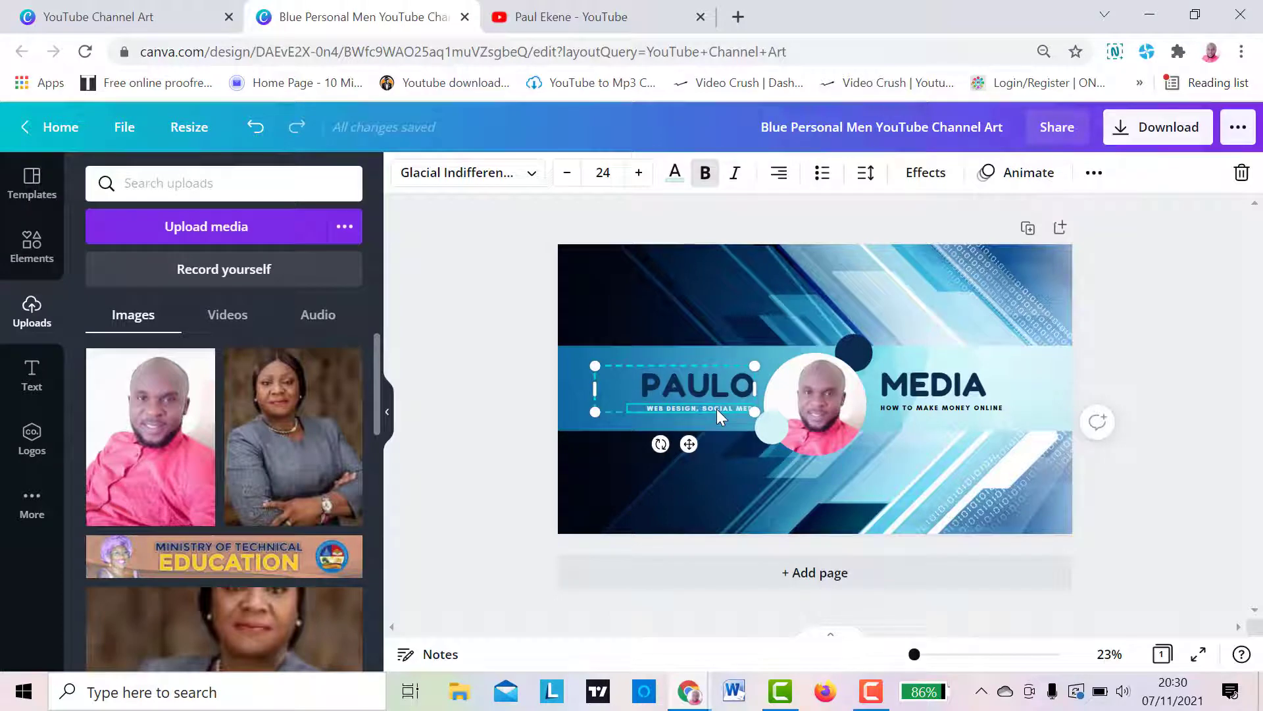
key(BackSpace)
key(BackSpace)
key(BackSpace)
text(M)
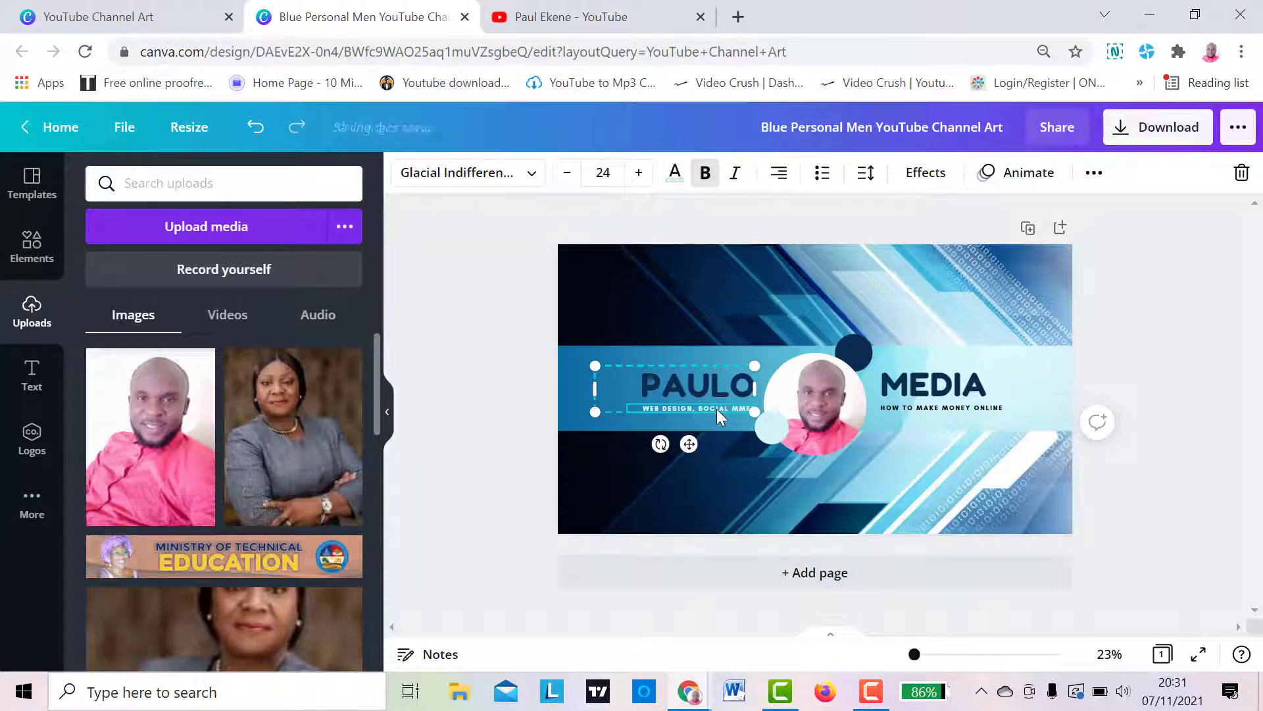
key(BackSpace)
text(M)
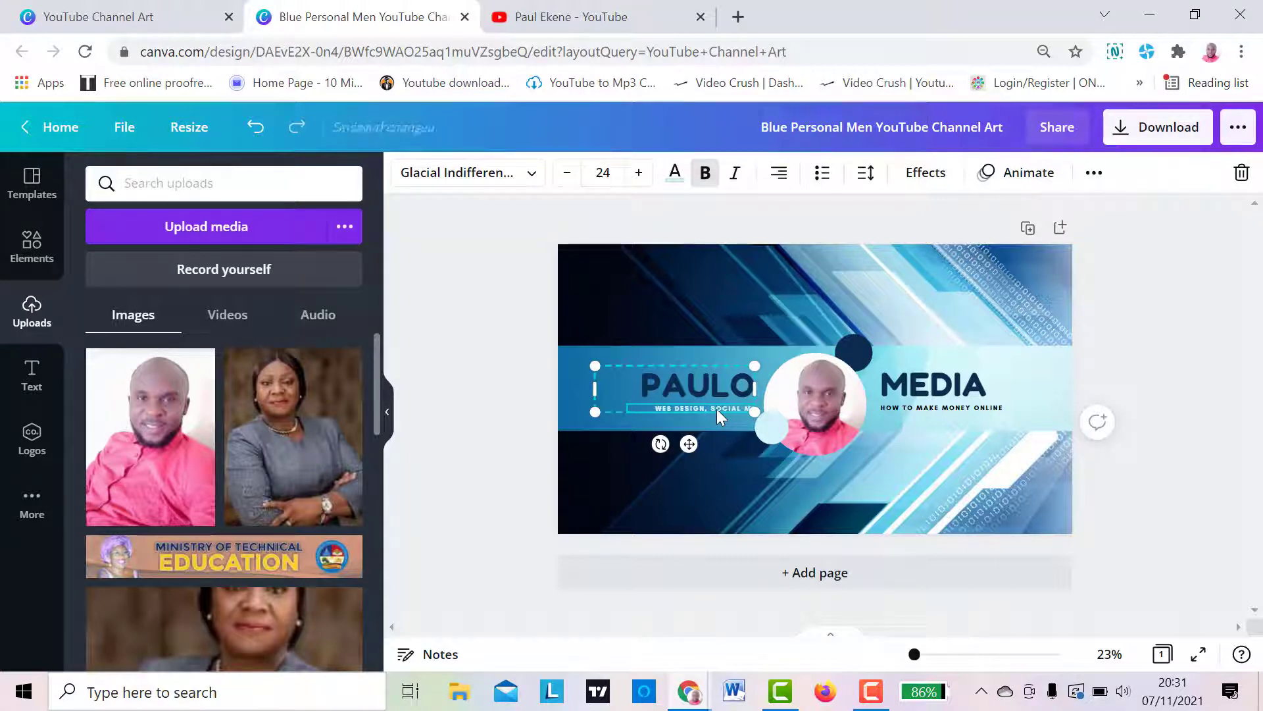
text(EDIA)
click(1147, 527)
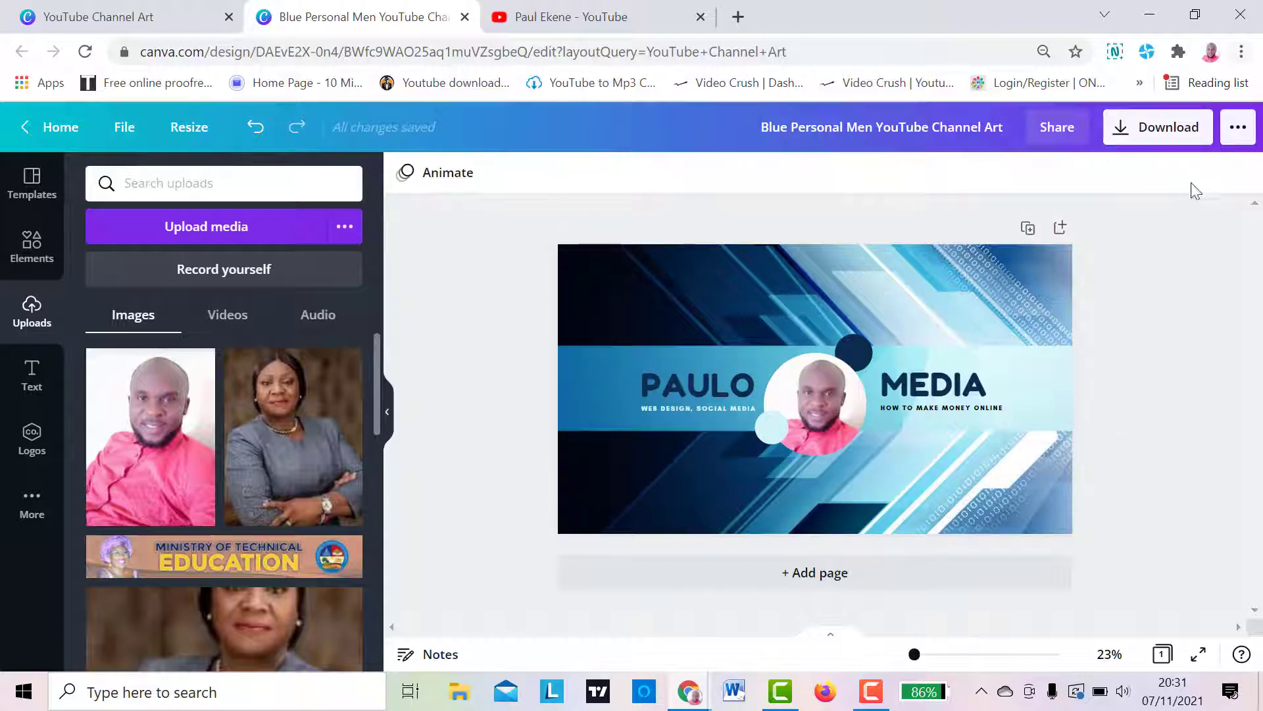
- Try to download the finished banner as a PNG at size 1 and dismiss the sharing offer
click(1155, 132)
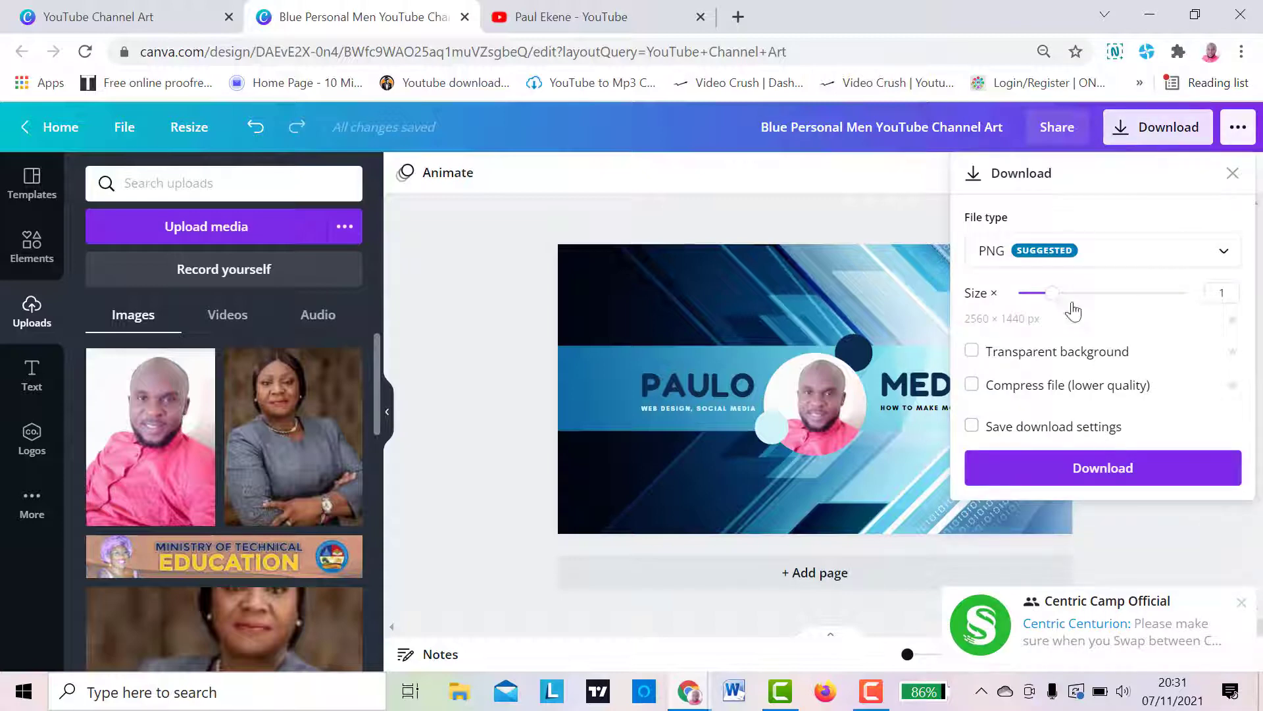
click(1079, 468)
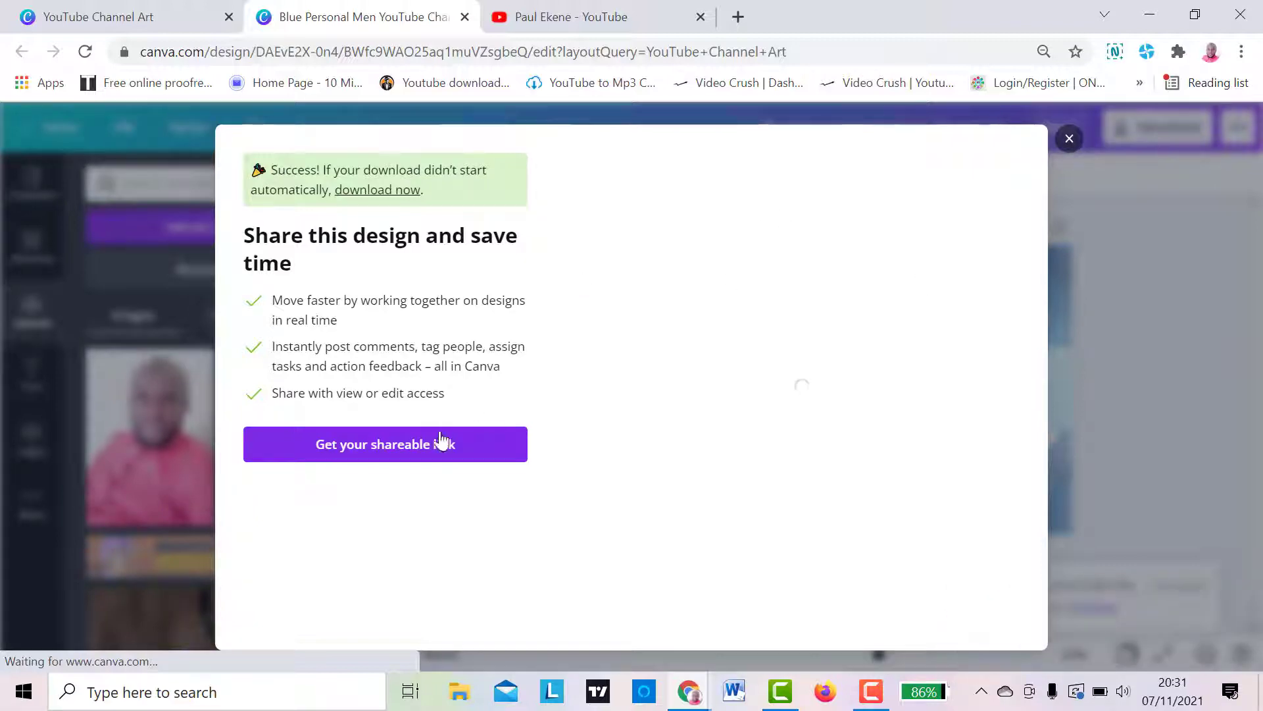
click(1068, 138)
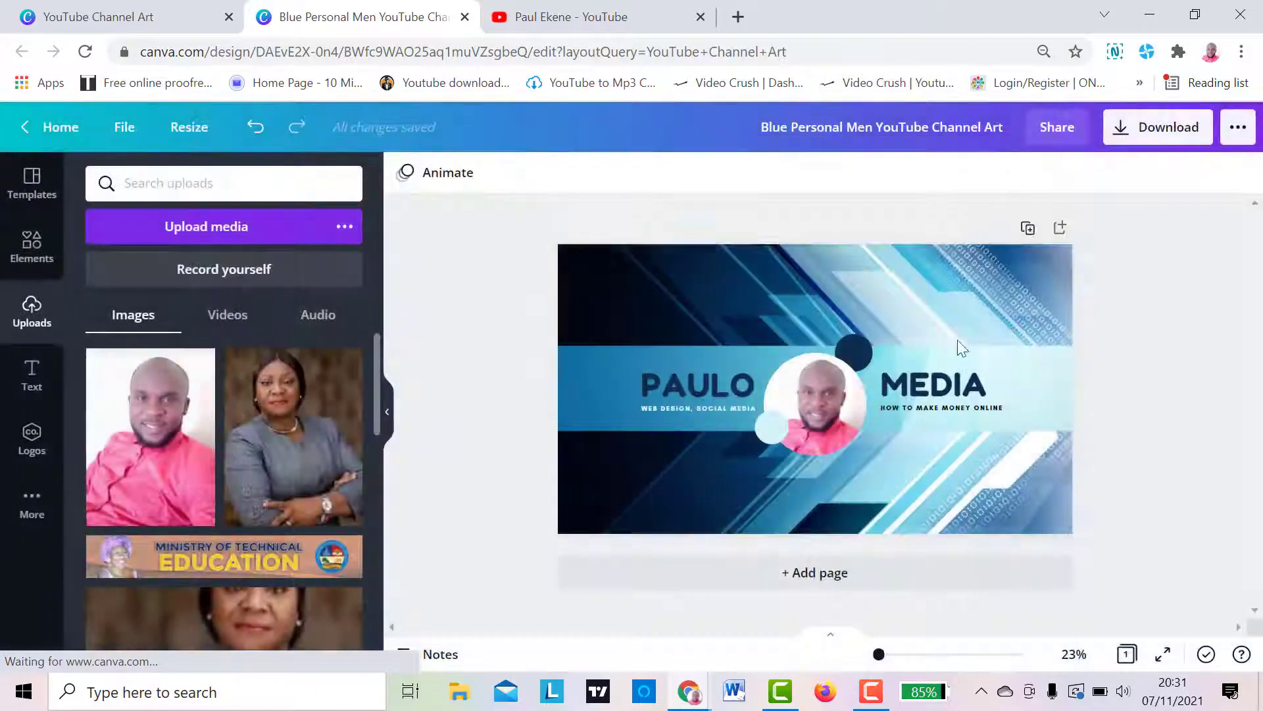
- Check the Downloads folder in File Explorer for the exported banner, and return to the design in Canva
click(1150, 14)
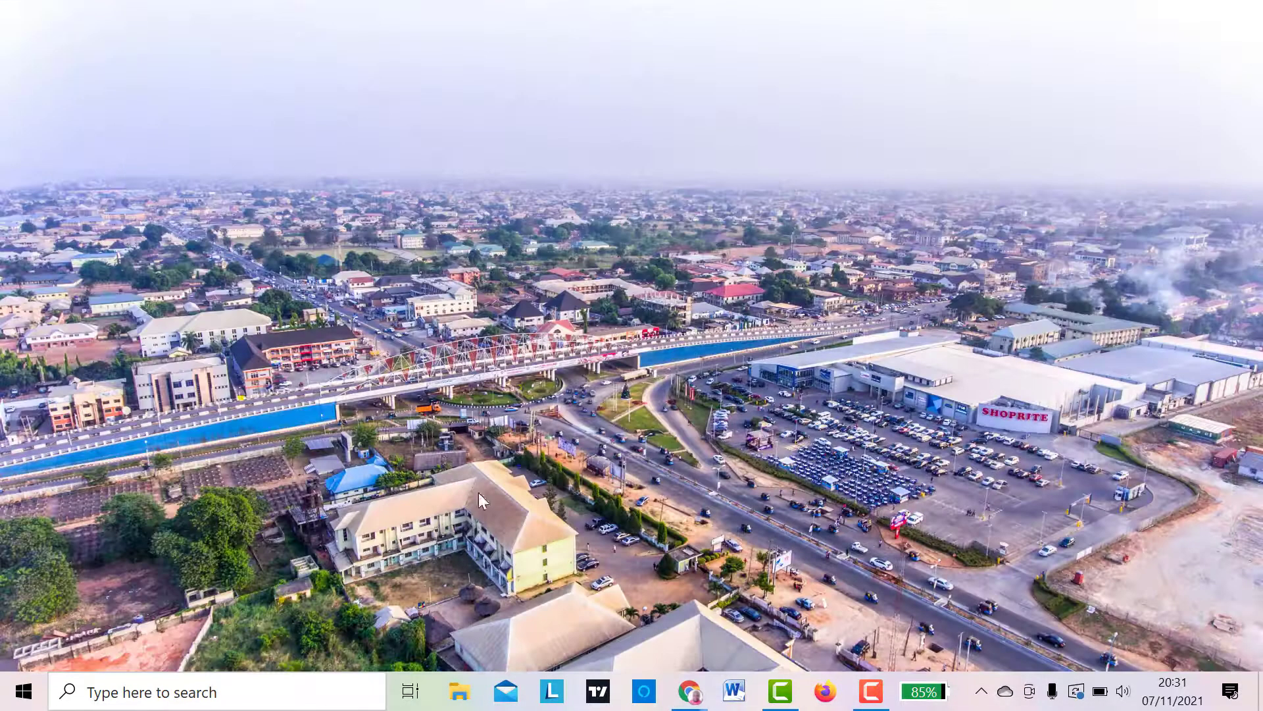
click(460, 693)
click(74, 262)
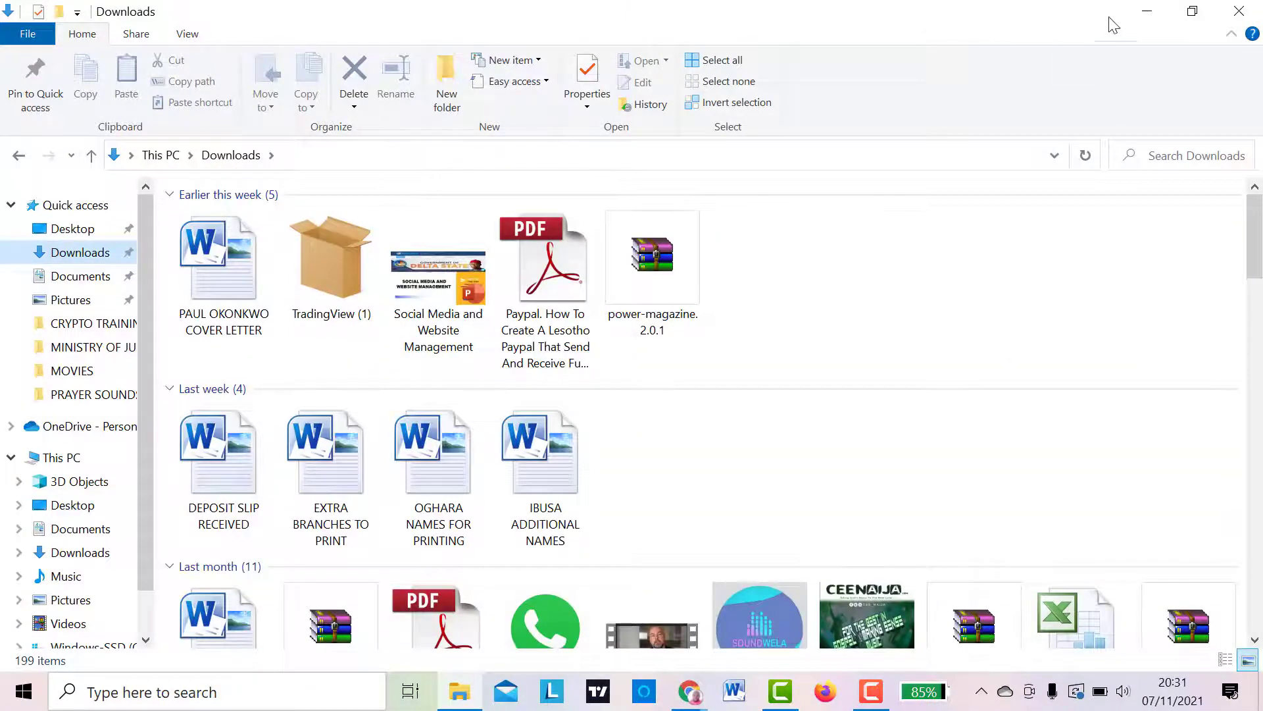
click(1147, 11)
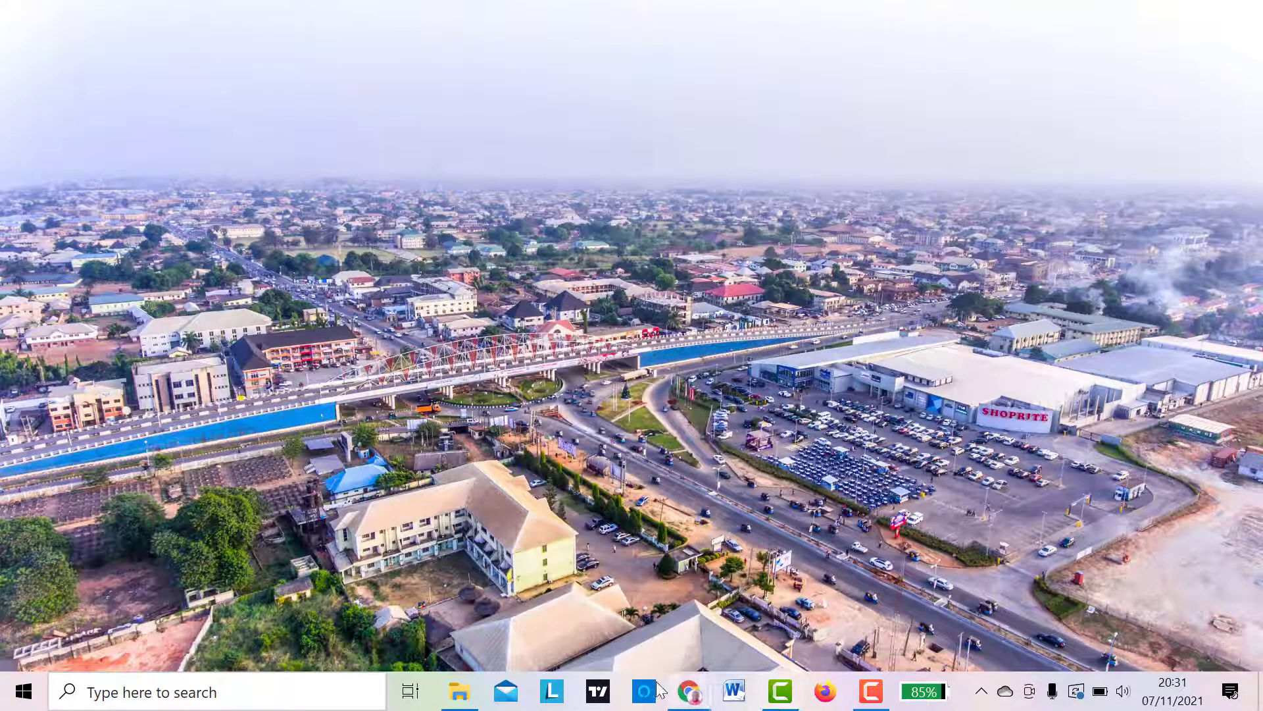
mouse_move(690, 690)
click(759, 622)
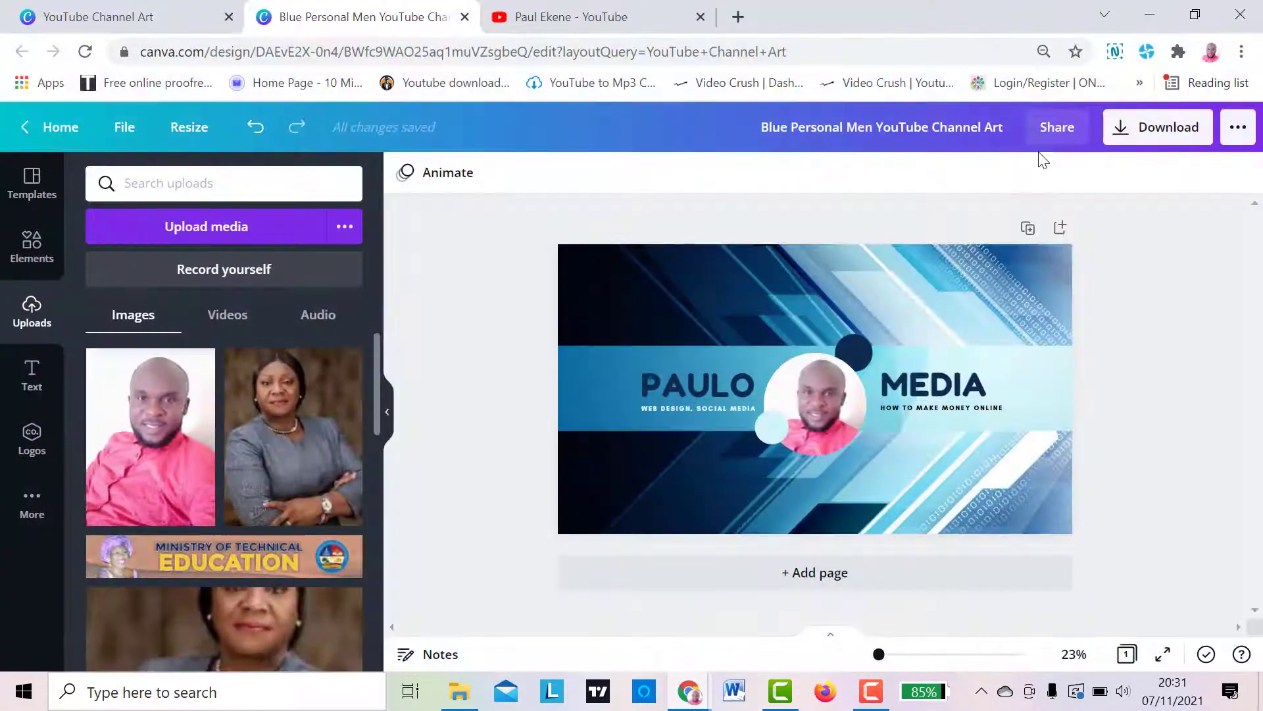
- Export the design again with PNG as the file type, leaving transparency and compression off
click(1156, 127)
click(1079, 252)
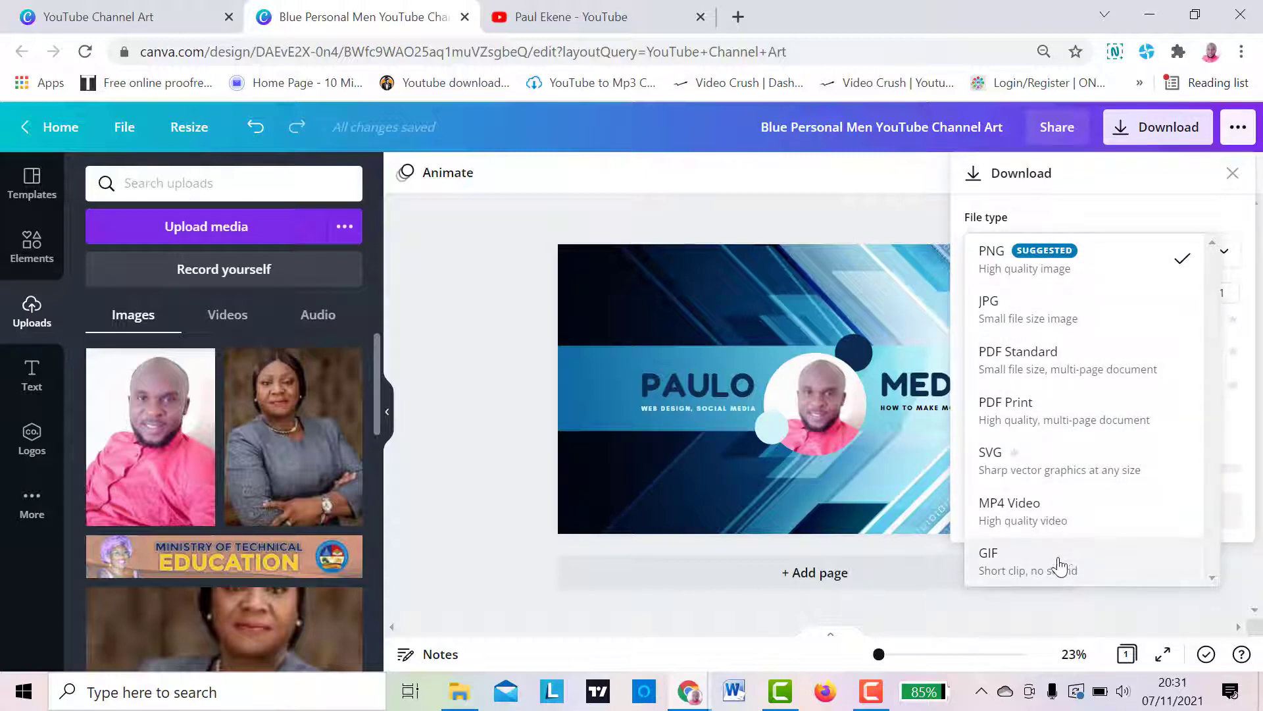
click(1051, 262)
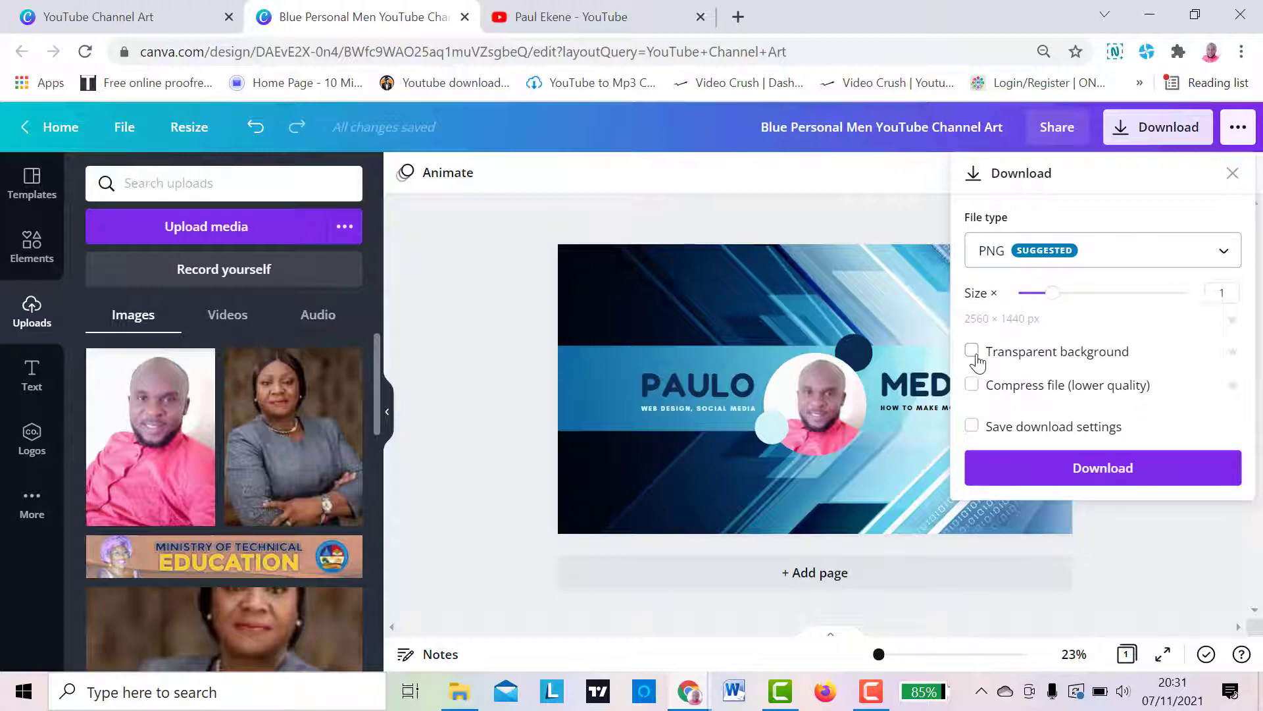
click(1078, 478)
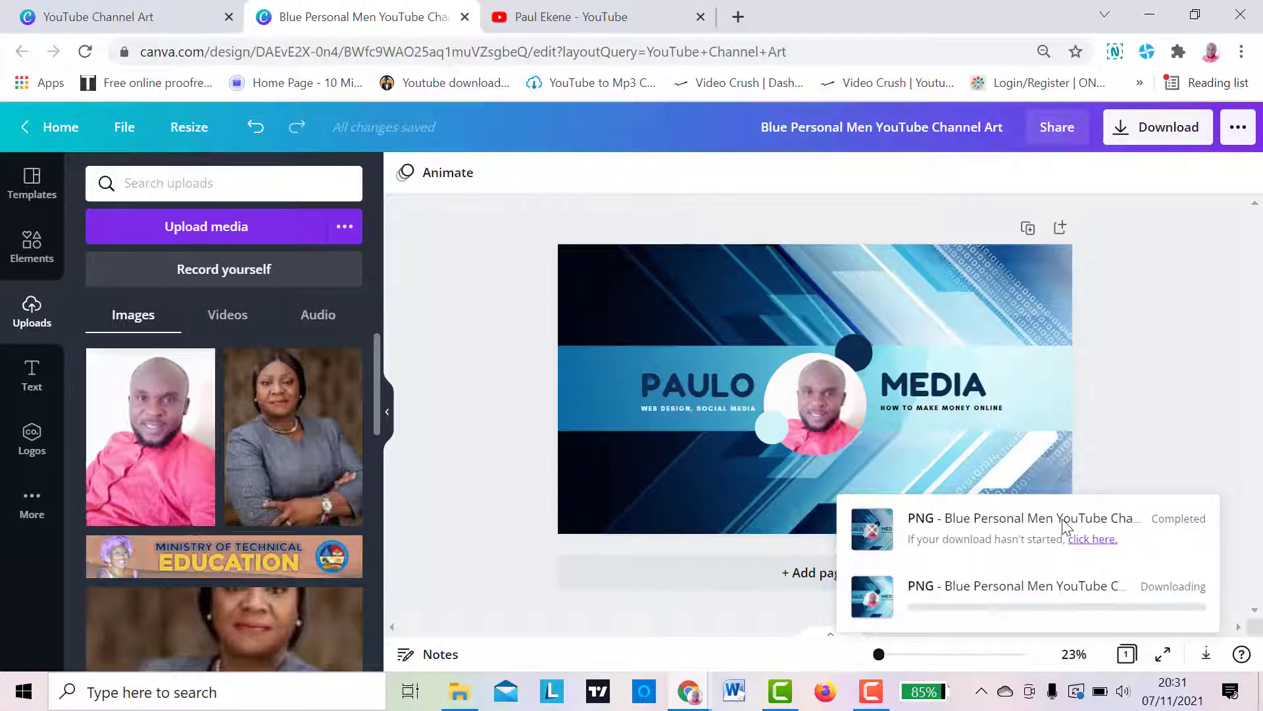
- Start the PNG download manually through the fallback download link, and close the download dialog and the extra browser tabs
click(1093, 541)
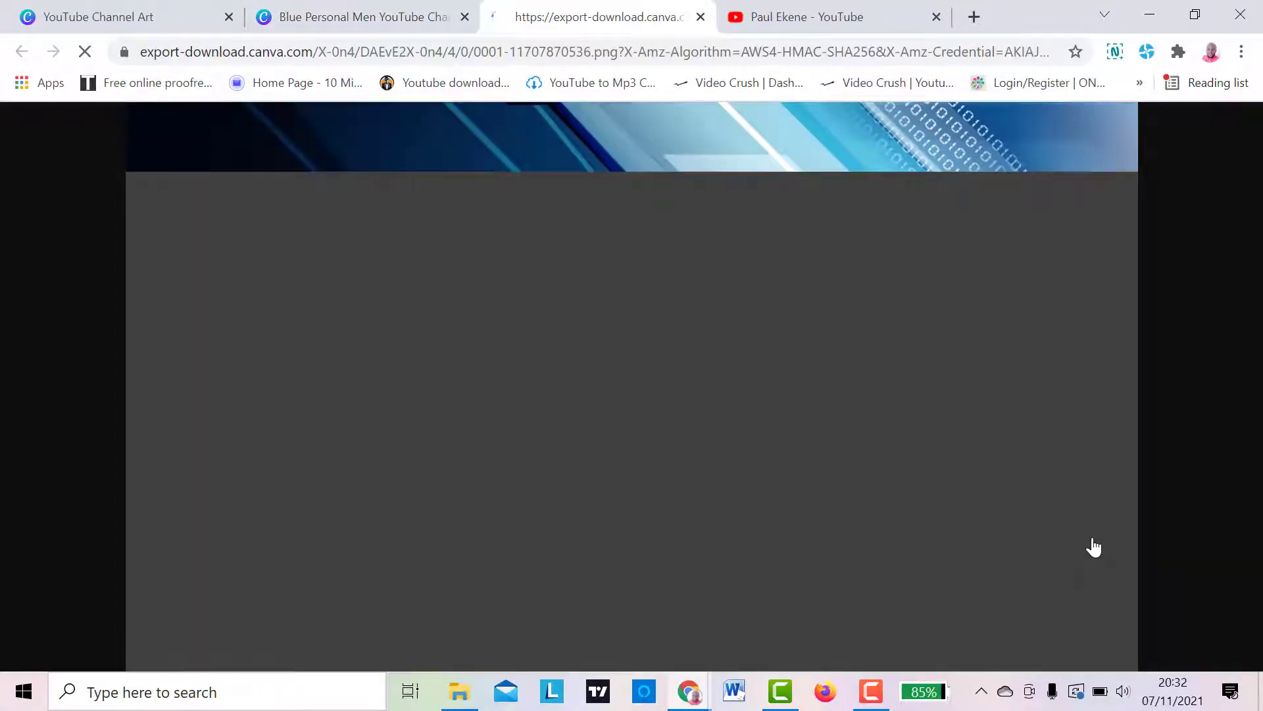
click(700, 17)
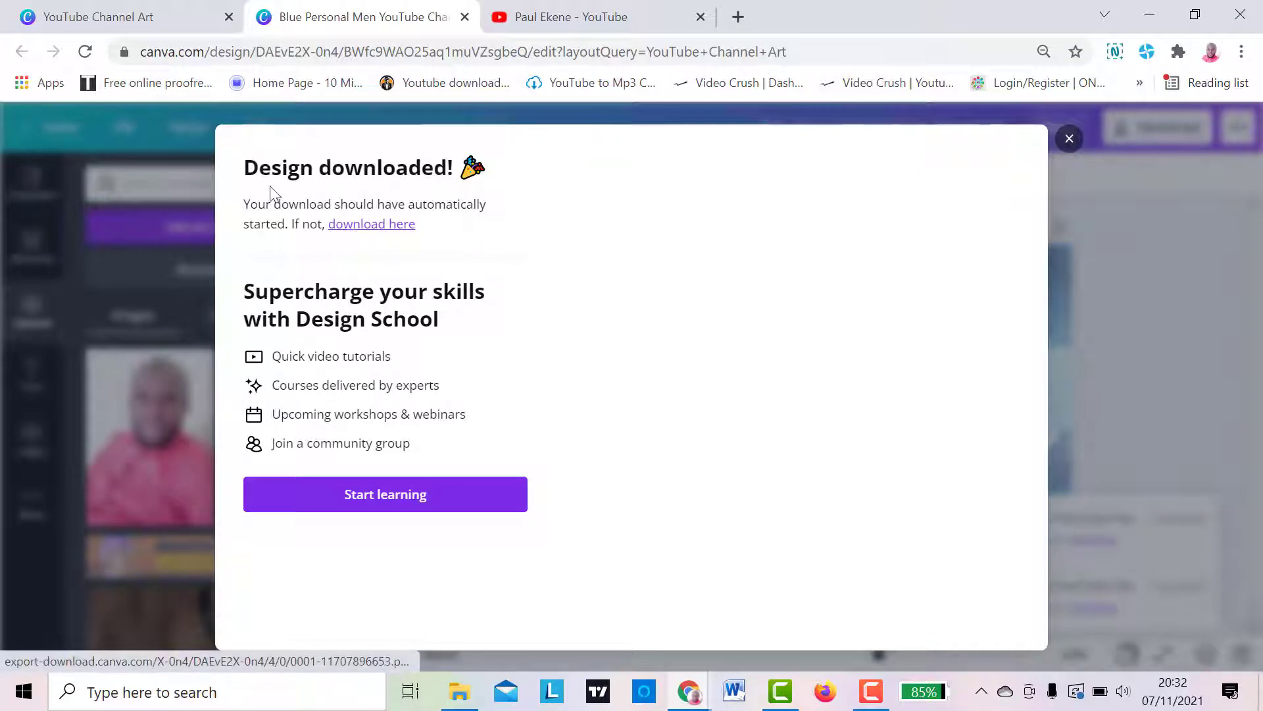
click(374, 224)
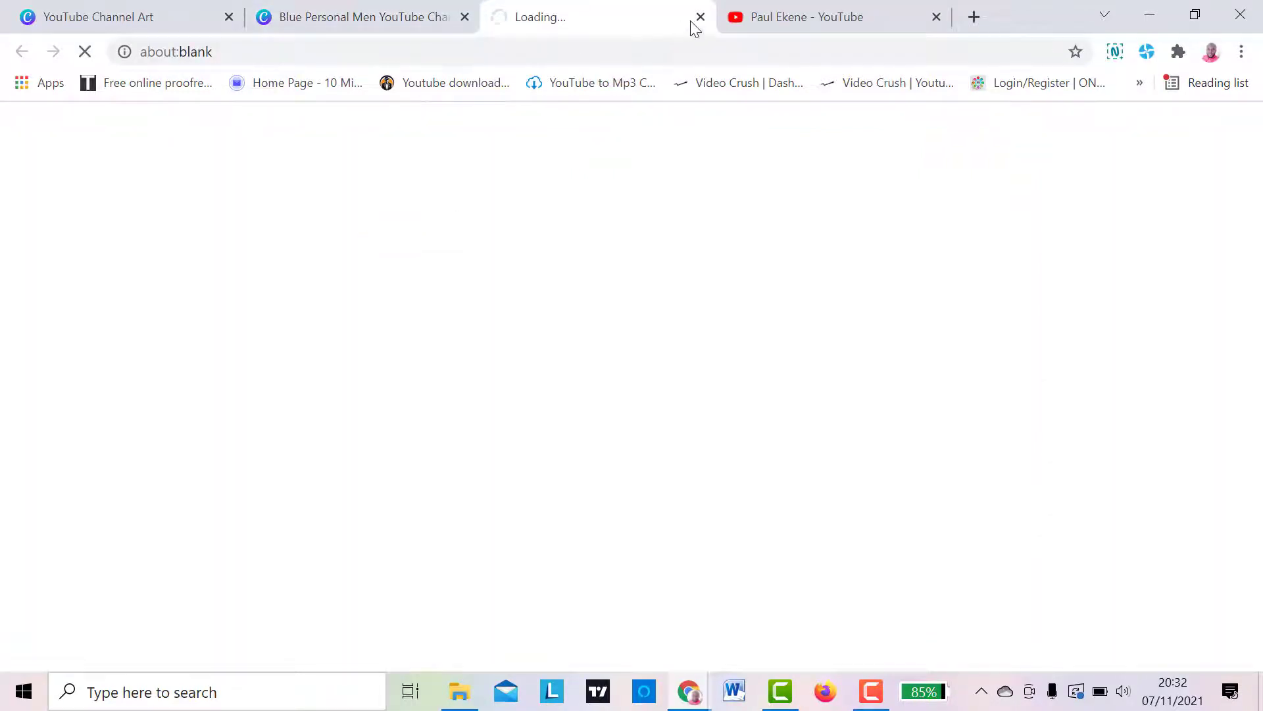
click(361, 17)
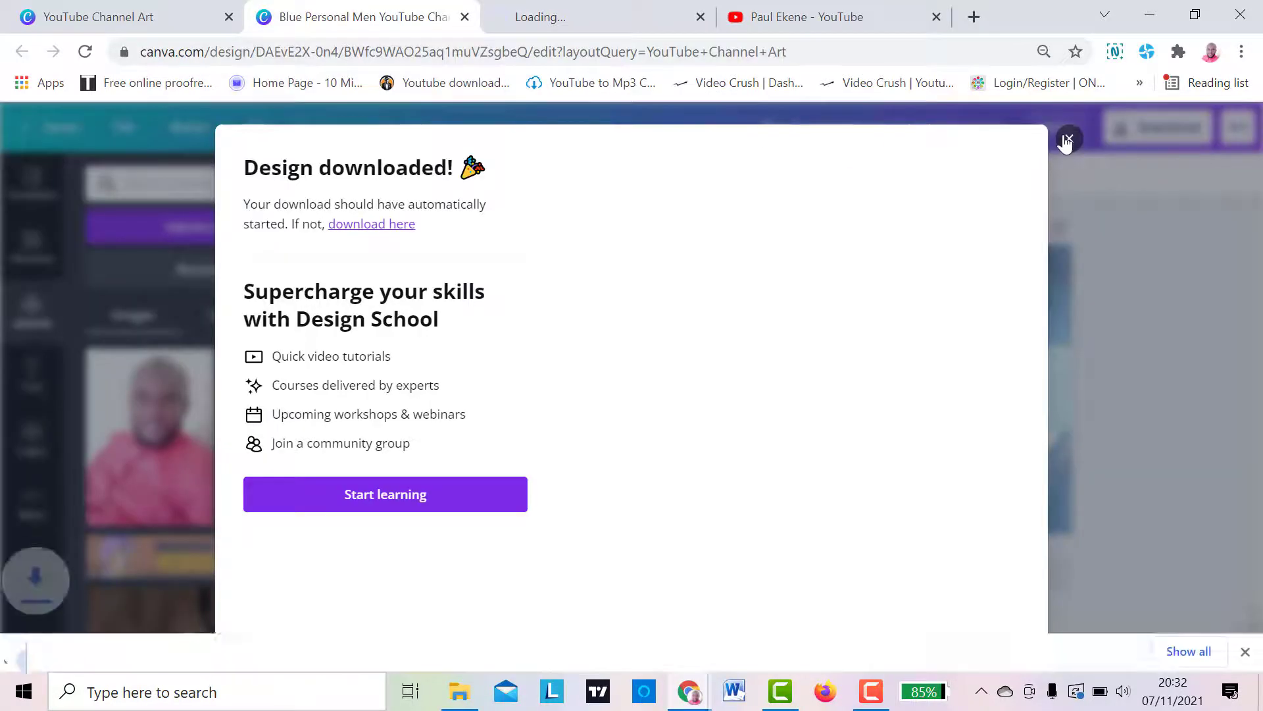
click(1069, 138)
click(579, 22)
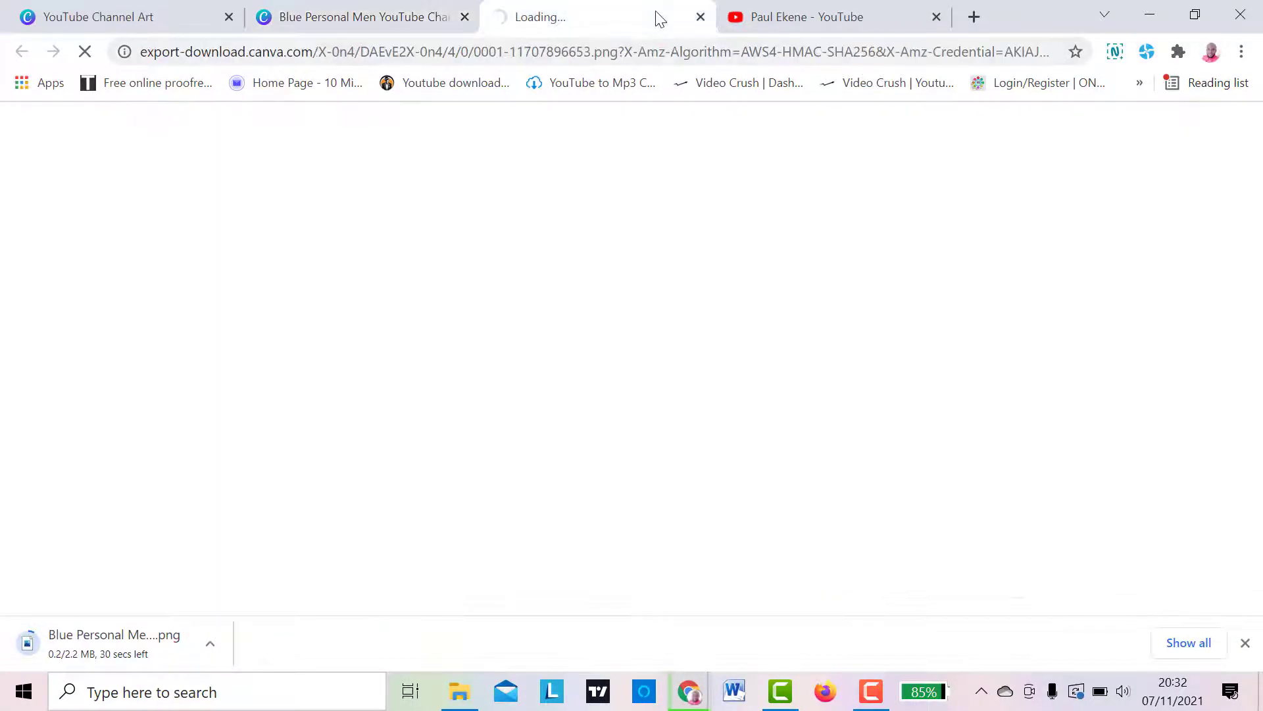
click(700, 17)
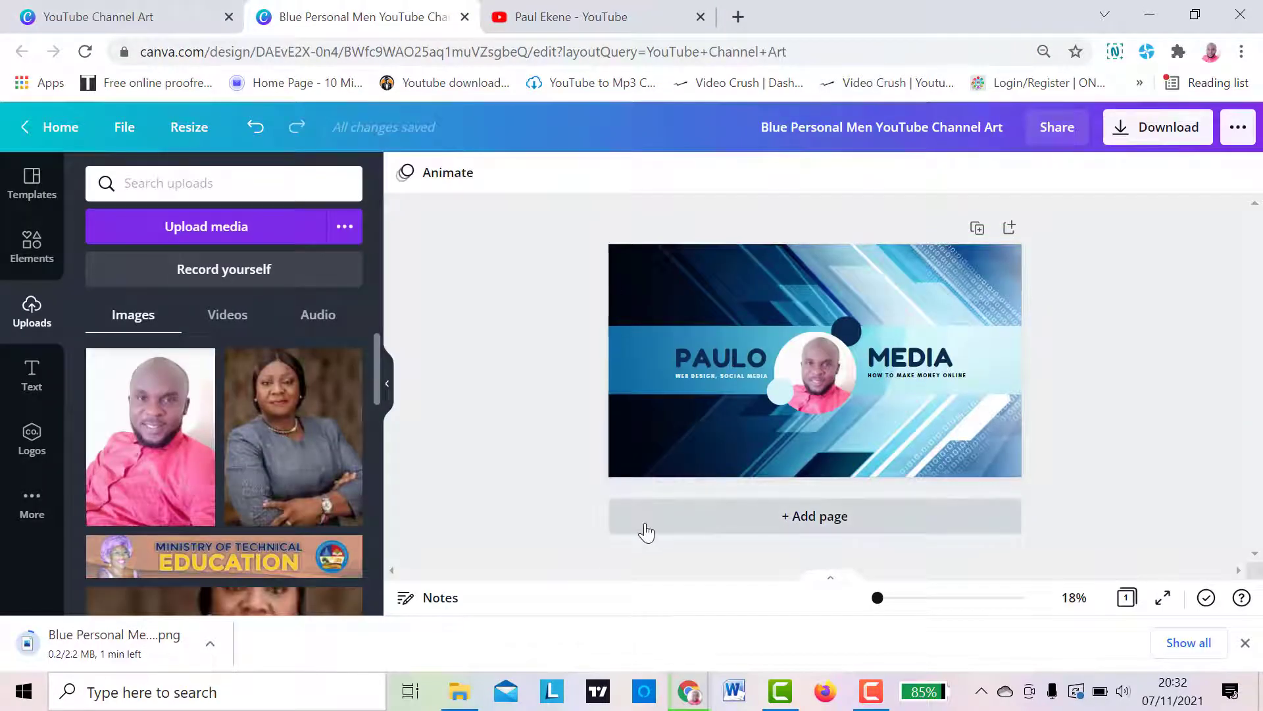
- Locate the downloaded "Blue Personal Men YouTube Channel Art.png" in its folder from Chrome's download list, and return to the design
click(1148, 16)
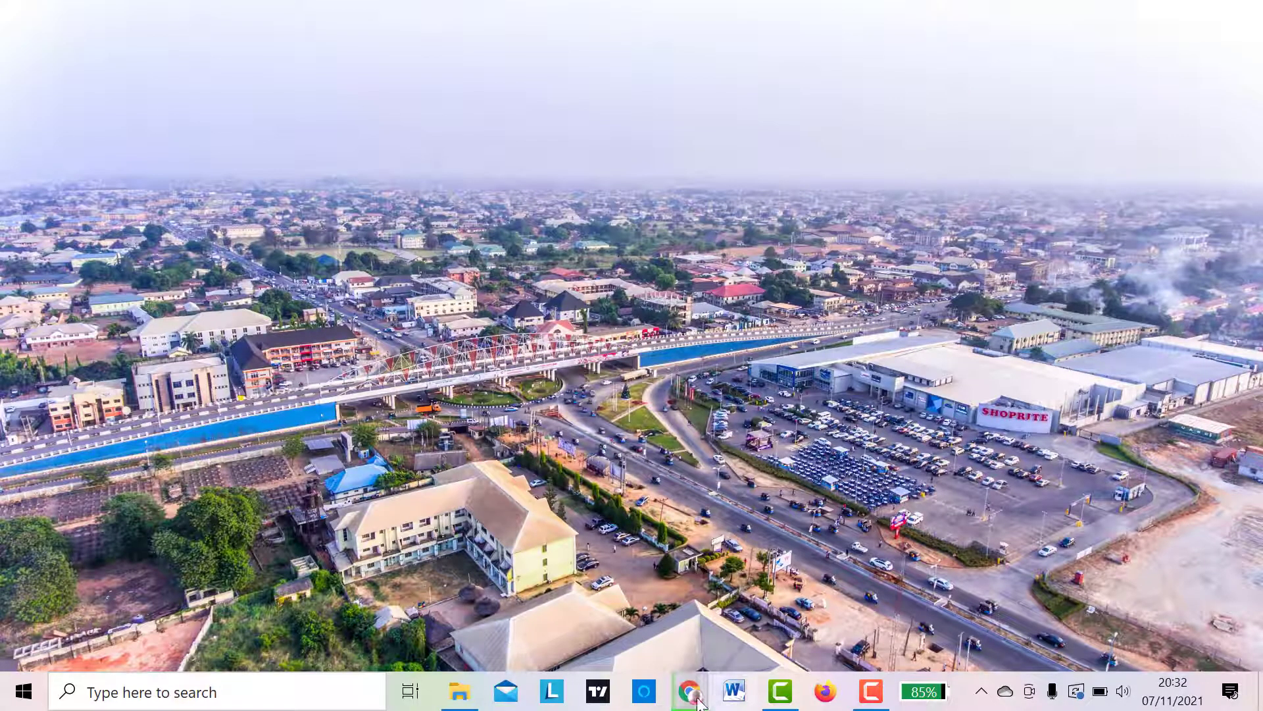
click(775, 614)
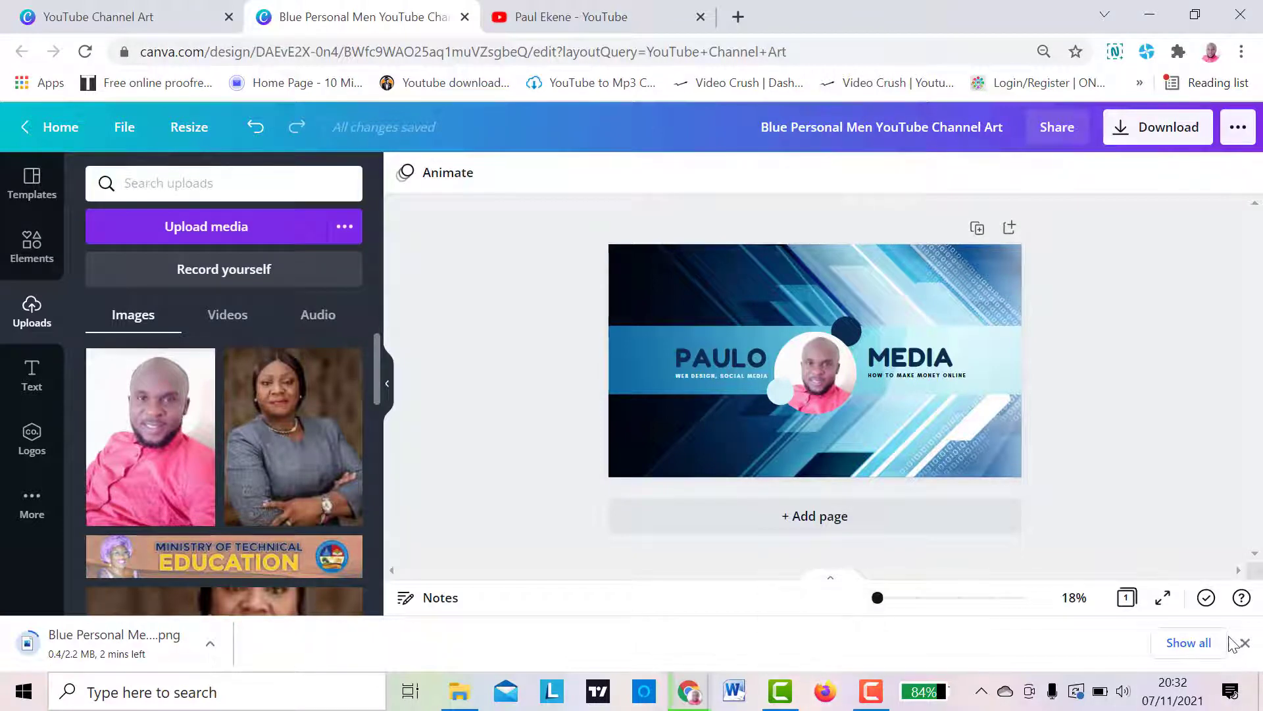
click(1196, 643)
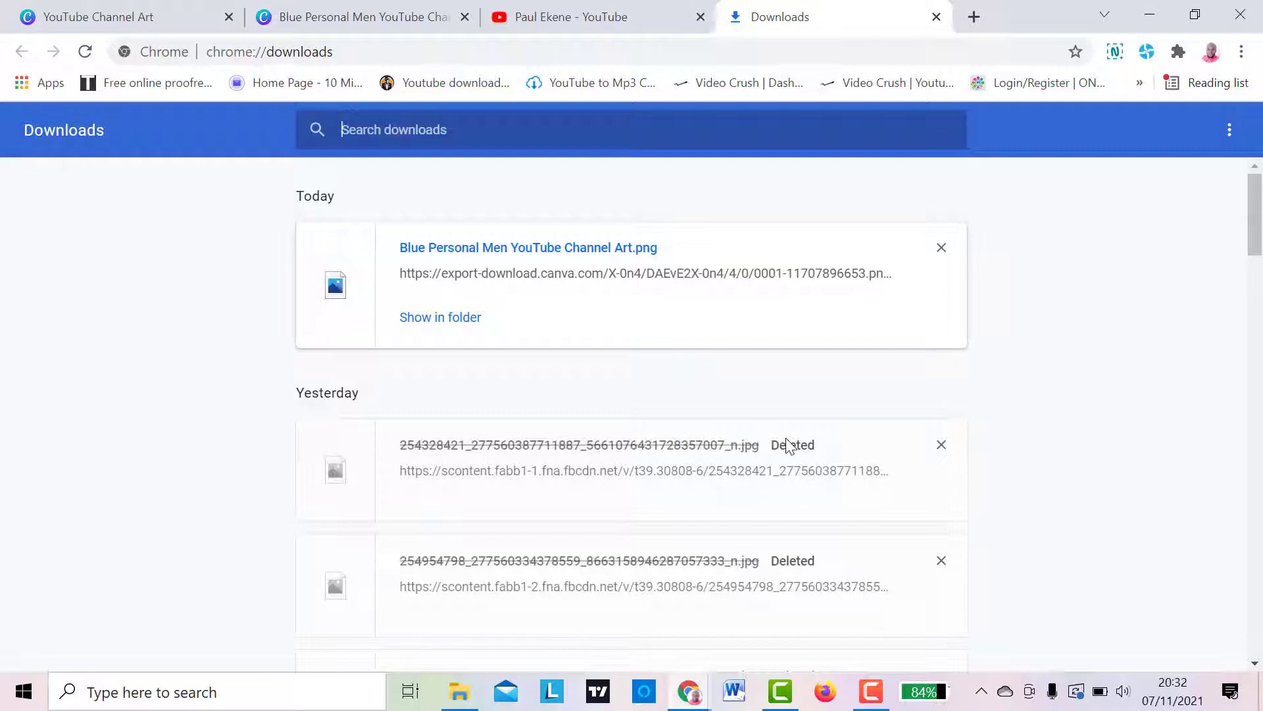
click(438, 319)
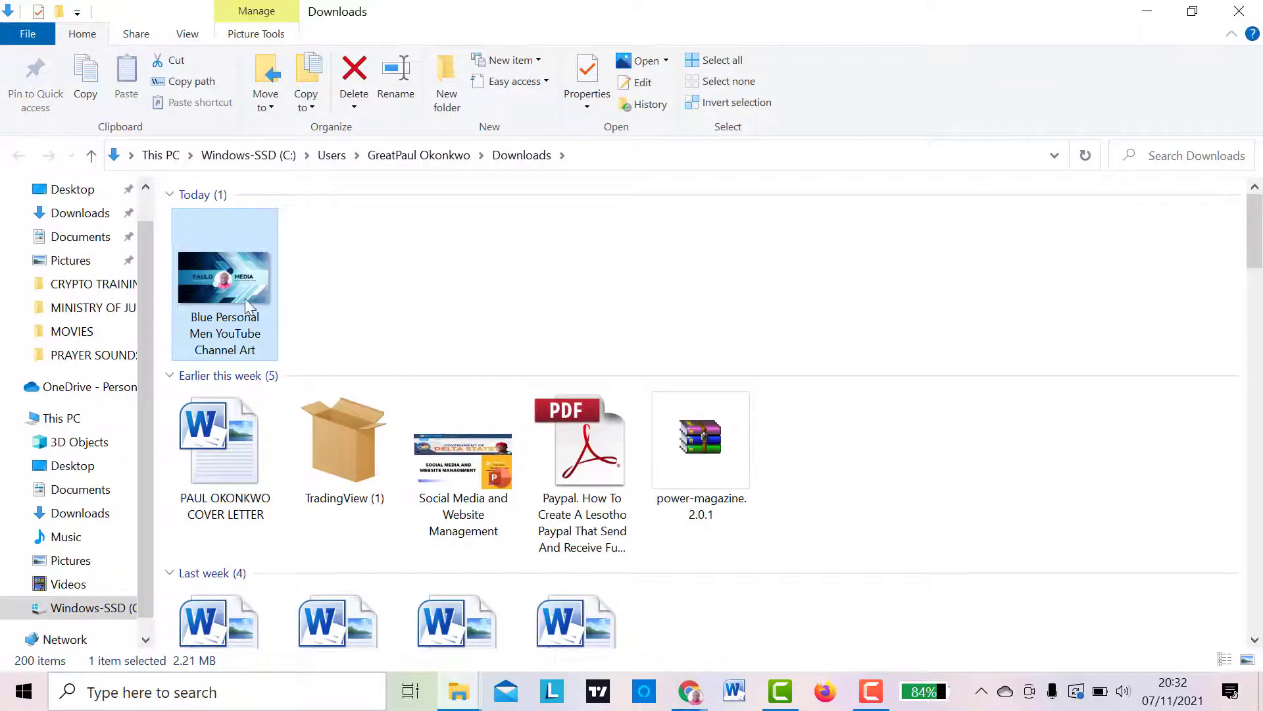
click(1147, 11)
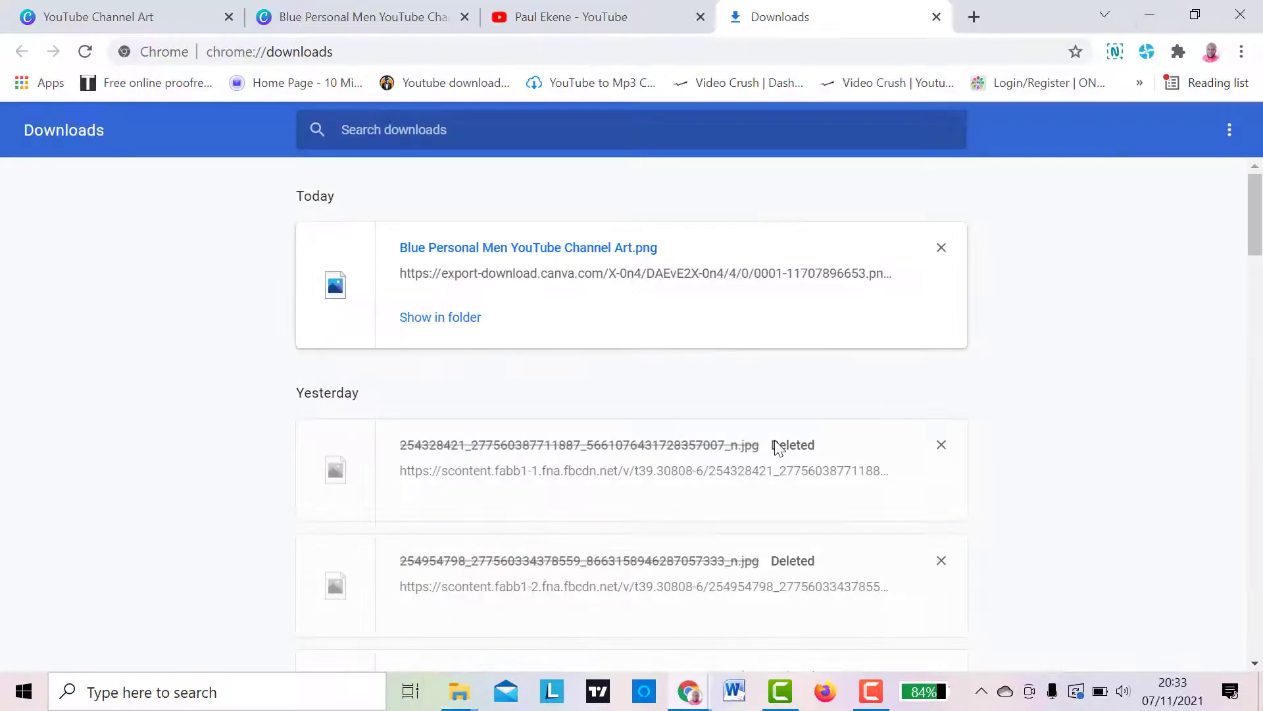
click(936, 17)
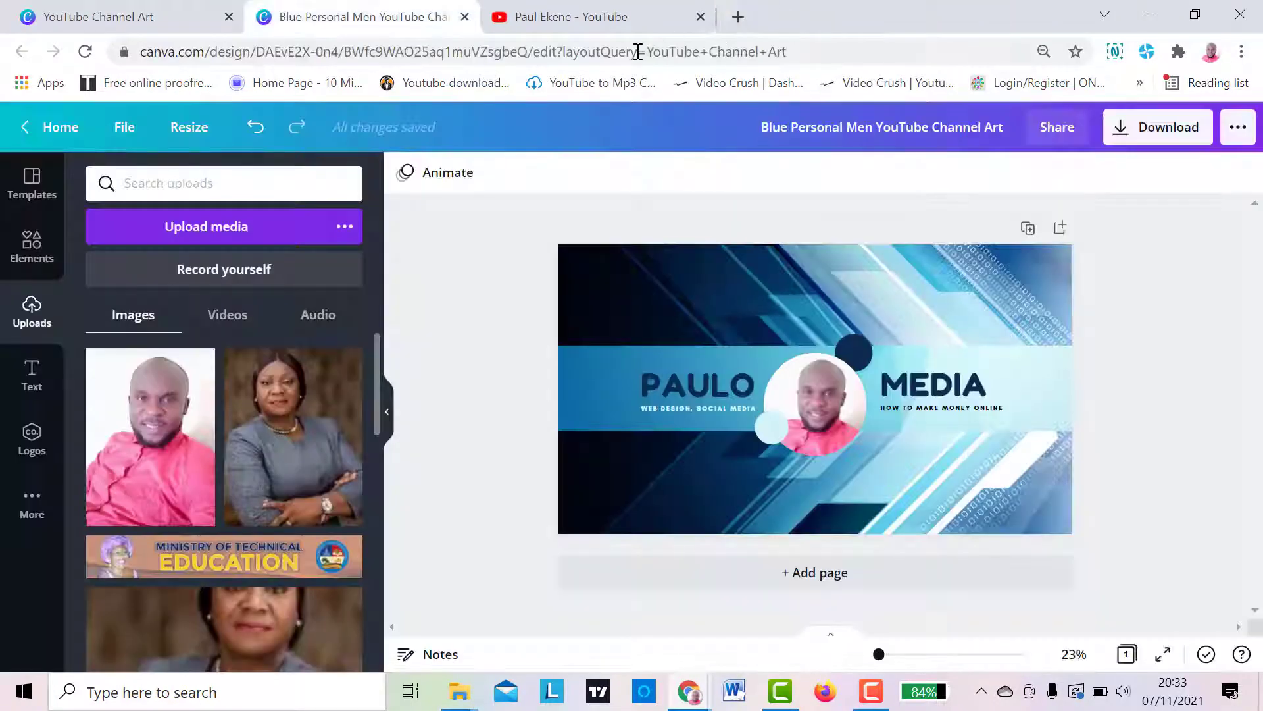
- Switch to the YouTube channel page and open the banner image settings in YouTube Studio
click(585, 25)
mouse_move(672, 301)
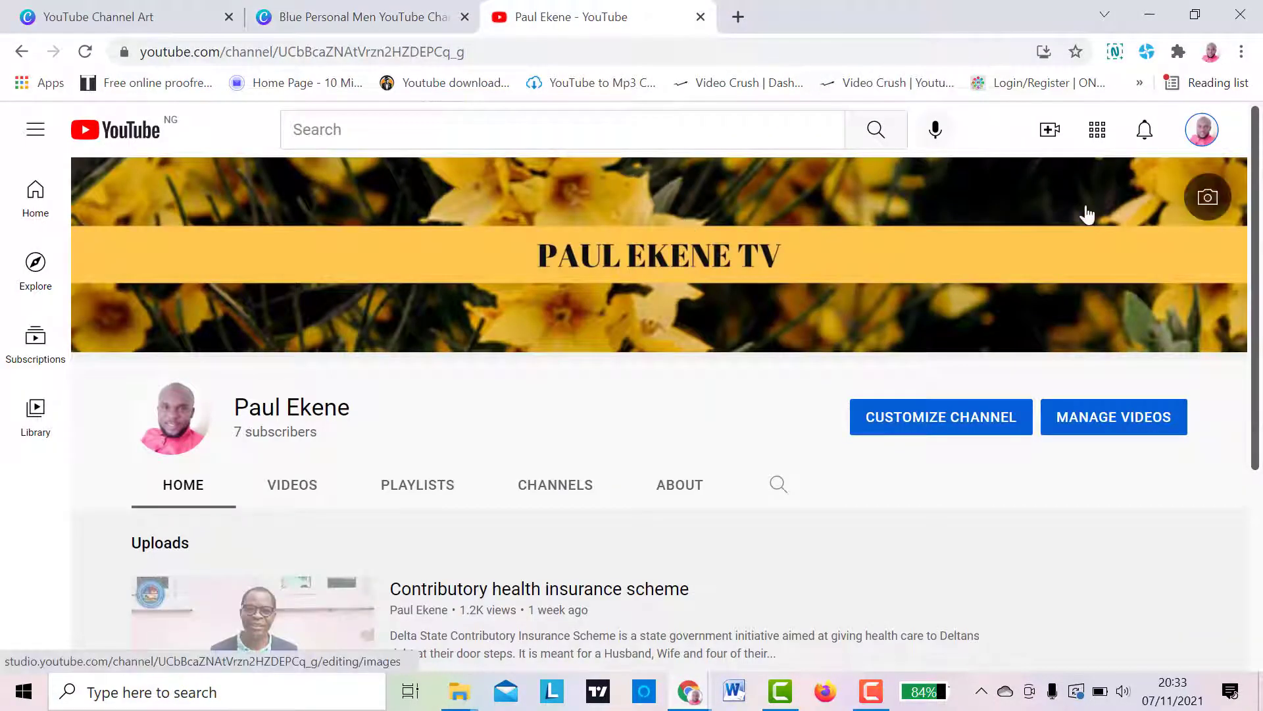
click(1225, 196)
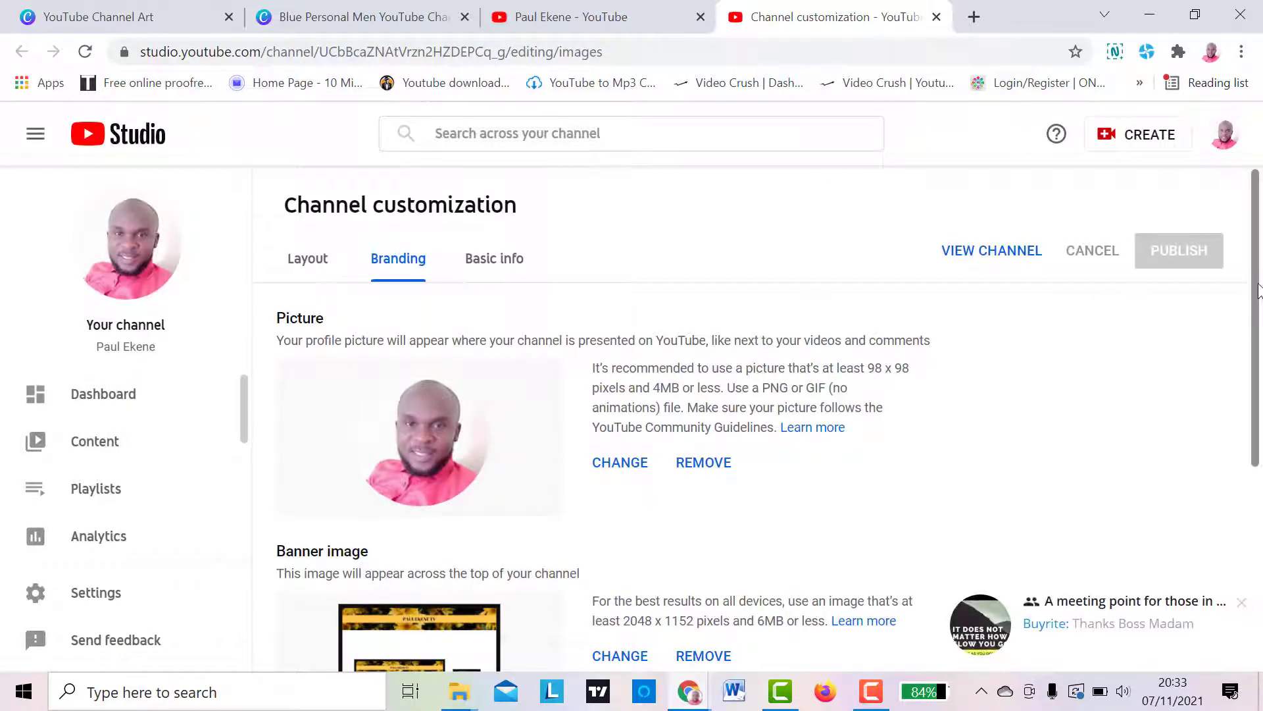
- Replace the channel's banner image with "Blue Personal Men YouTube Channel Art" from the Downloads folder
drag(1256, 289, 1260, 474)
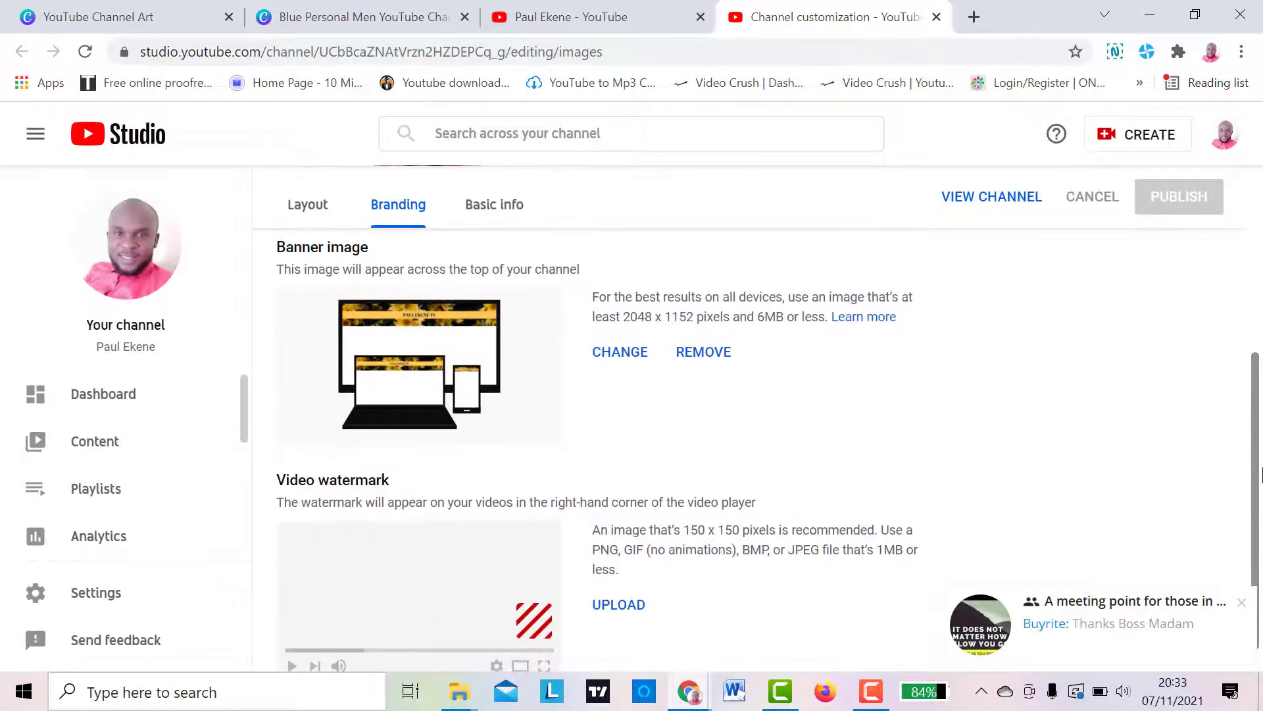
click(621, 362)
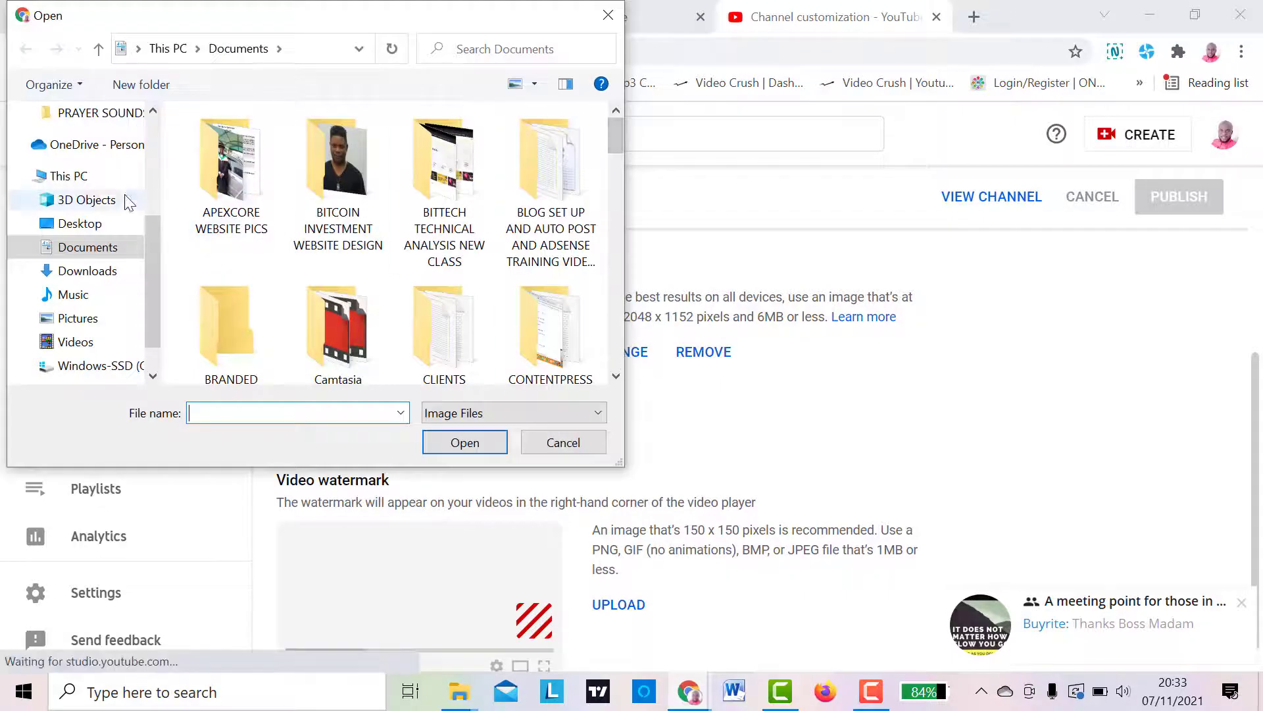
click(81, 271)
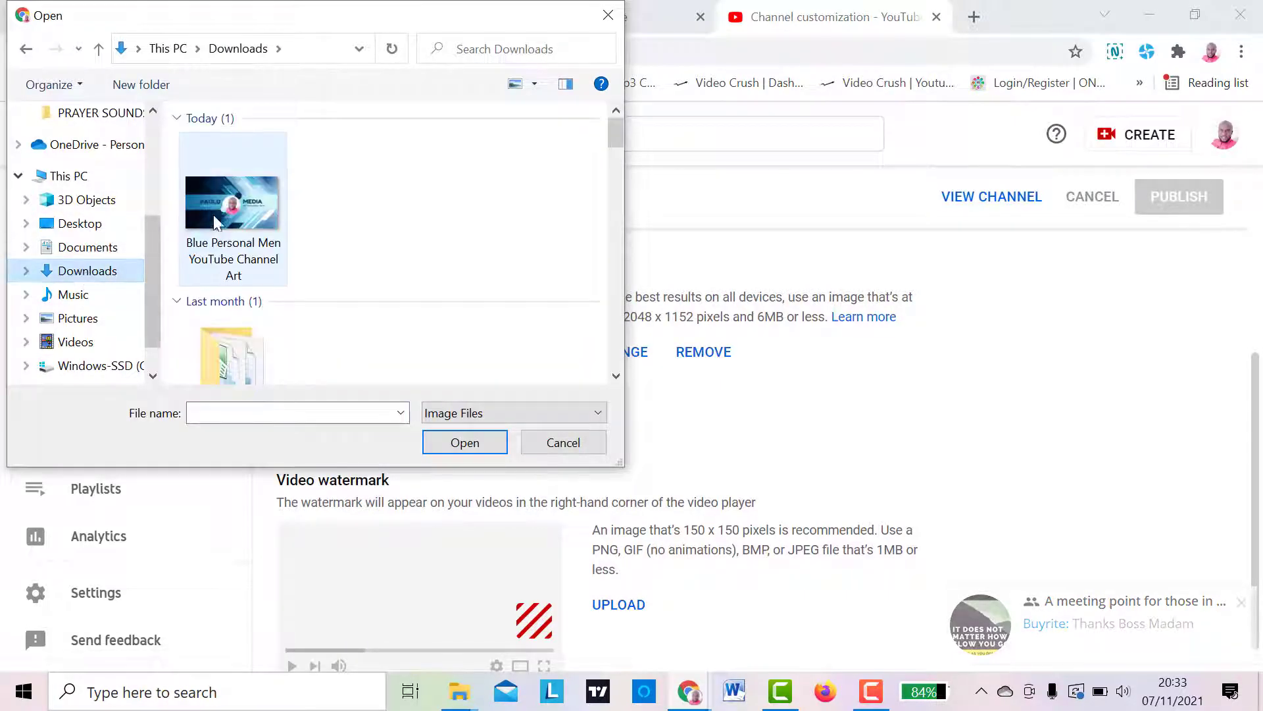
click(213, 214)
click(461, 442)
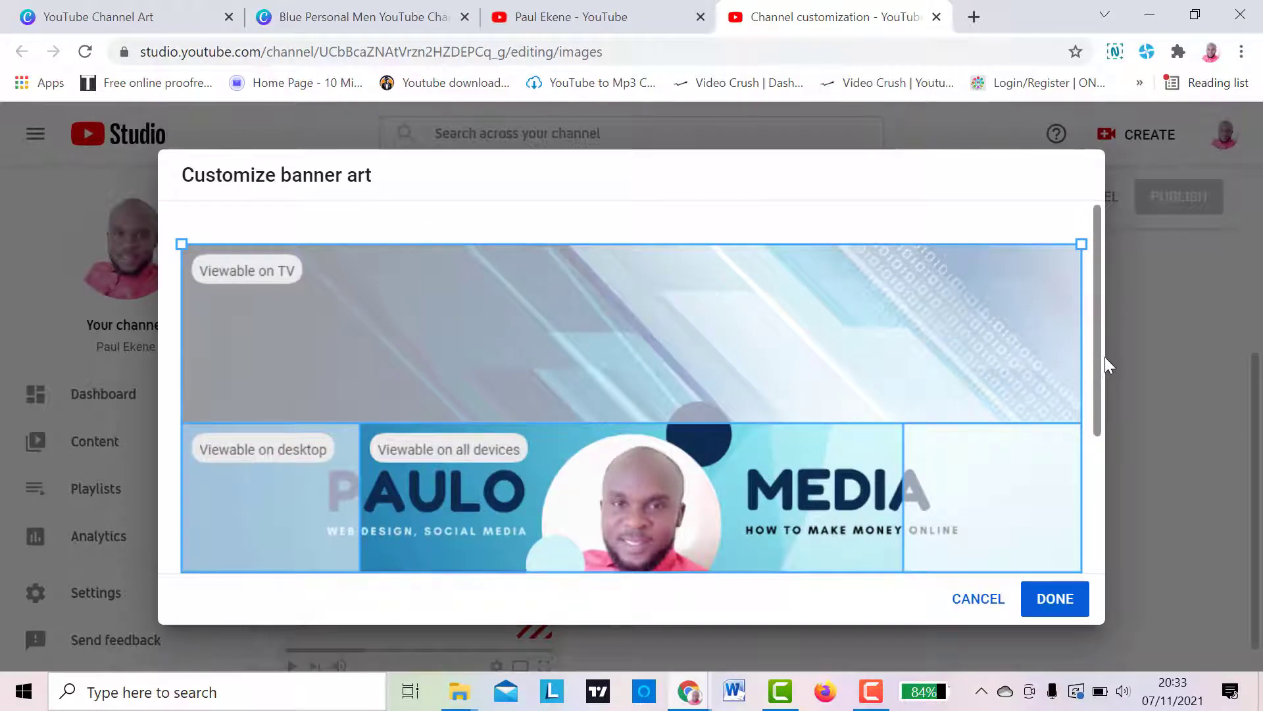
- Check the banner crop for TV, desktop and all devices, accept it as it is, and publish the branding change
drag(1095, 356, 1092, 459)
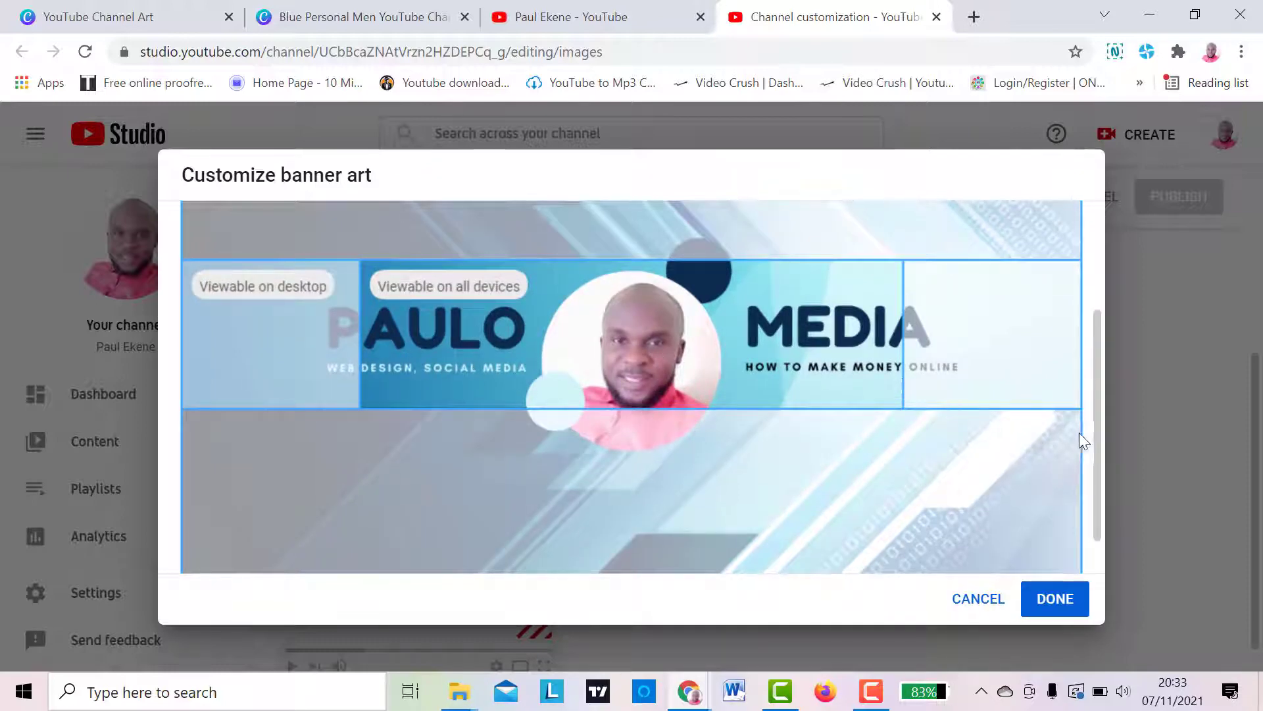
drag(1095, 437, 1133, 382)
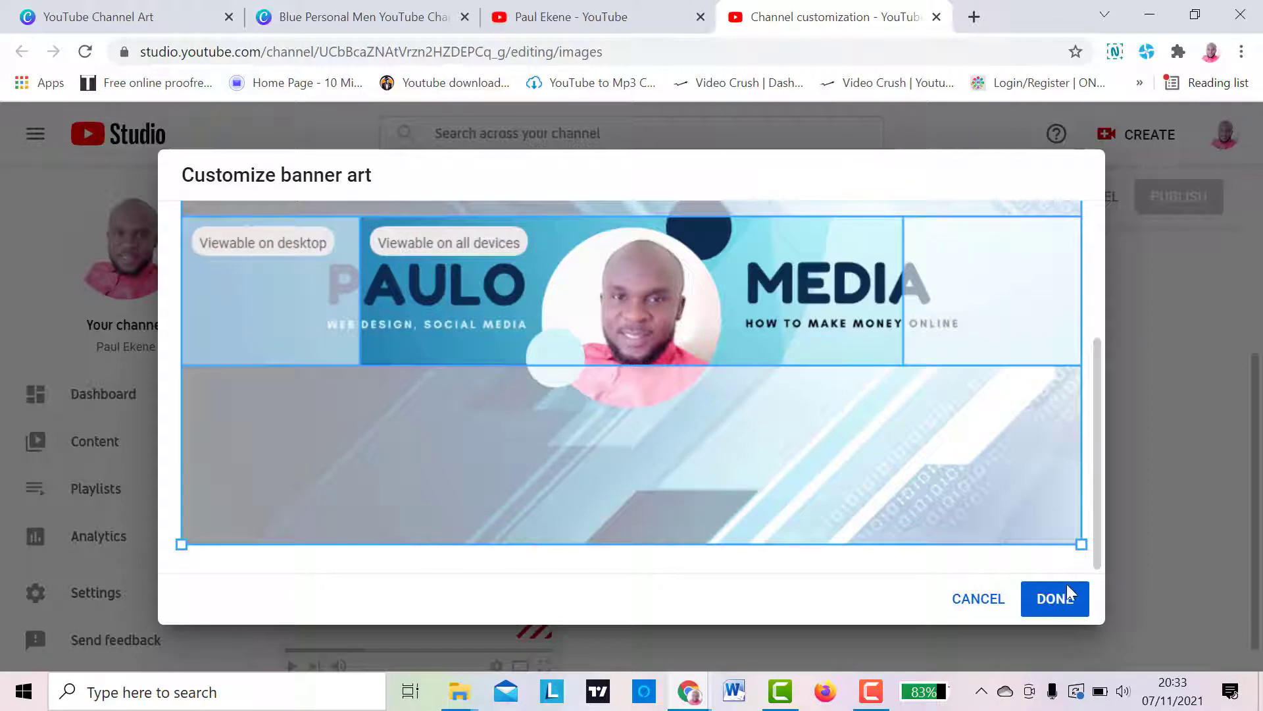
click(1071, 600)
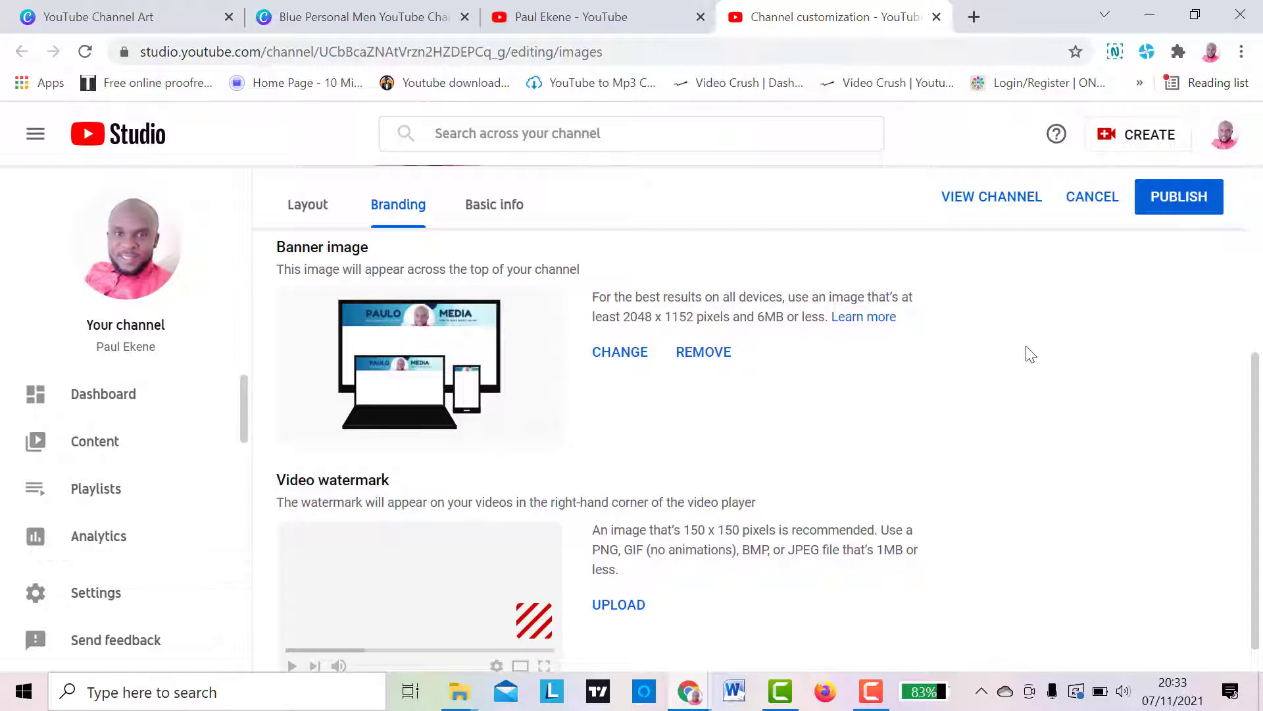
scroll(1258, 422, up, 5)
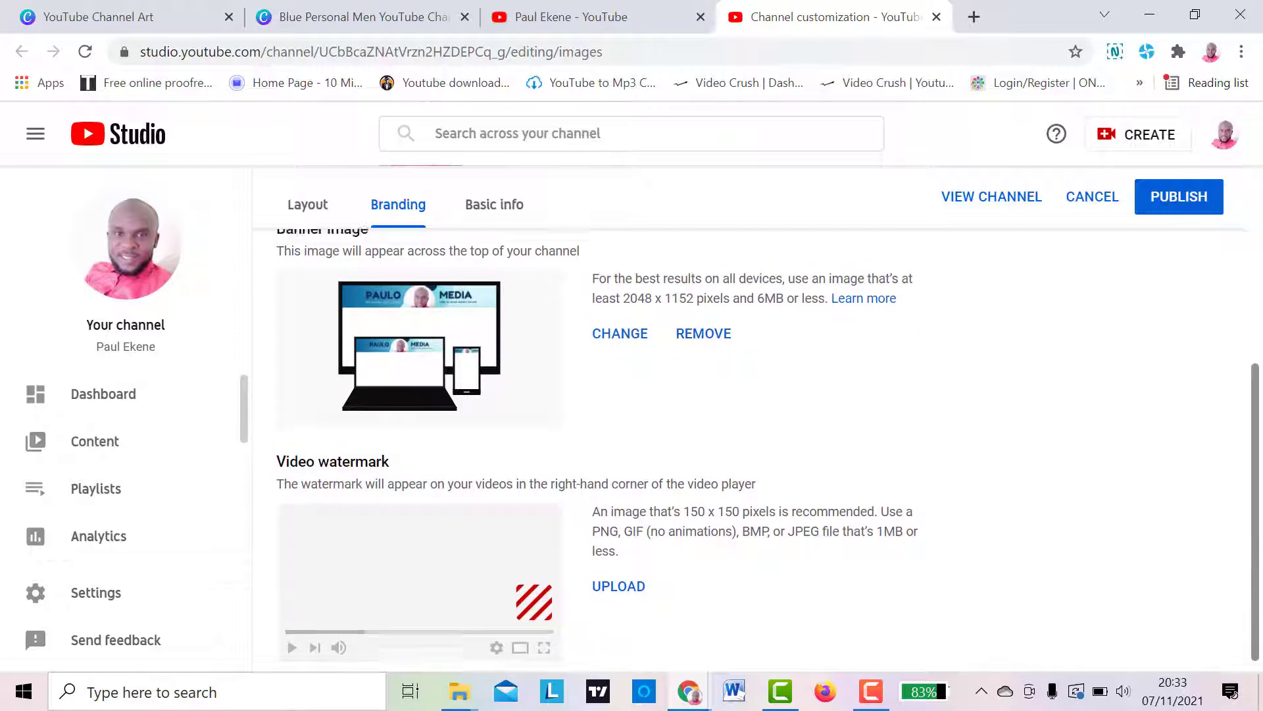
click(1171, 254)
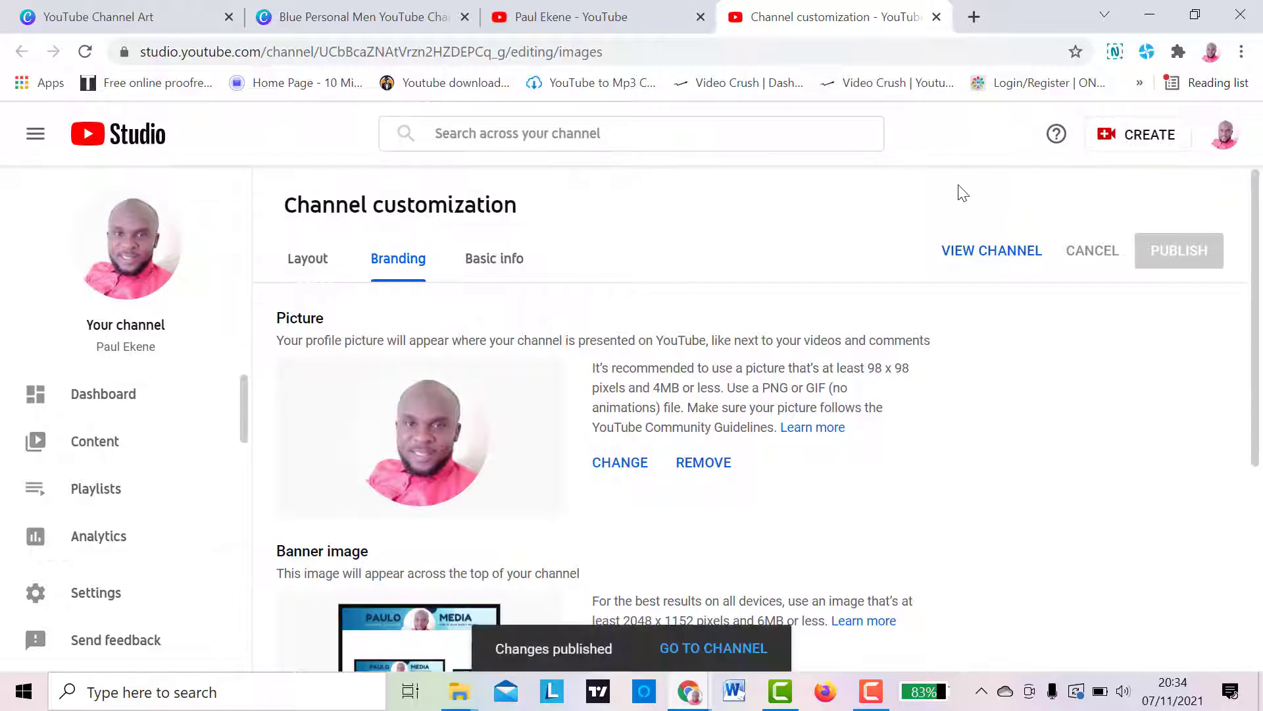
- Return to the YouTube channel page and reload it to check the published banner
click(308, 258)
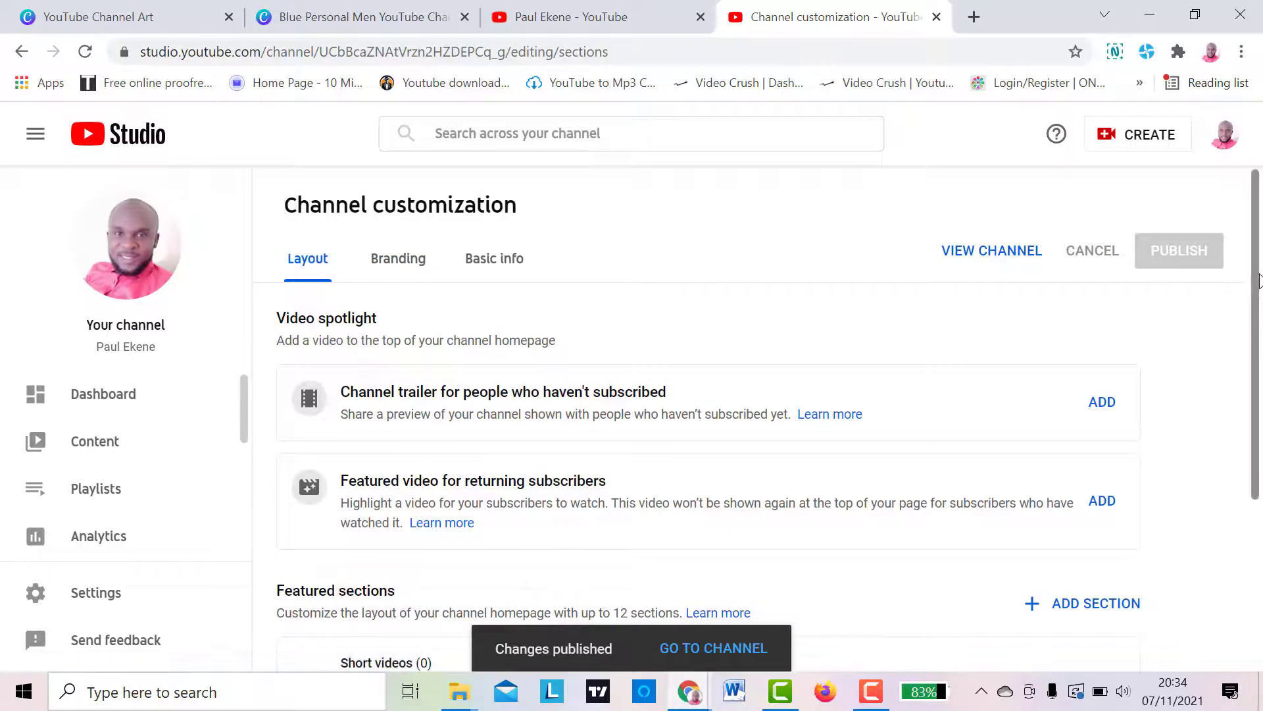
drag(1257, 275, 1262, 51)
click(620, 21)
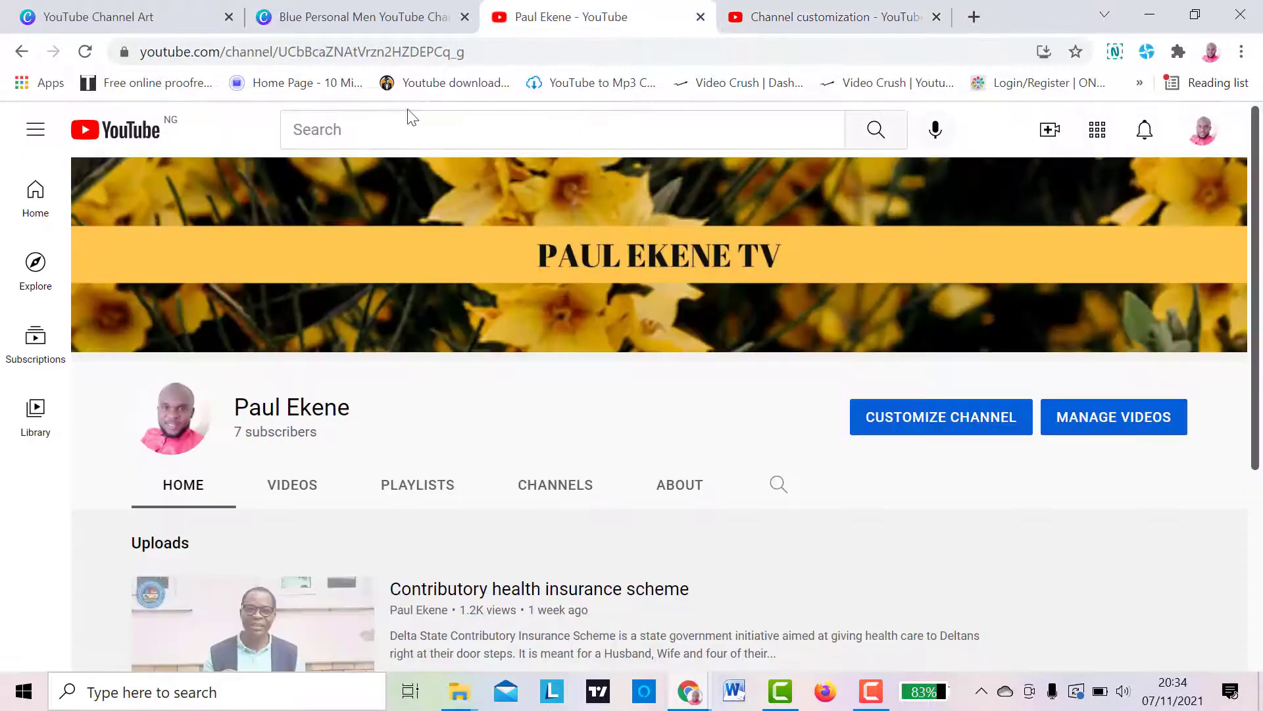
click(85, 57)
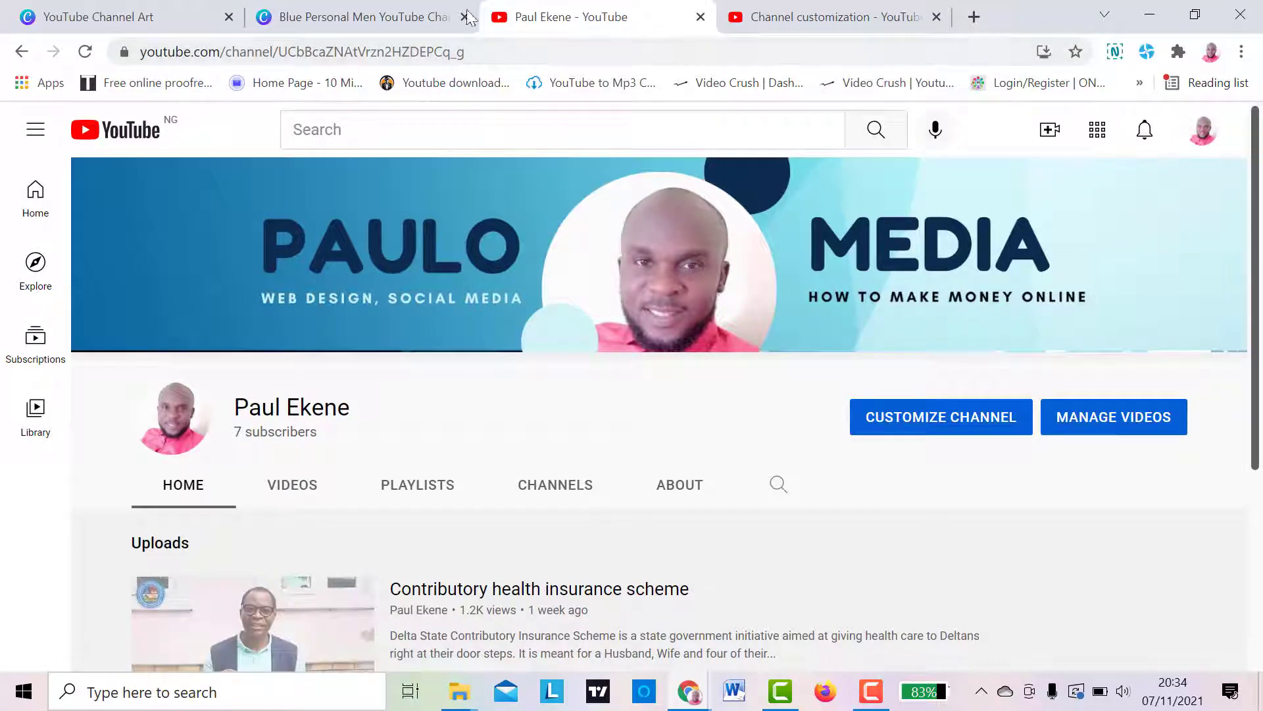
- Close the browser tab holding the Canva design, keeping the YouTube Channel Art template results open
click(398, 16)
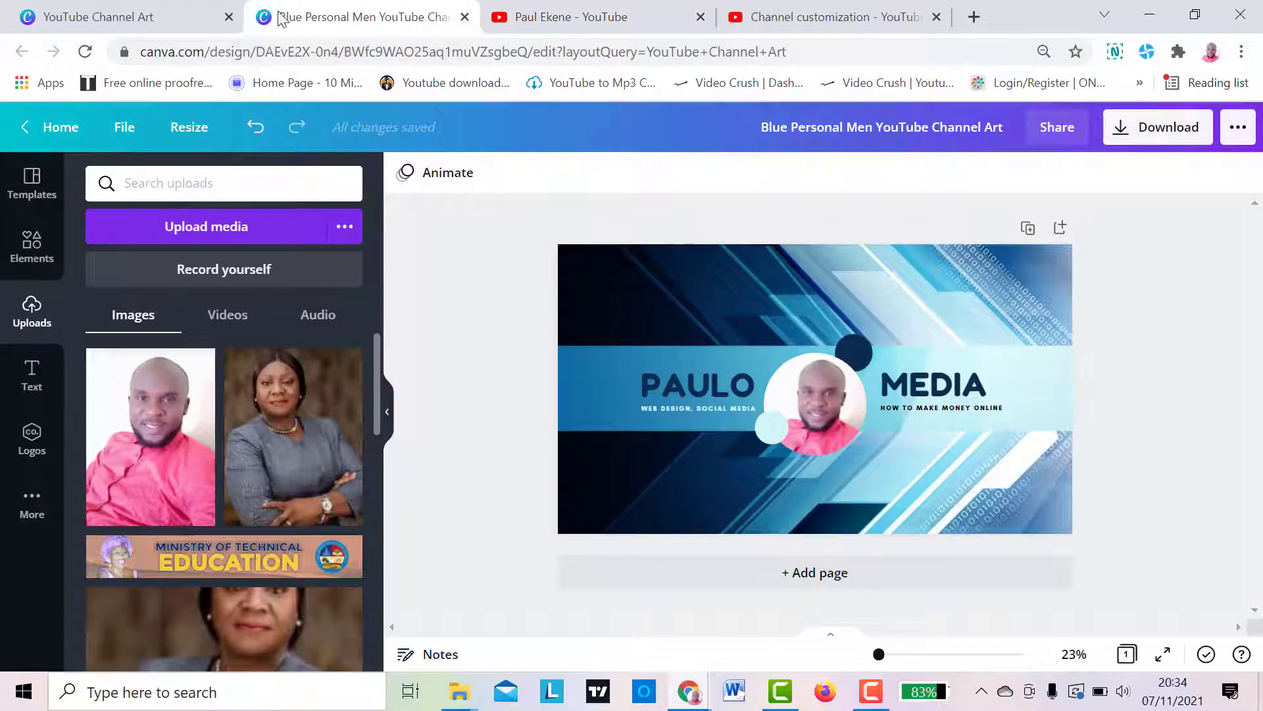
click(174, 16)
click(332, 18)
click(464, 17)
- View the public channel page from YouTube Studio, and examine the Layout and Branding settings in channel customization
click(563, 19)
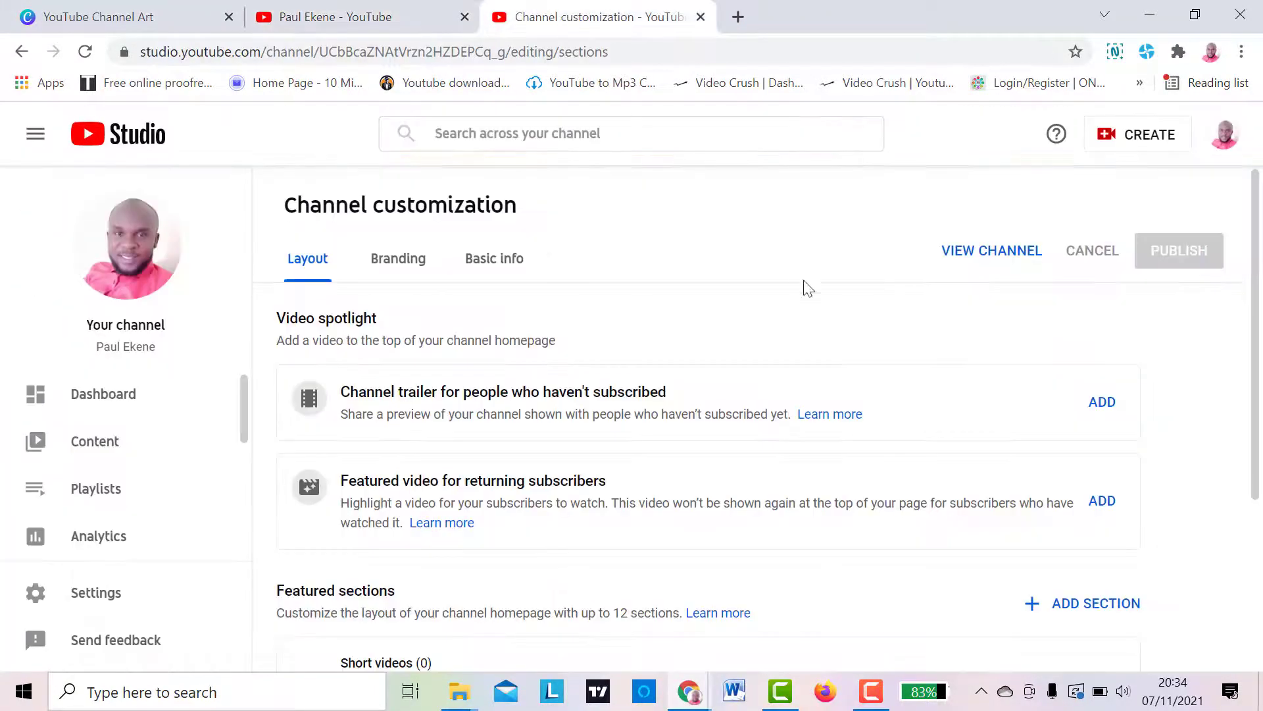
click(361, 20)
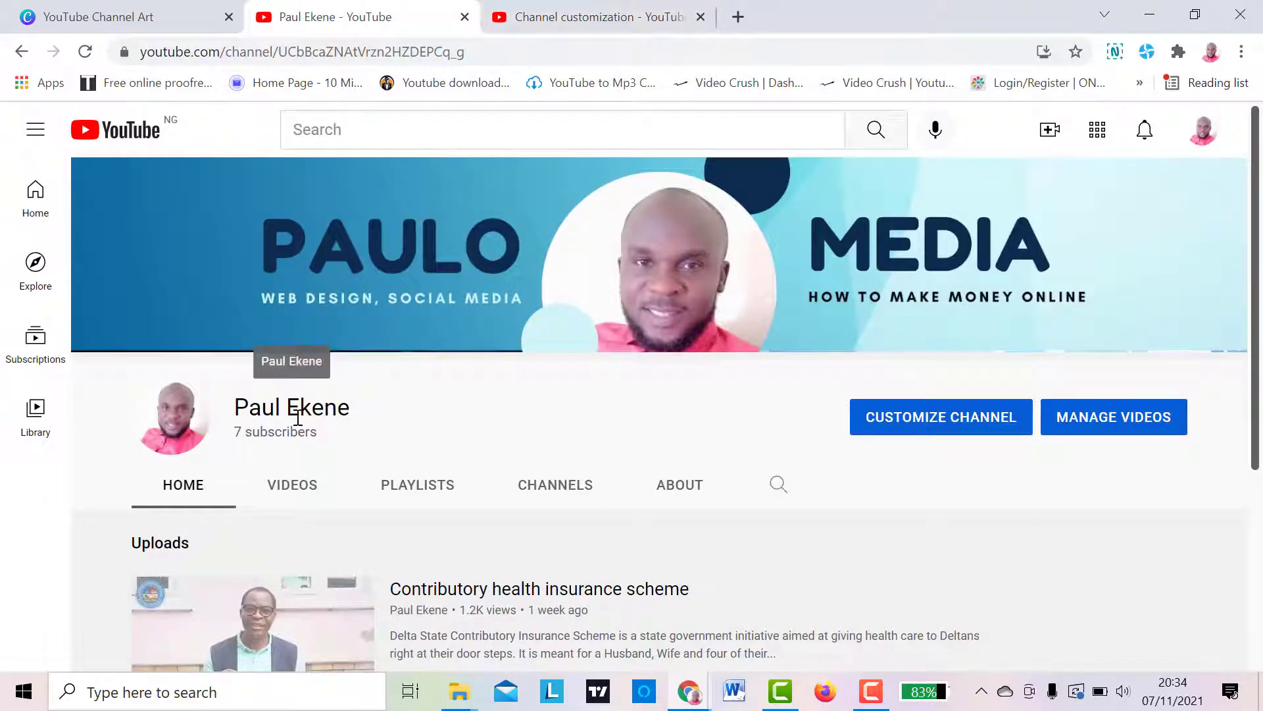
click(544, 17)
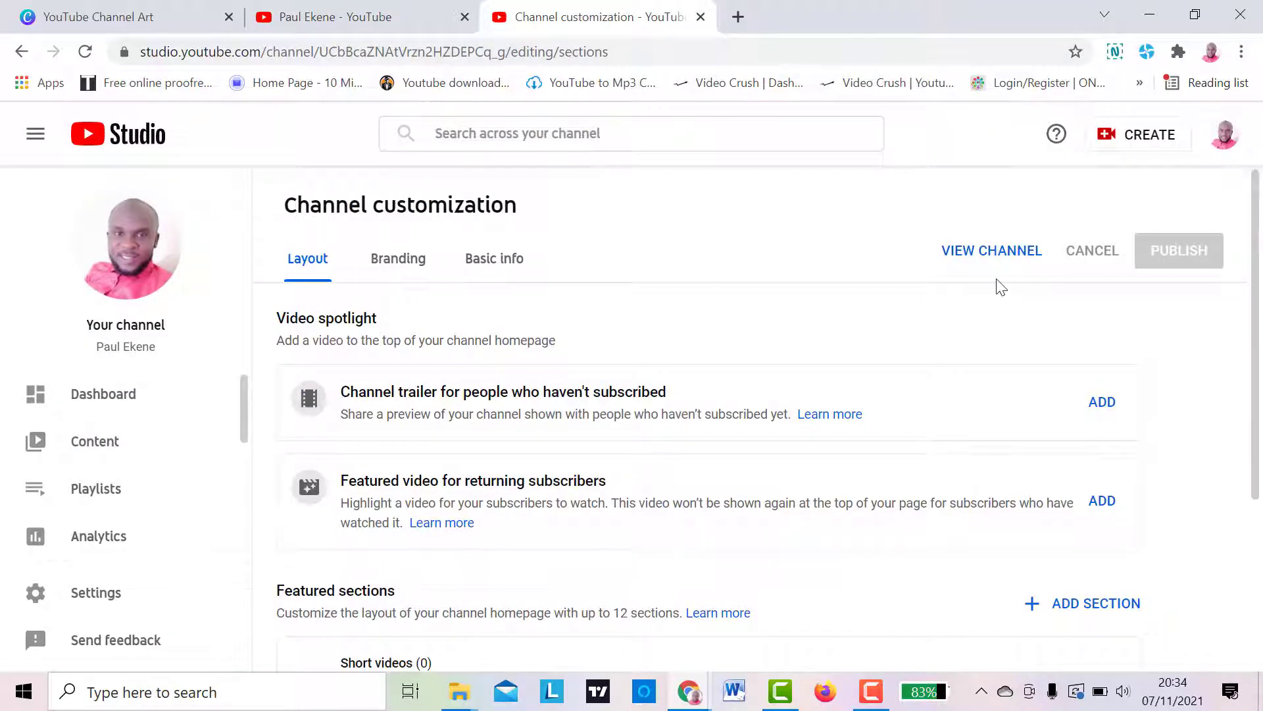
click(995, 253)
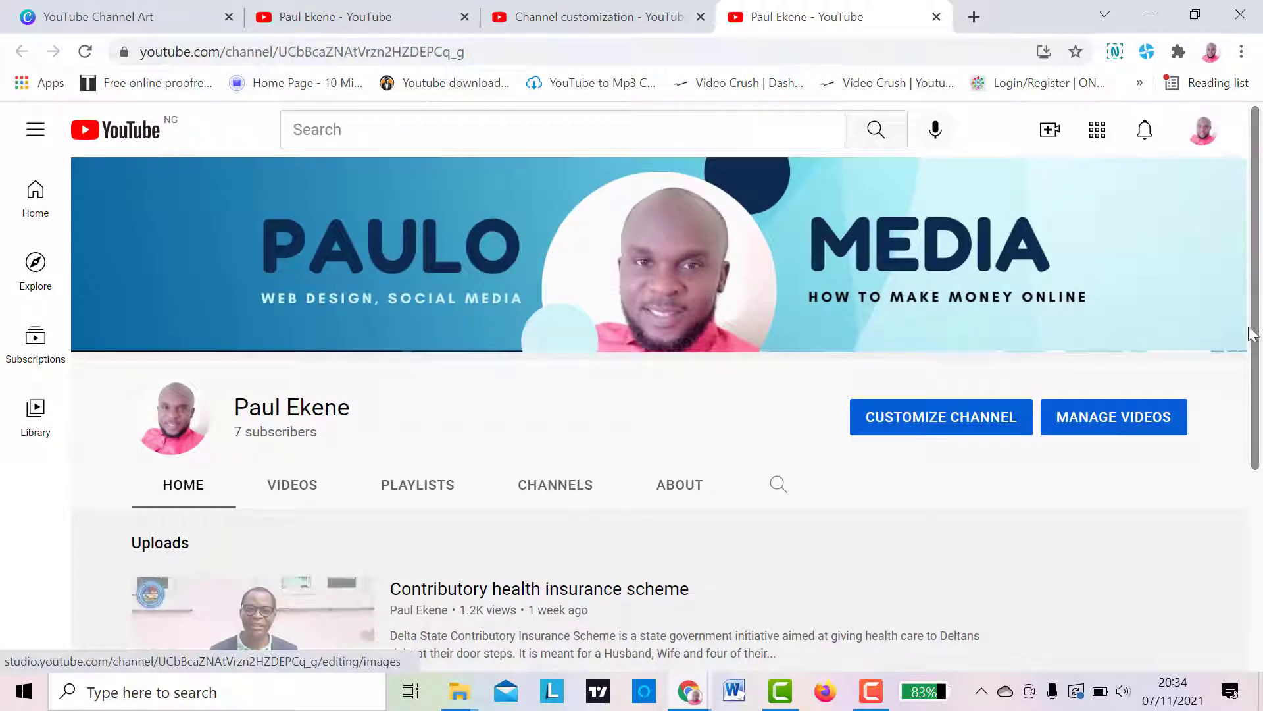
click(1006, 416)
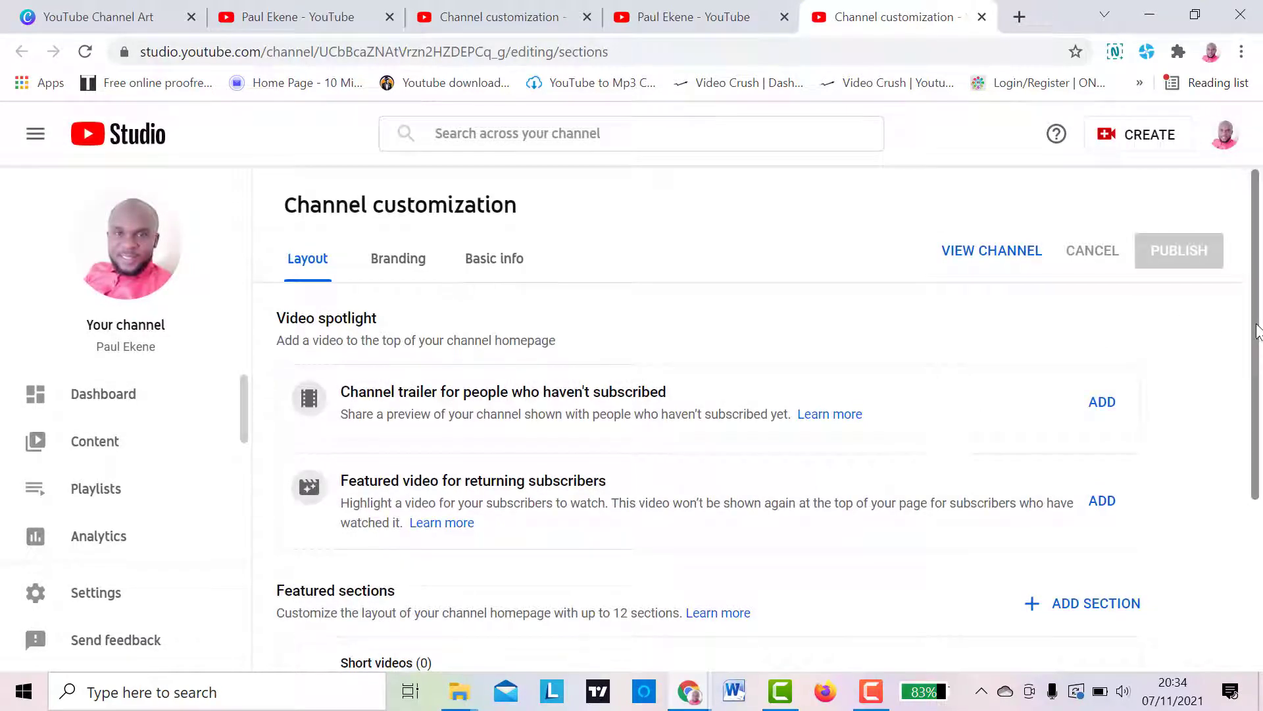
scroll(1256, 332, down, 4)
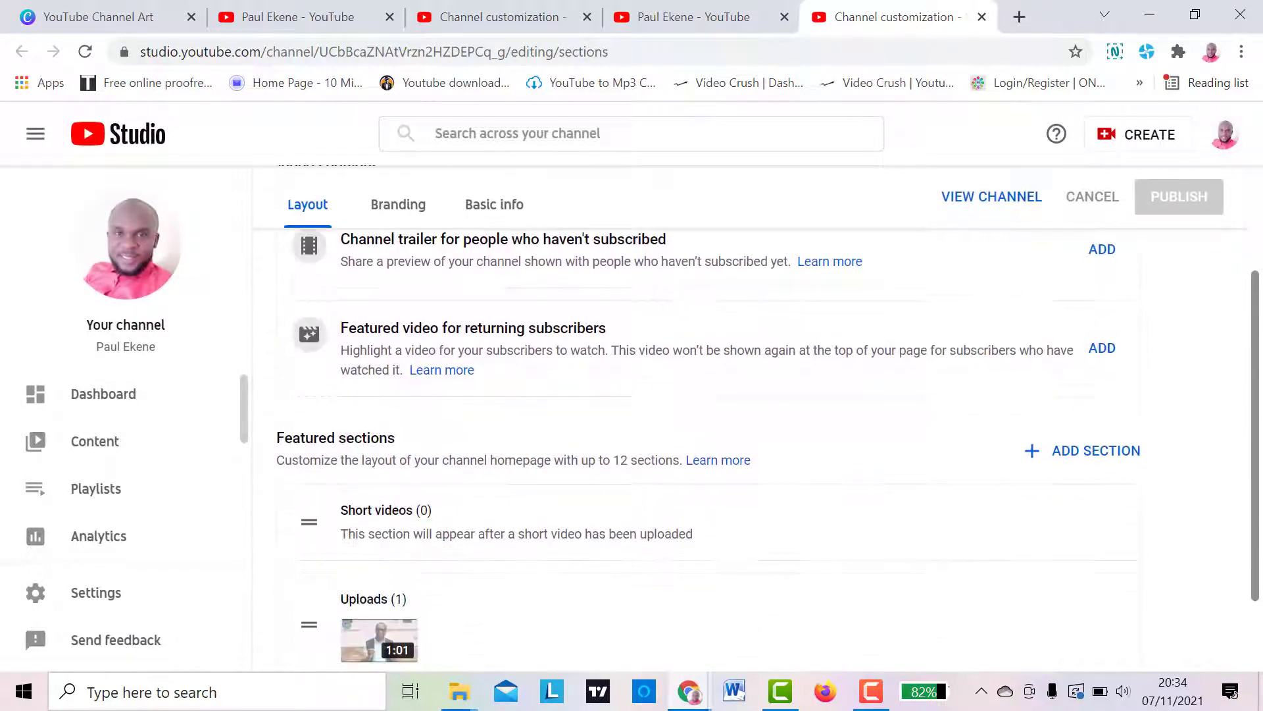
scroll(1261, 569, down, 1)
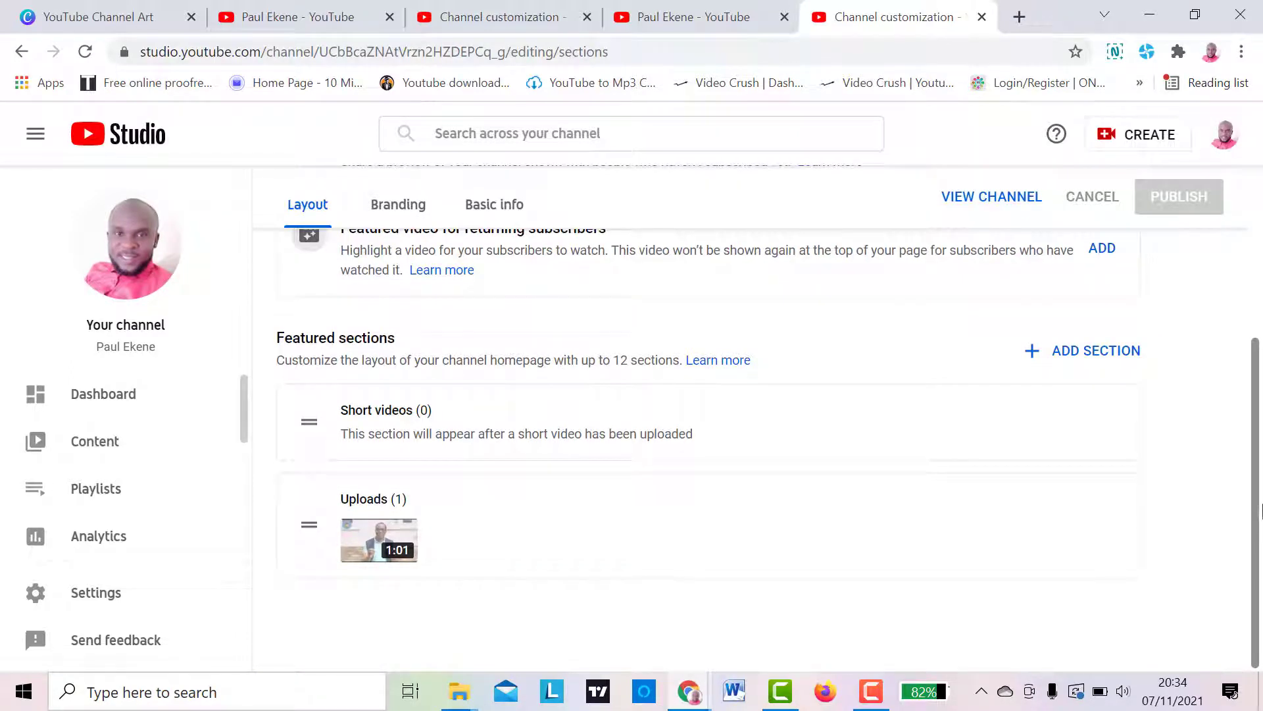
scroll(1261, 510, up, 4)
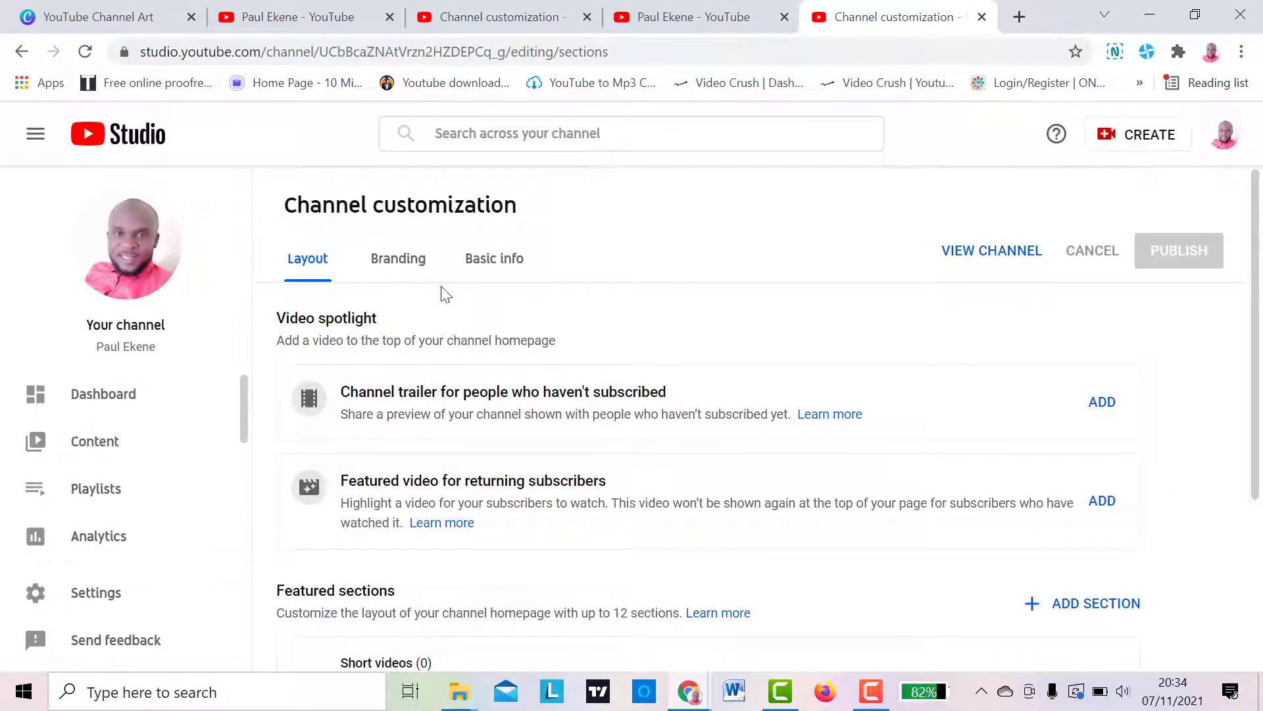
click(404, 266)
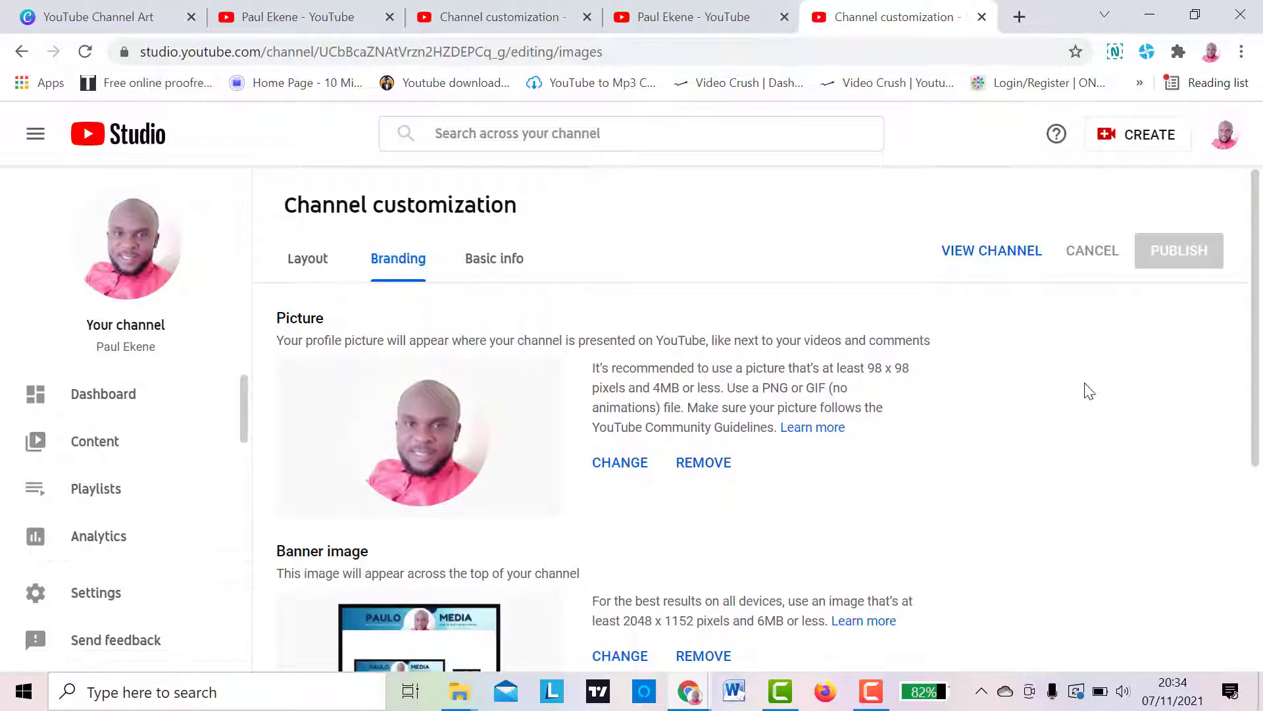
mouse_move(1255, 327)
mouse_down()
mouse_move(1261, 615)
mouse_move(1258, 304)
mouse_up()
- Rename the channel as PAULO MEDIA in its basic info and publish the change
click(492, 268)
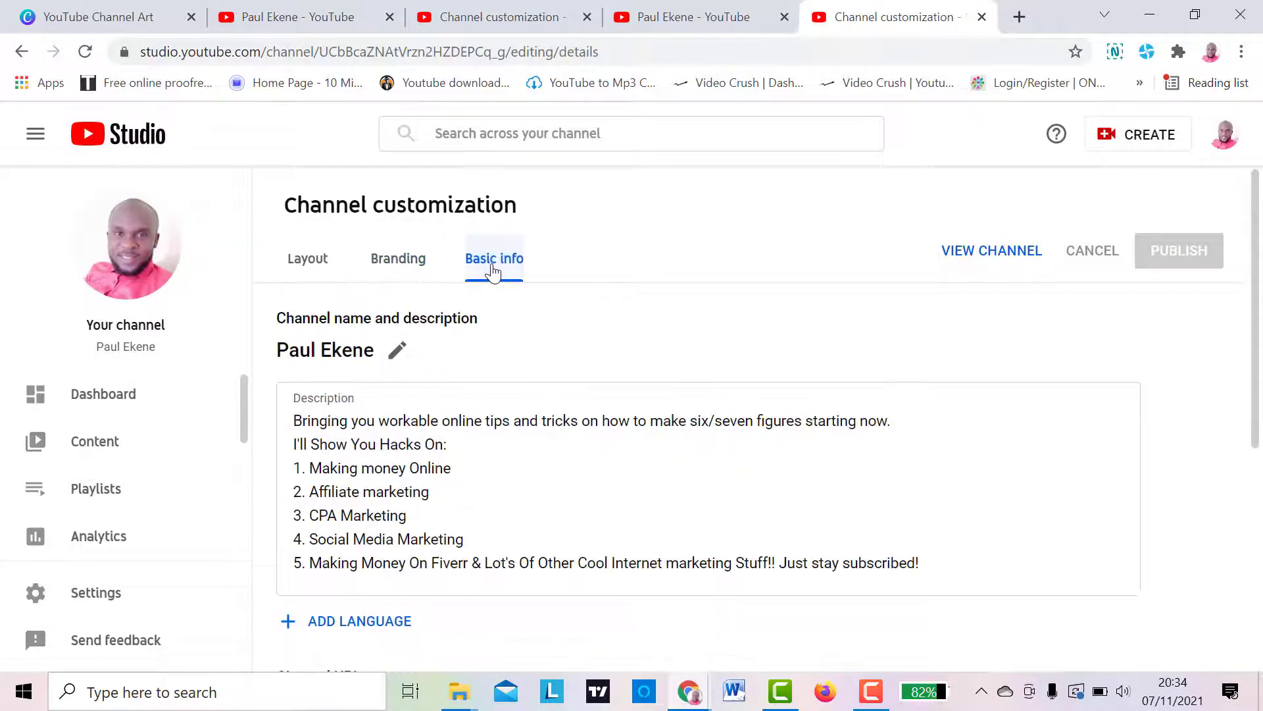
click(397, 354)
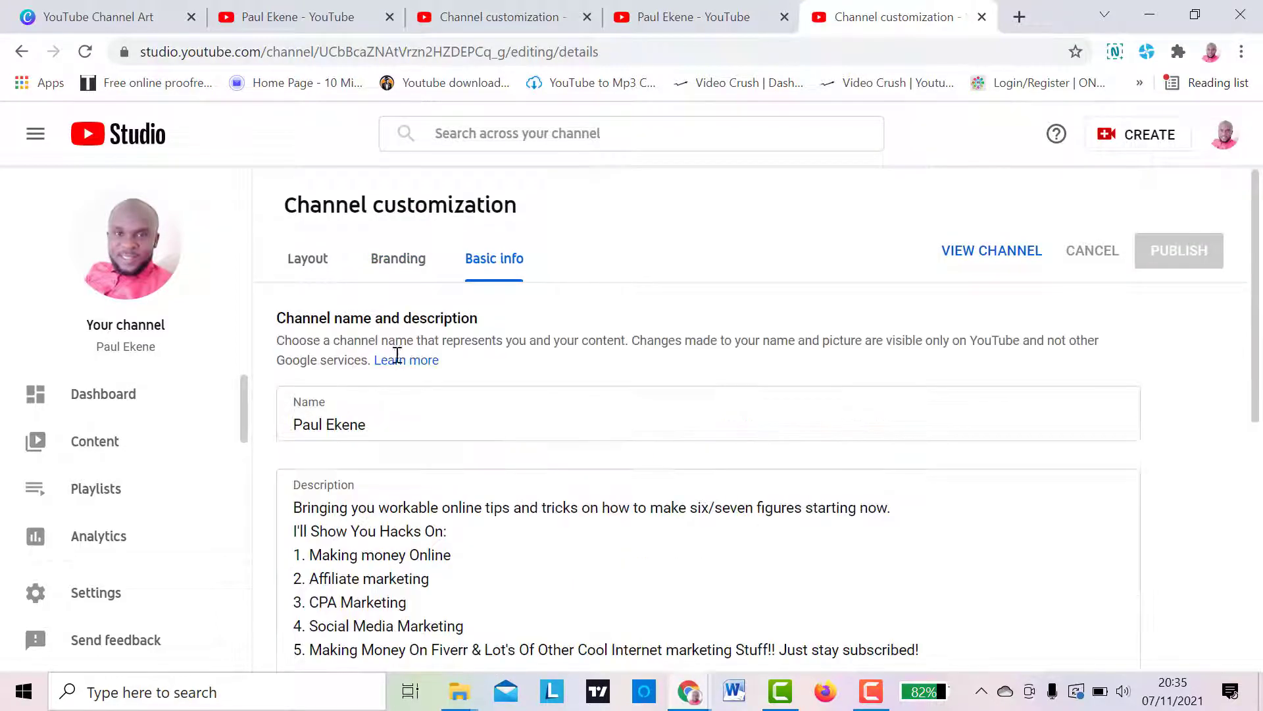
drag(383, 421, 168, 424)
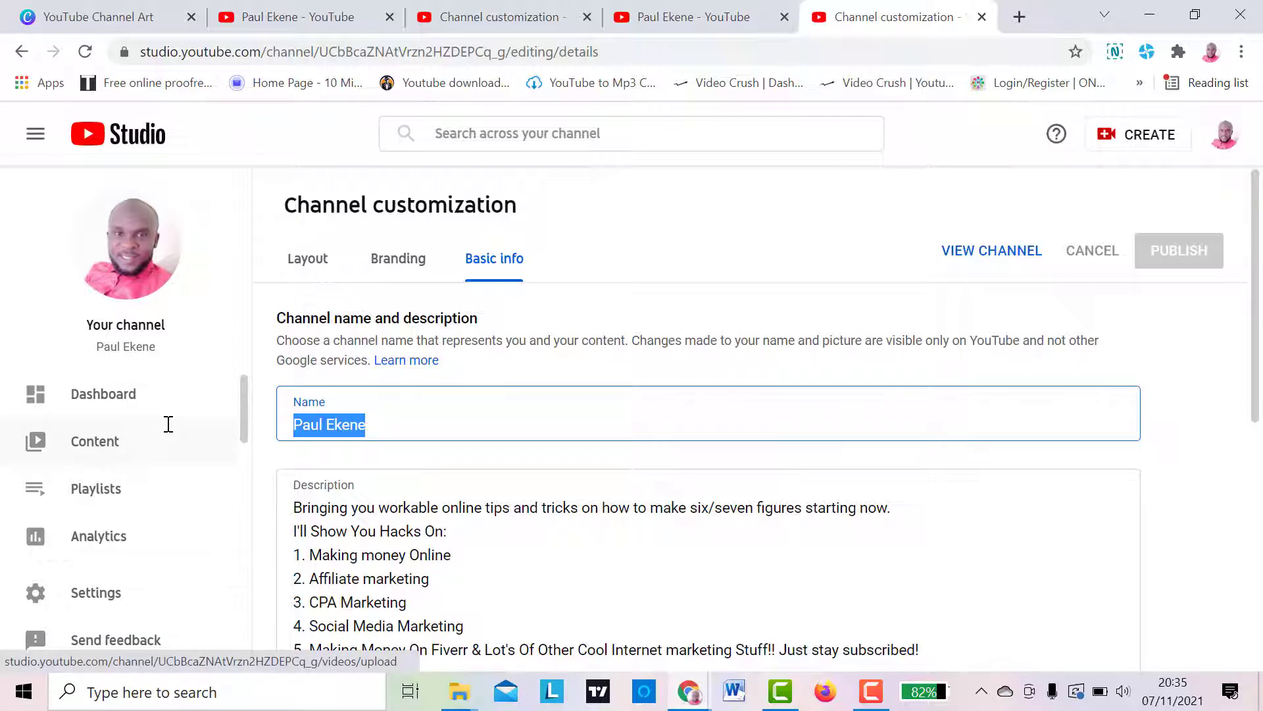
text(PAULO MEDIA)
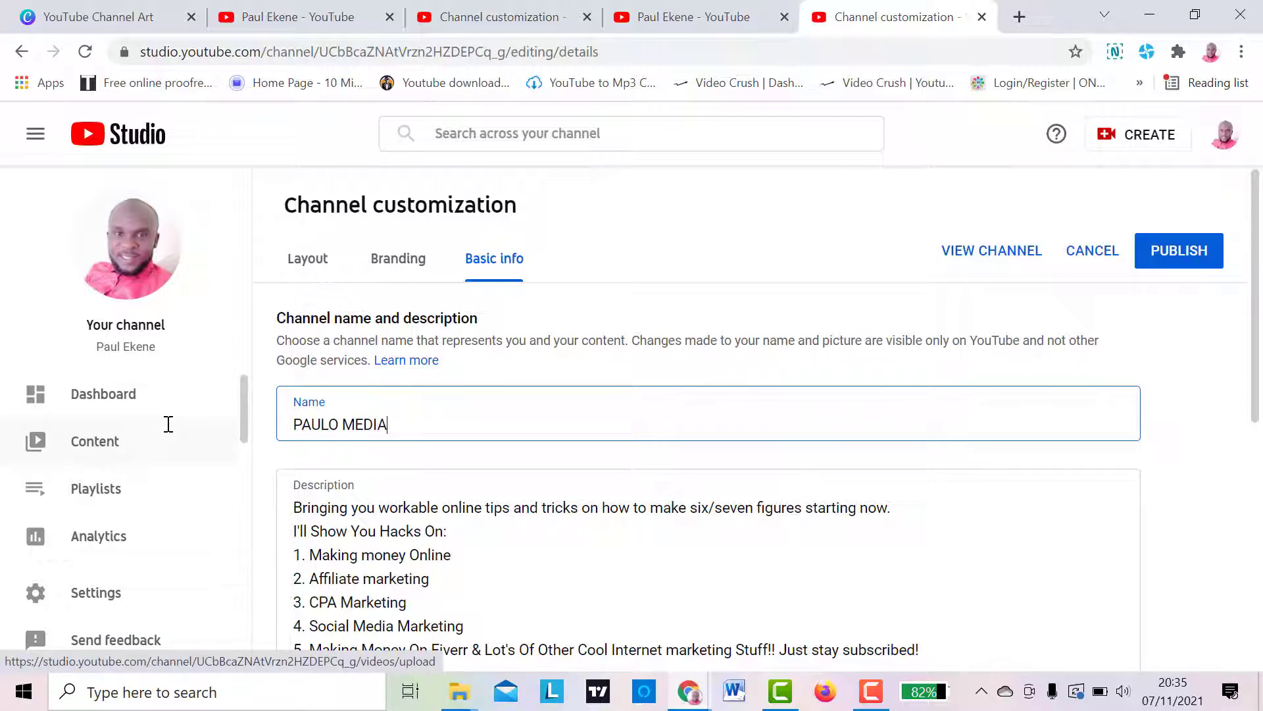
click(1176, 256)
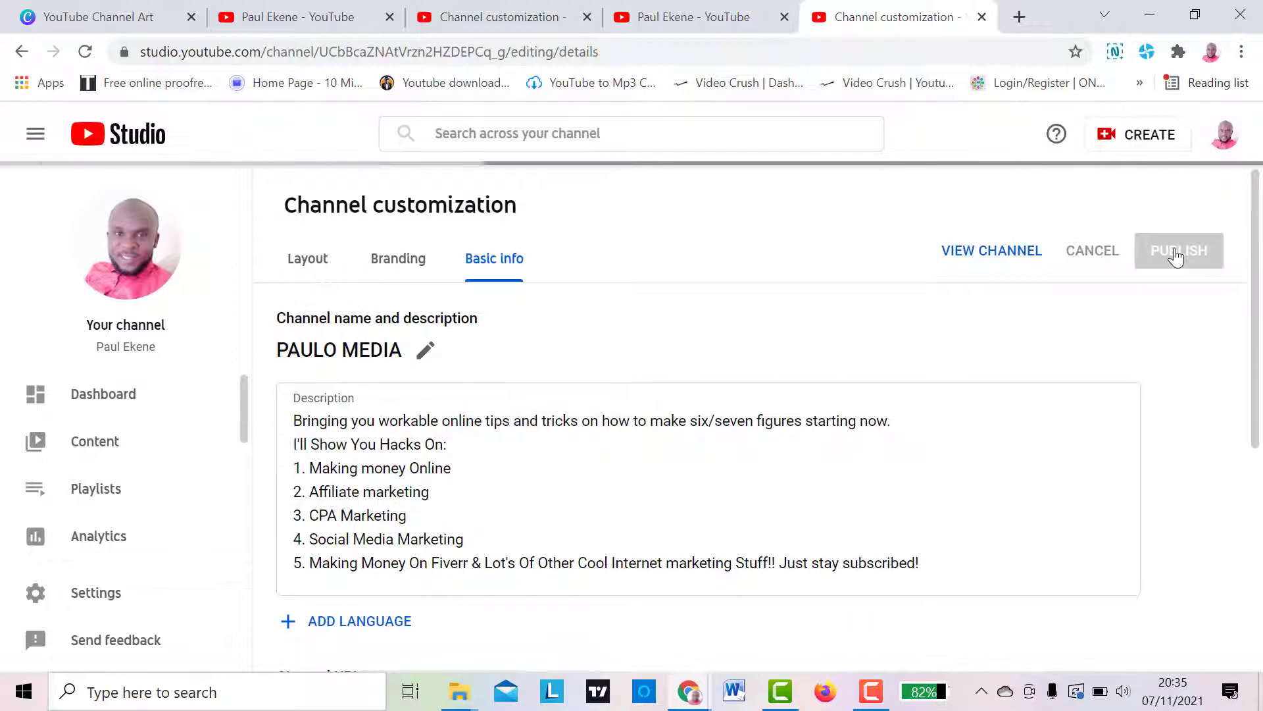
- Reload the public channel page to check the updated channel name alongside the banner
click(308, 19)
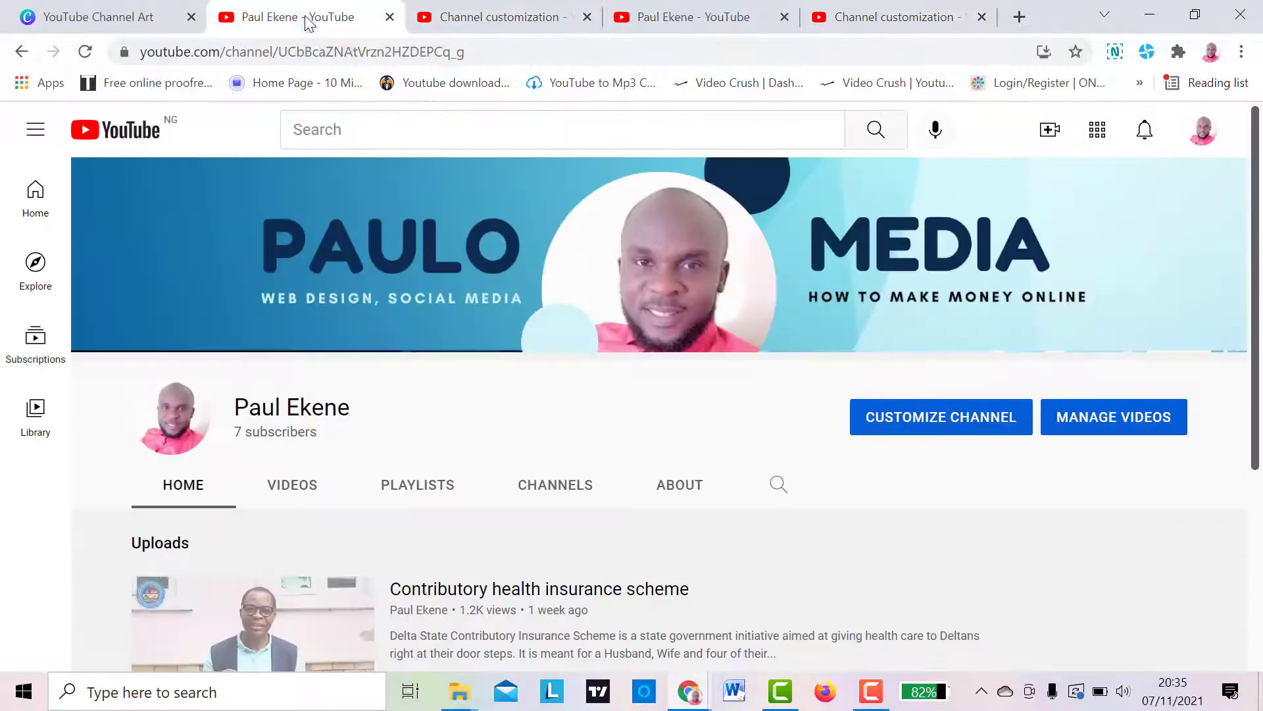
click(391, 58)
key(Return)
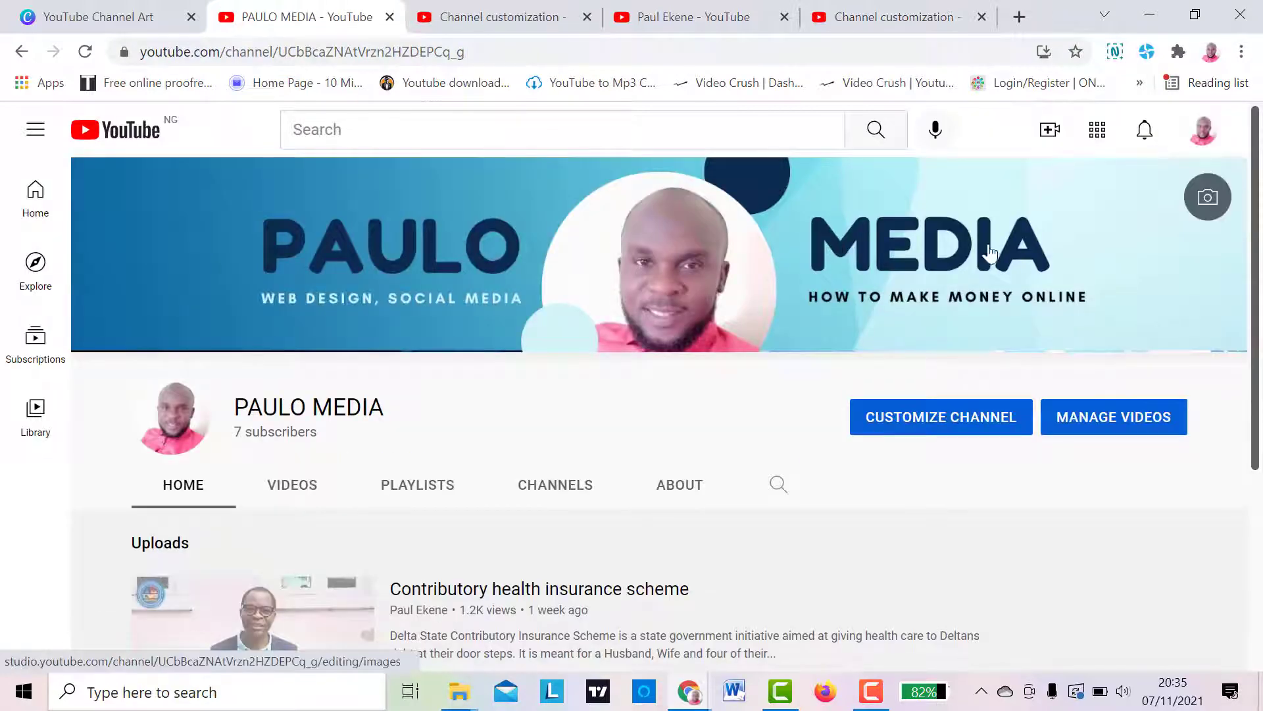
drag(1257, 280, 1260, 177)
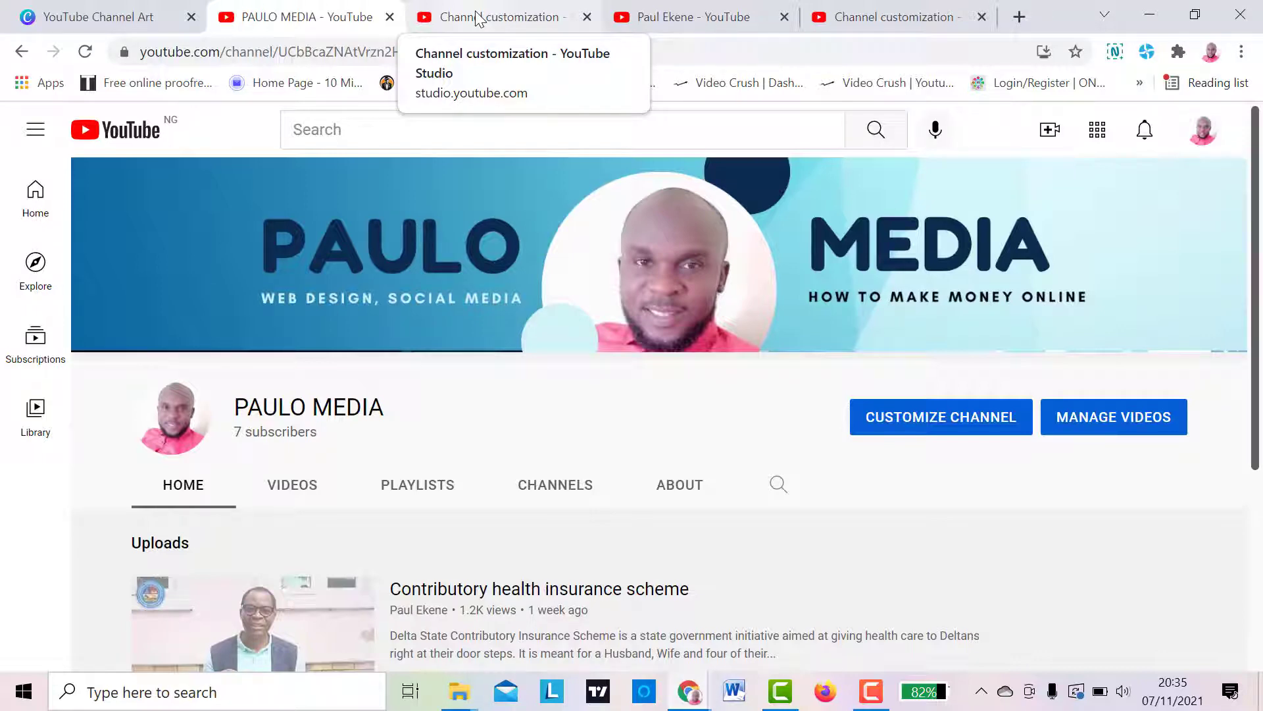
- Close the duplicate channel page and both channel customization tabs, keeping the reloaded channel page open
click(684, 18)
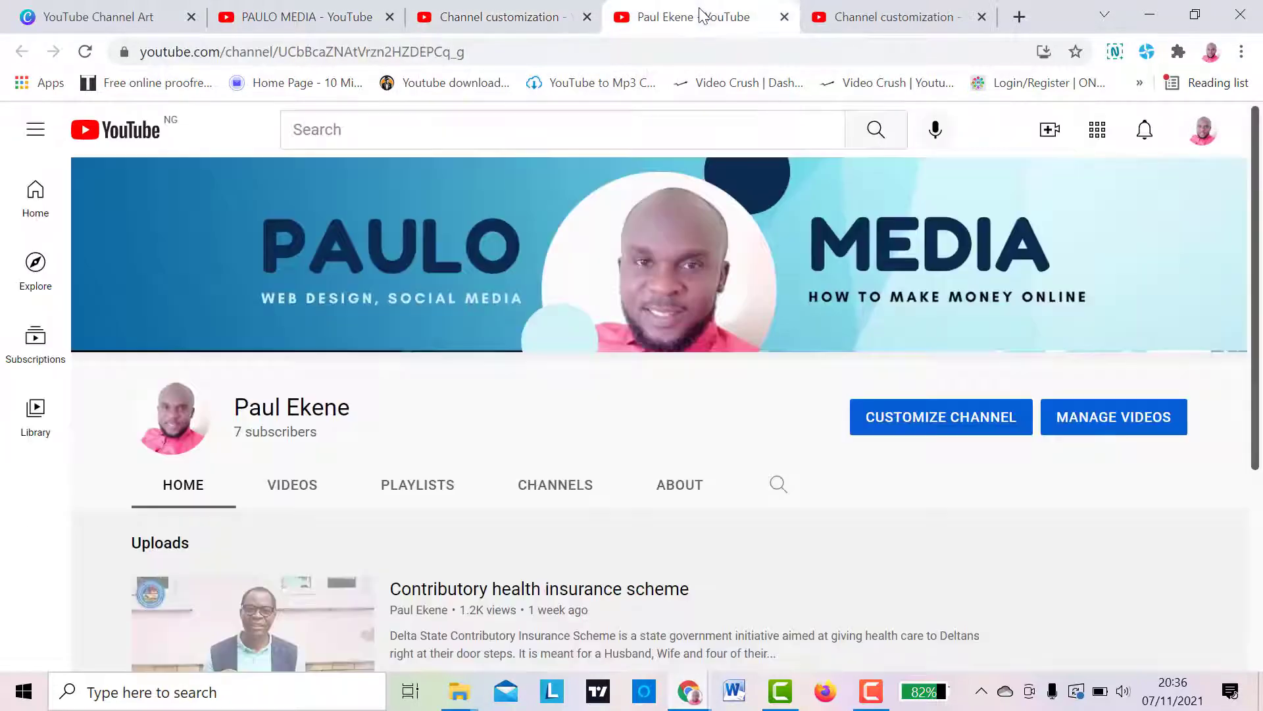
click(785, 16)
click(785, 16)
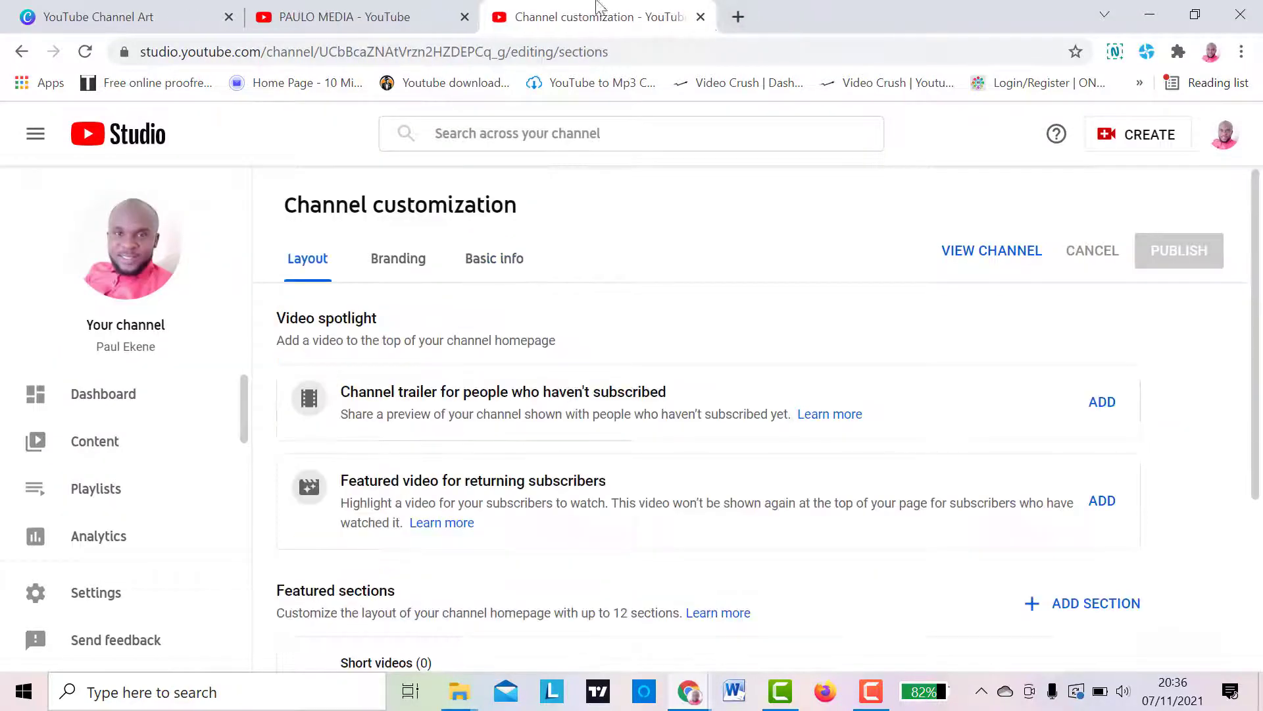
click(701, 17)
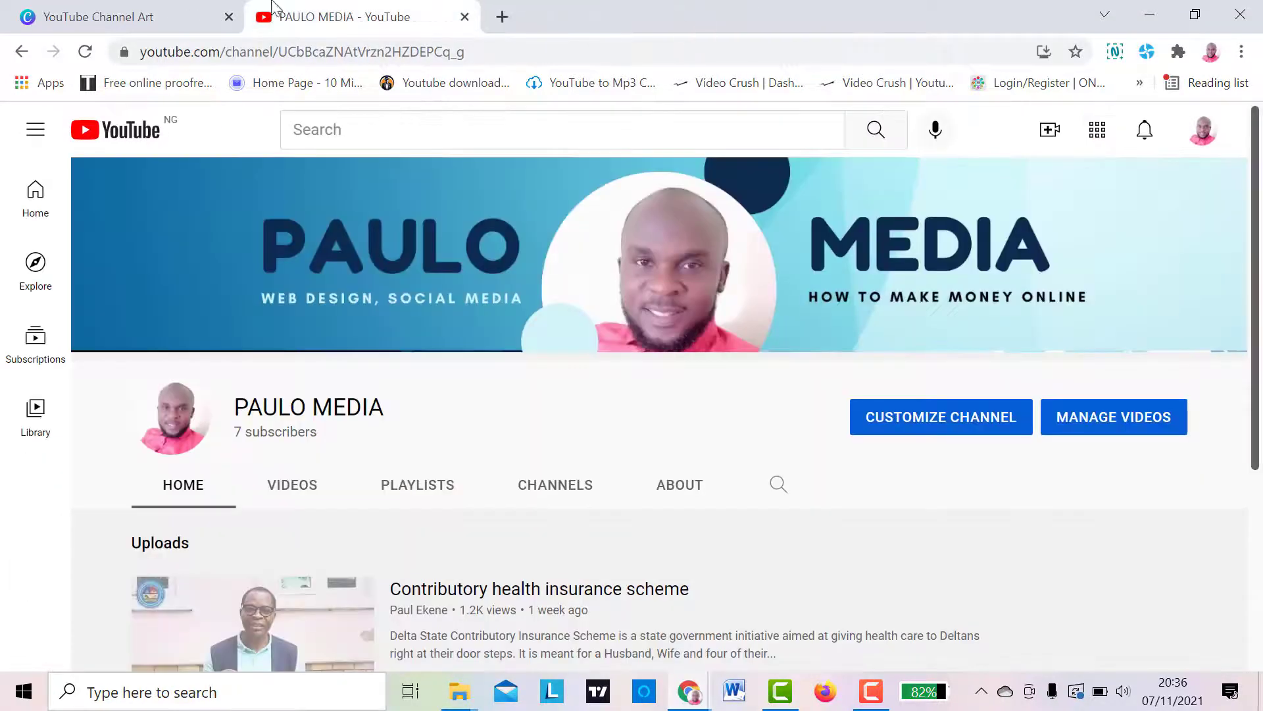
click(100, 23)
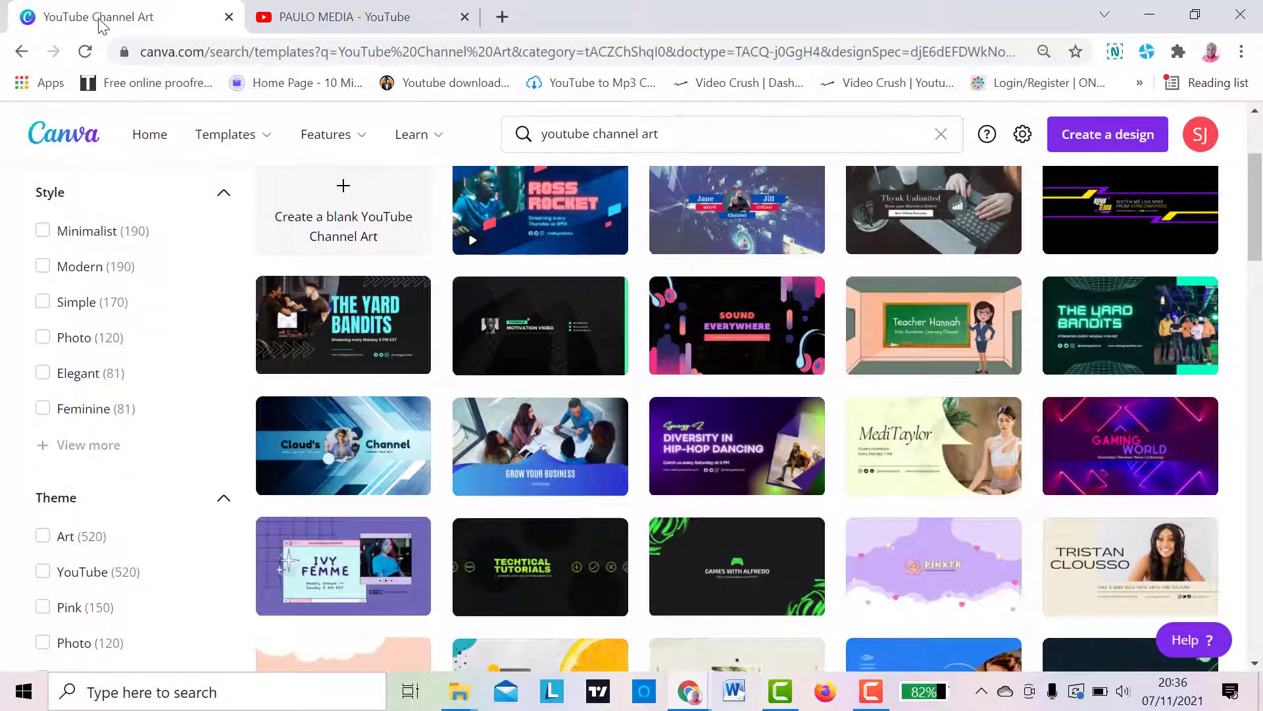
click(299, 20)
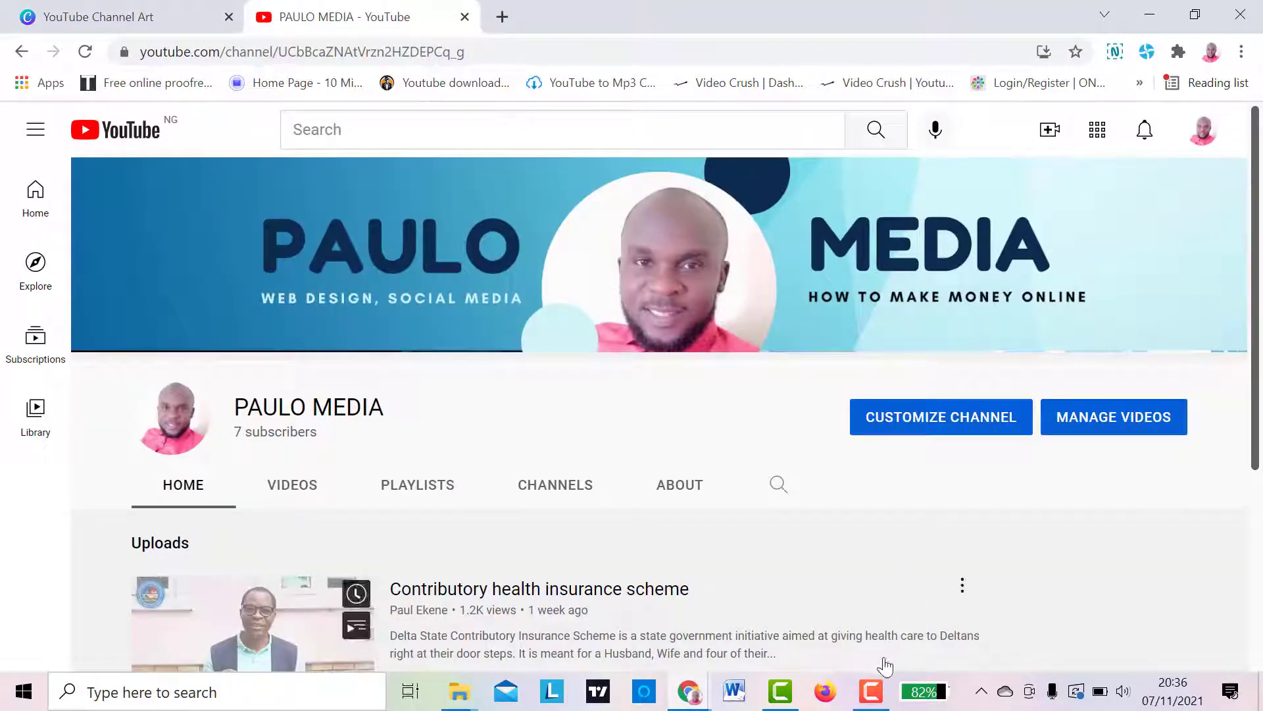
mouse_move(870, 697)
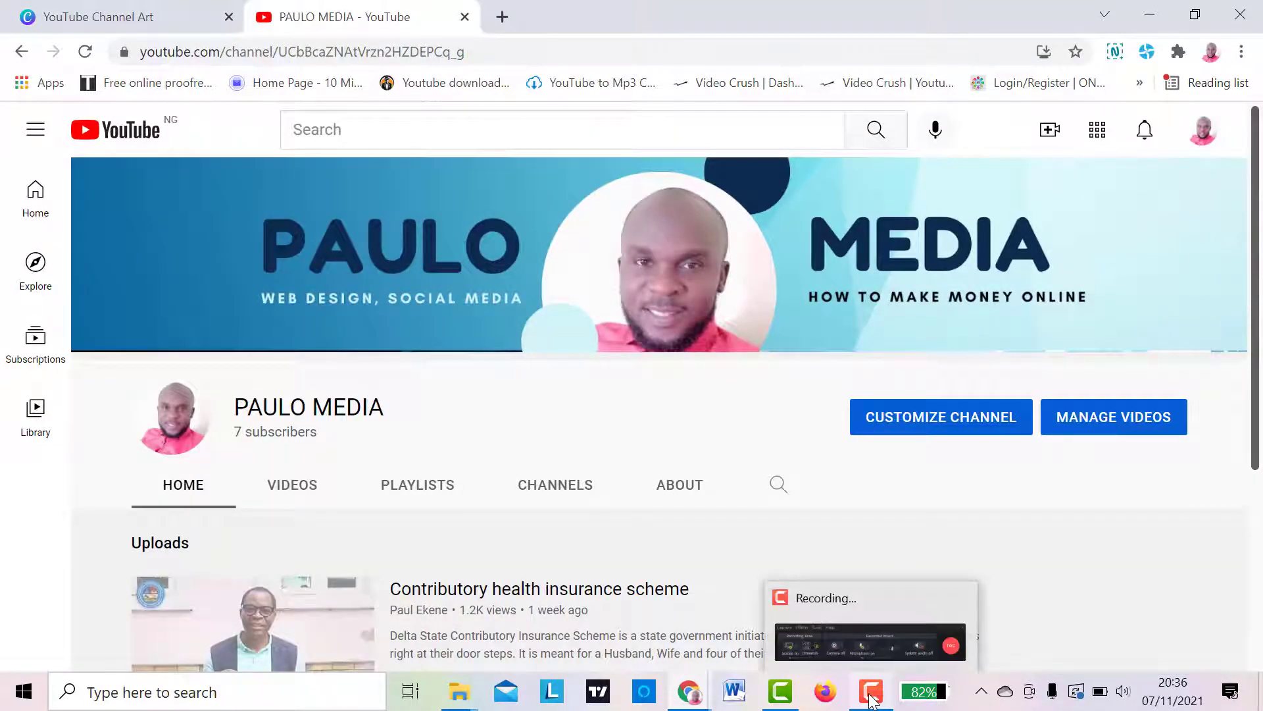